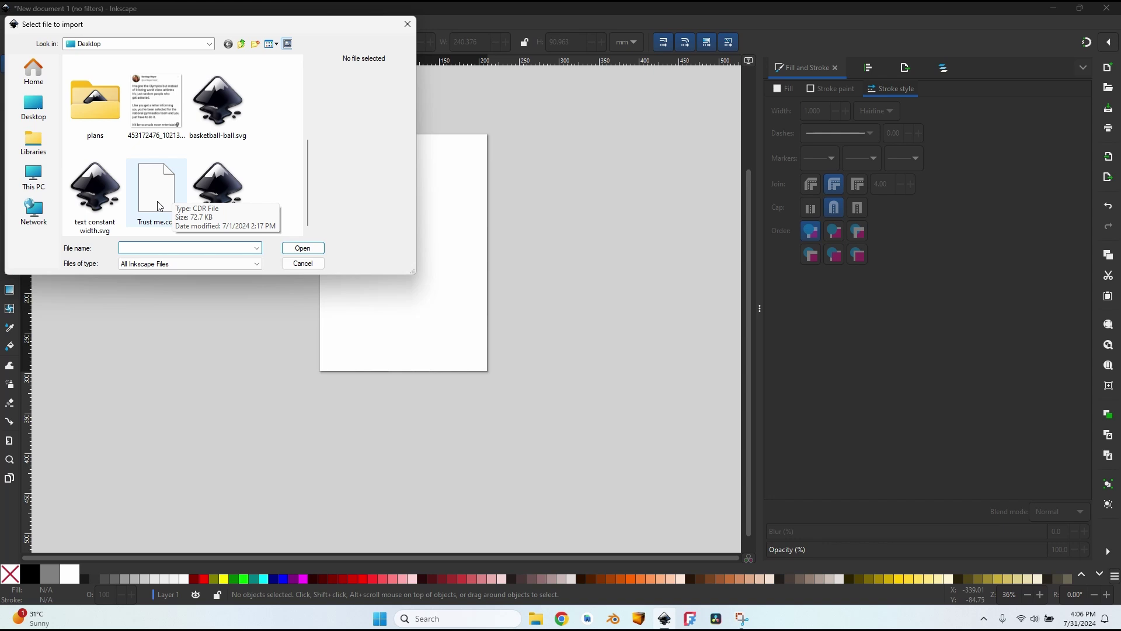
Import the Trust me.cdr lettering file into the document
double_click(158, 202)
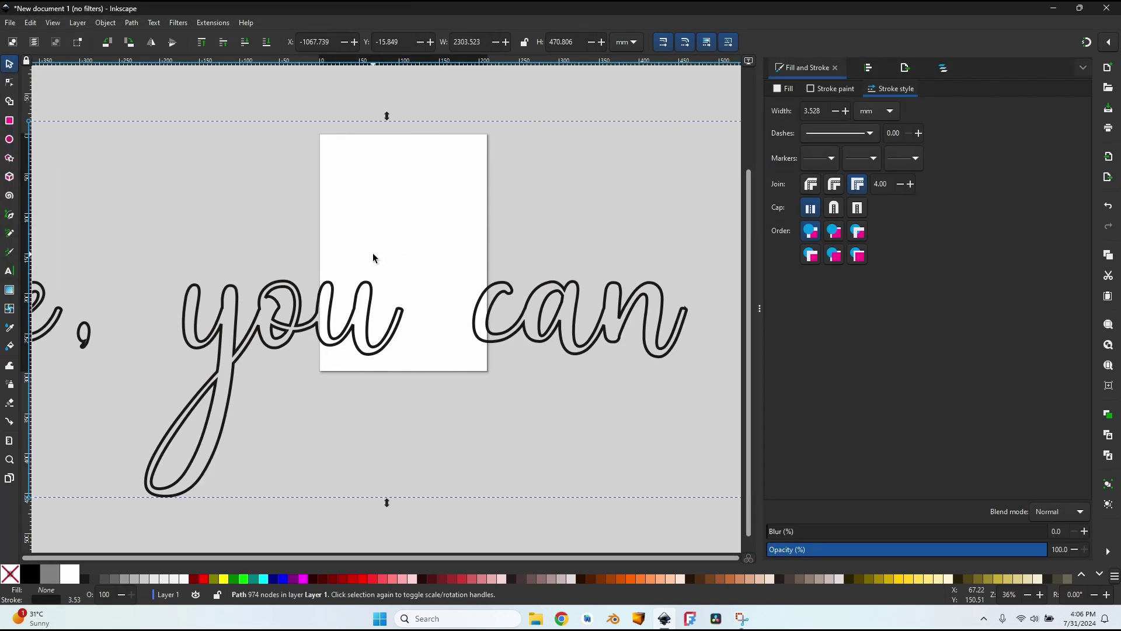
ctrl+scroll(394, 266, down, 5)
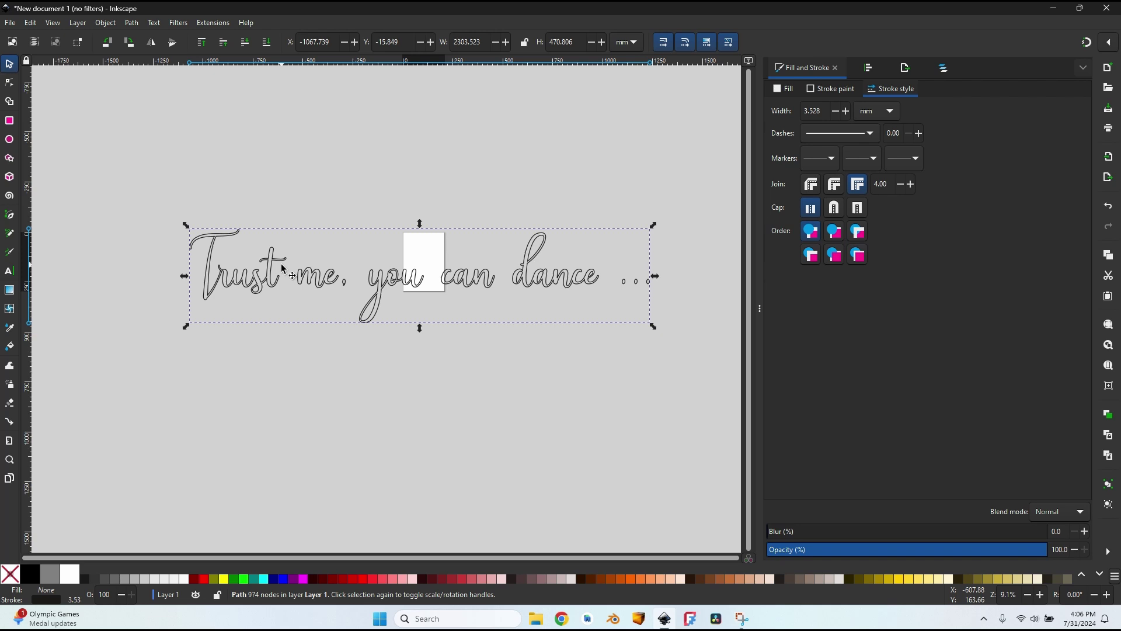
ctrl+scroll(282, 269, up, 4)
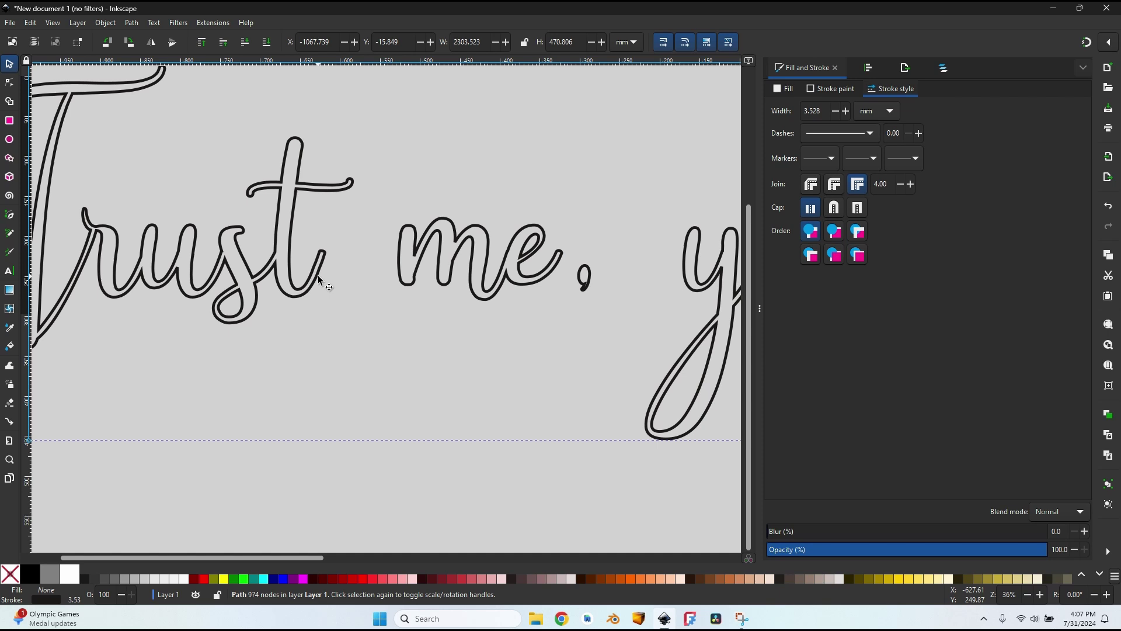
Lock the imported lettering's proportions and set its width to 2100 mm
key(minus)
key(minus)
key(minus)
key(minus)
key(minus)
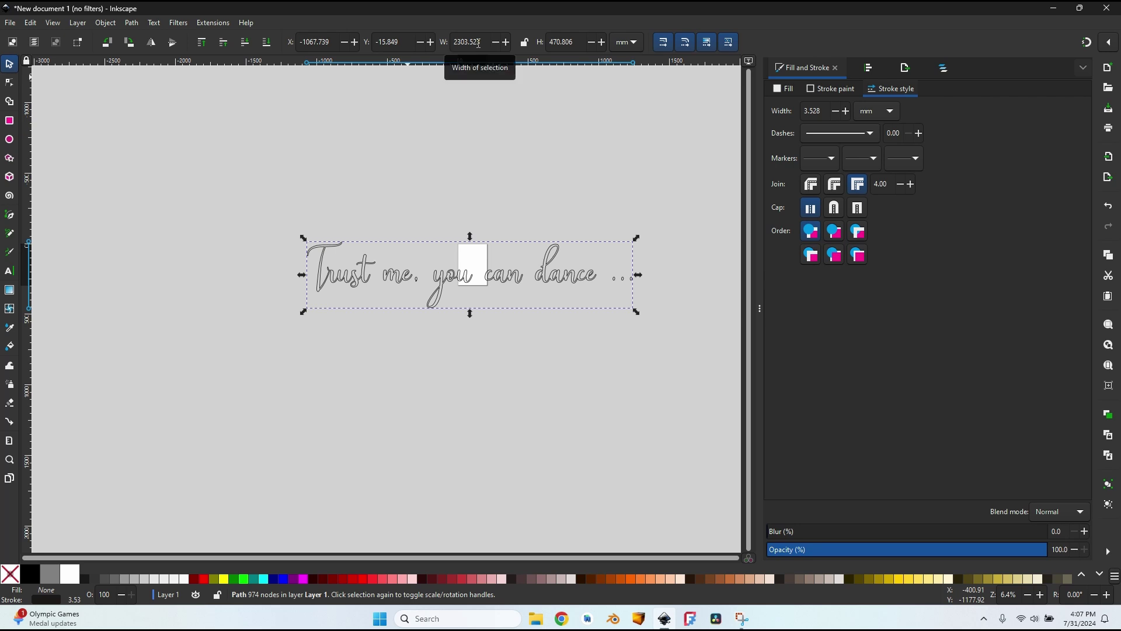
click(524, 42)
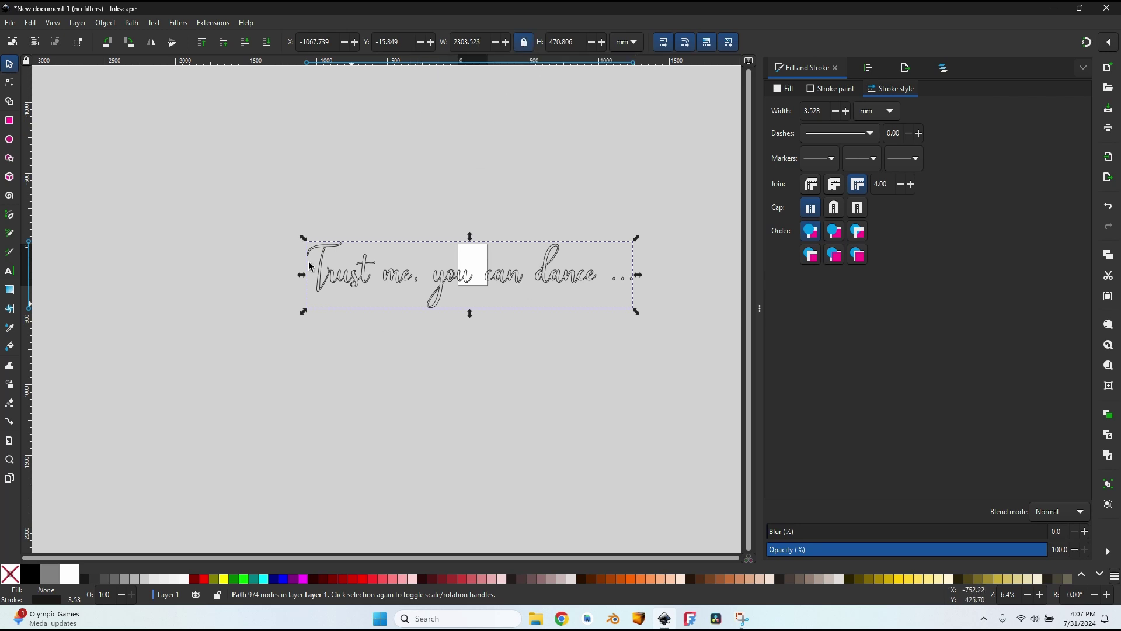
click(473, 42)
text(2100)
key(Return)
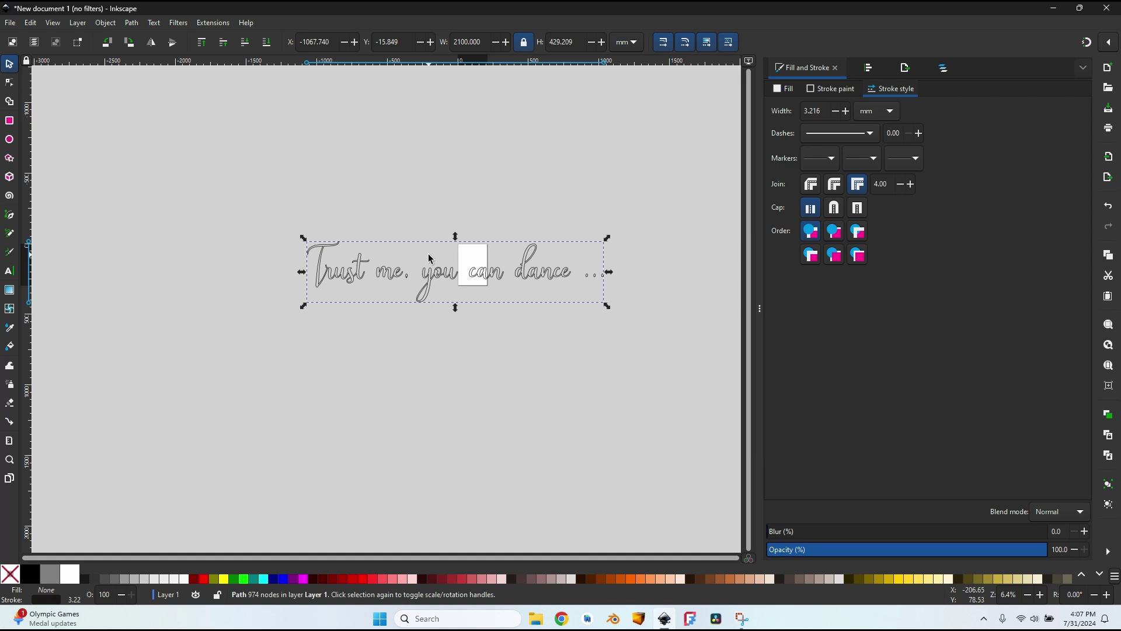
Draw an open four-node Bezier path of straight segments inside the T's crossbar, from one end to the other
ctrl+scroll(322, 260, up, 5)
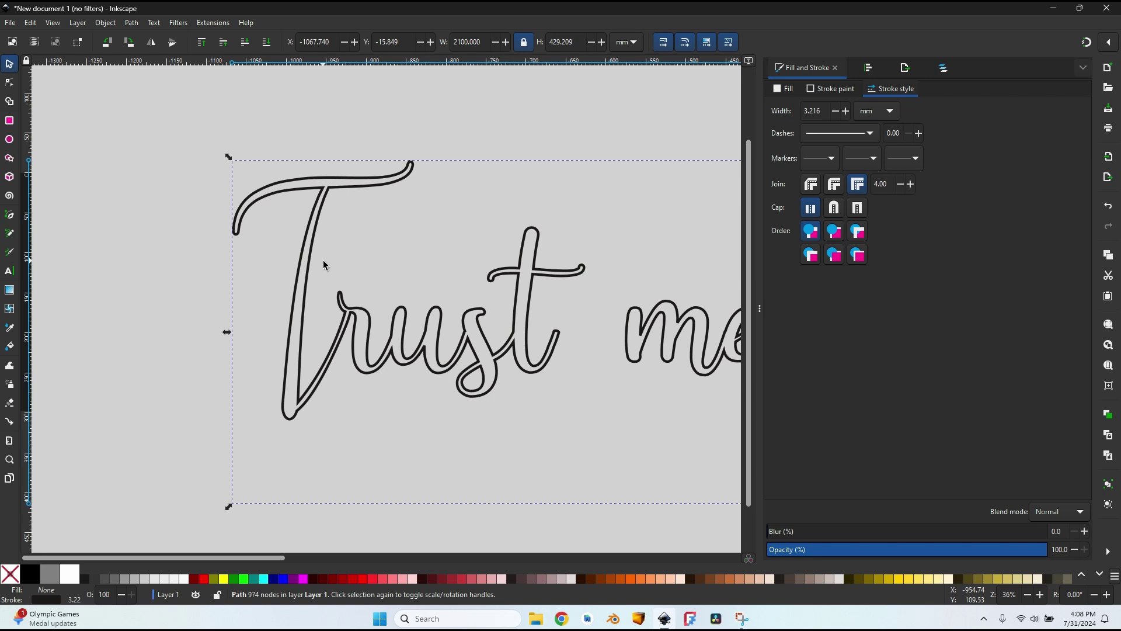
key(Escape)
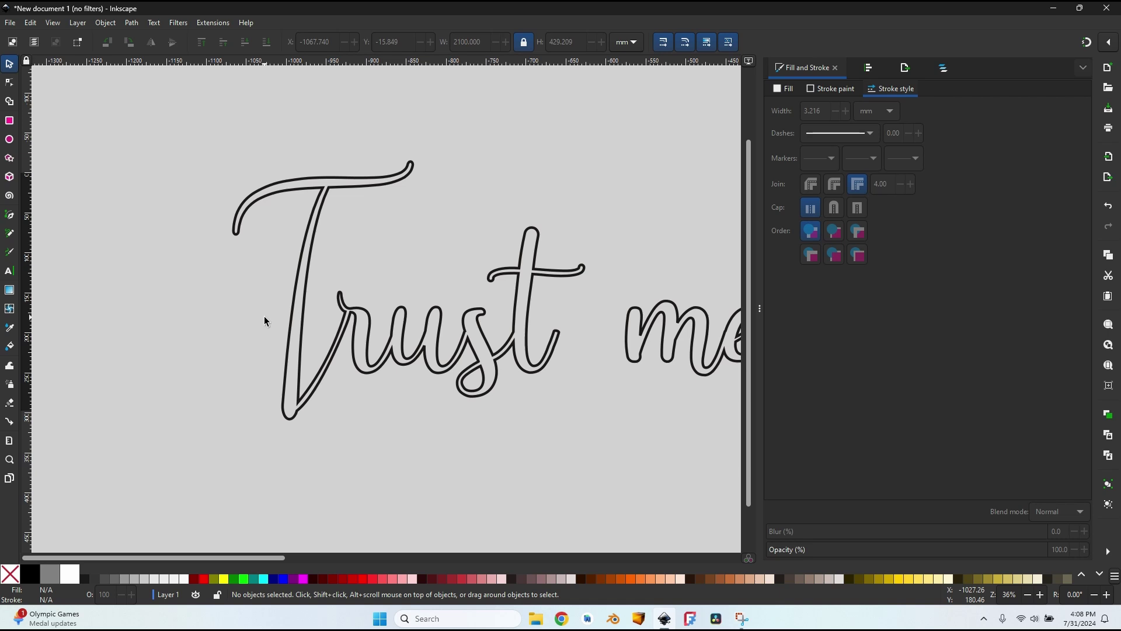
key(b)
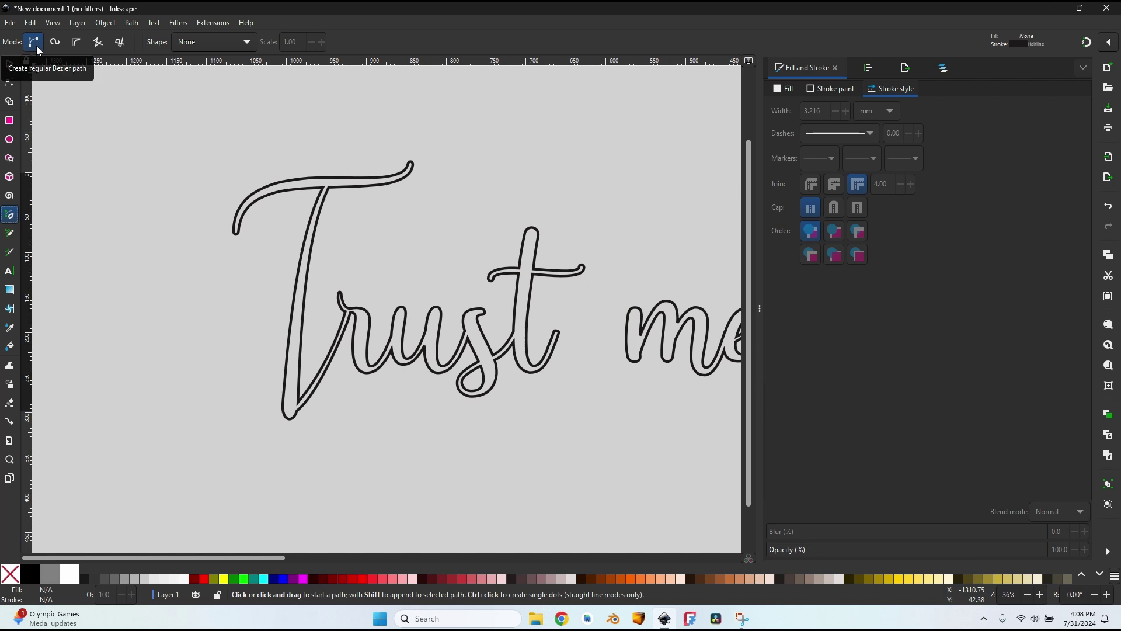
click(236, 232)
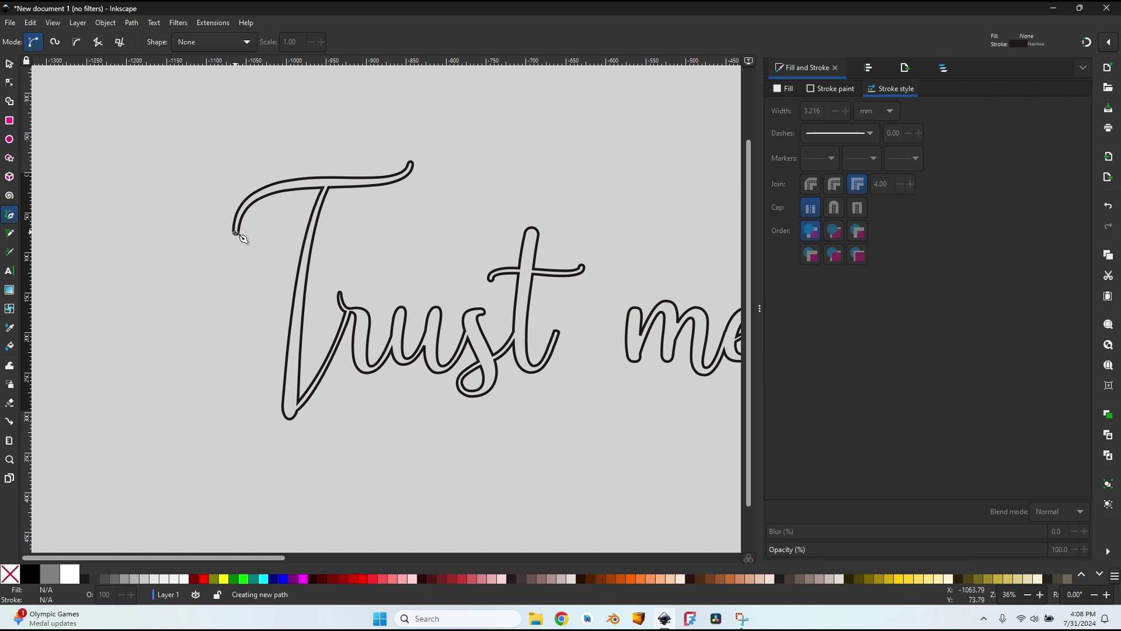
click(254, 198)
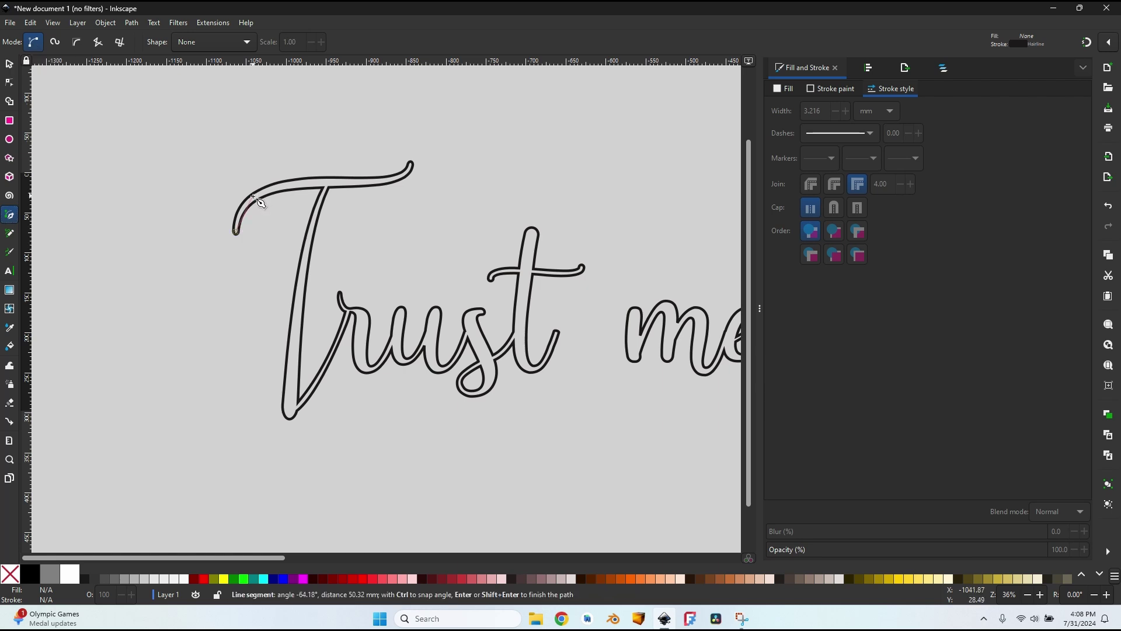
click(400, 183)
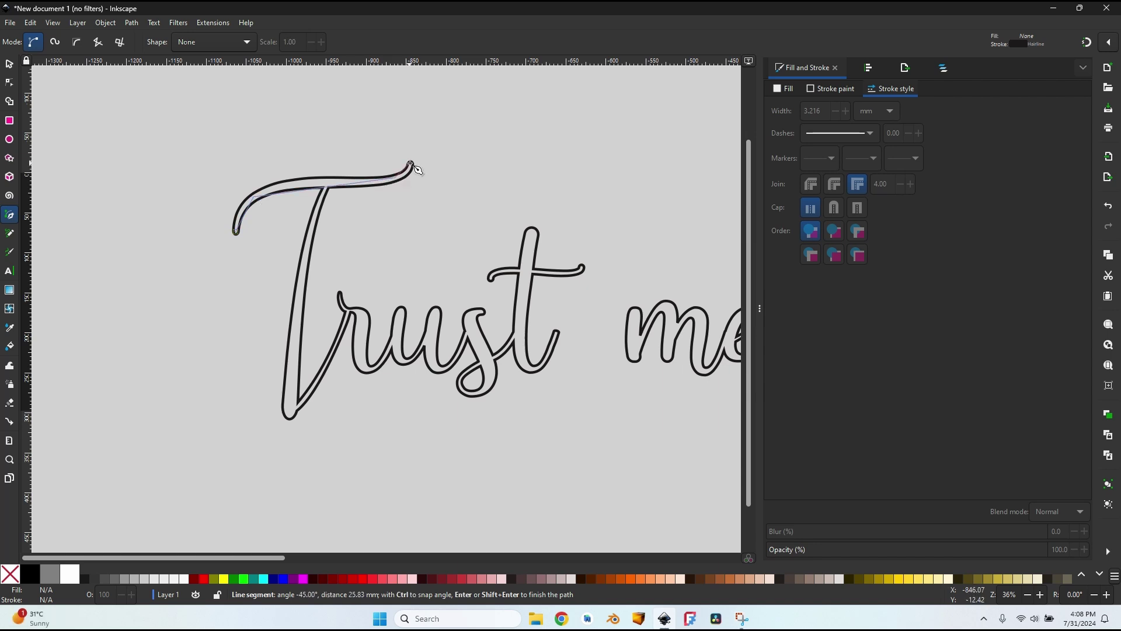
click(411, 164)
key(Return)
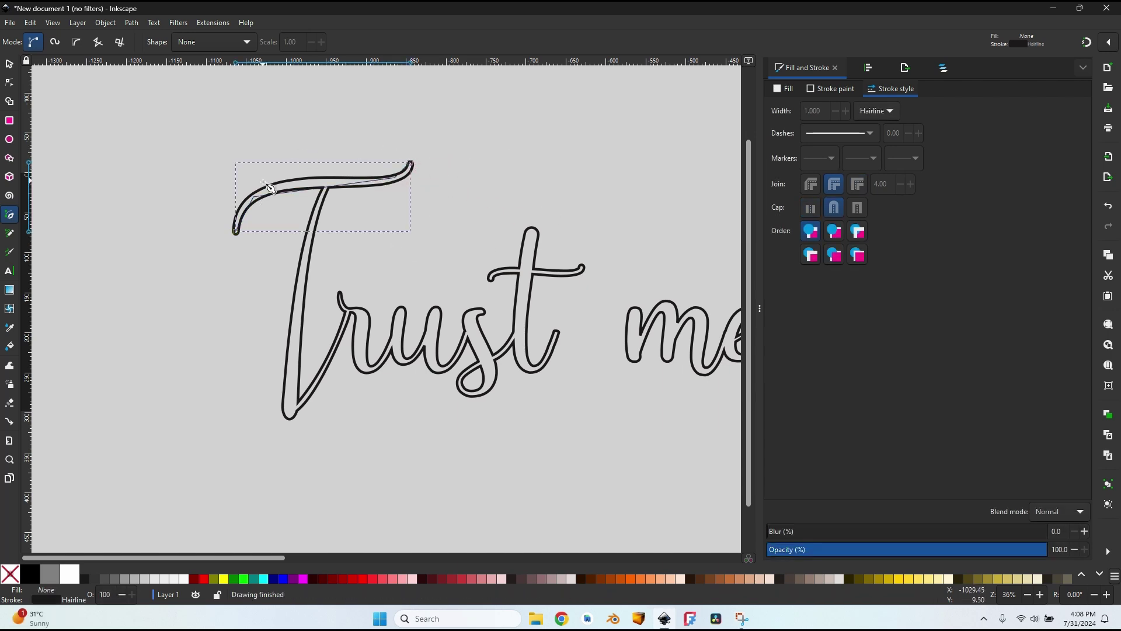
Make the crossbar path's two inner nodes smooth and adjust the nodes and handles to follow the middle of the stroke
ctrl+scroll(298, 197, up, 3)
middle_drag(385, 205, 411, 261)
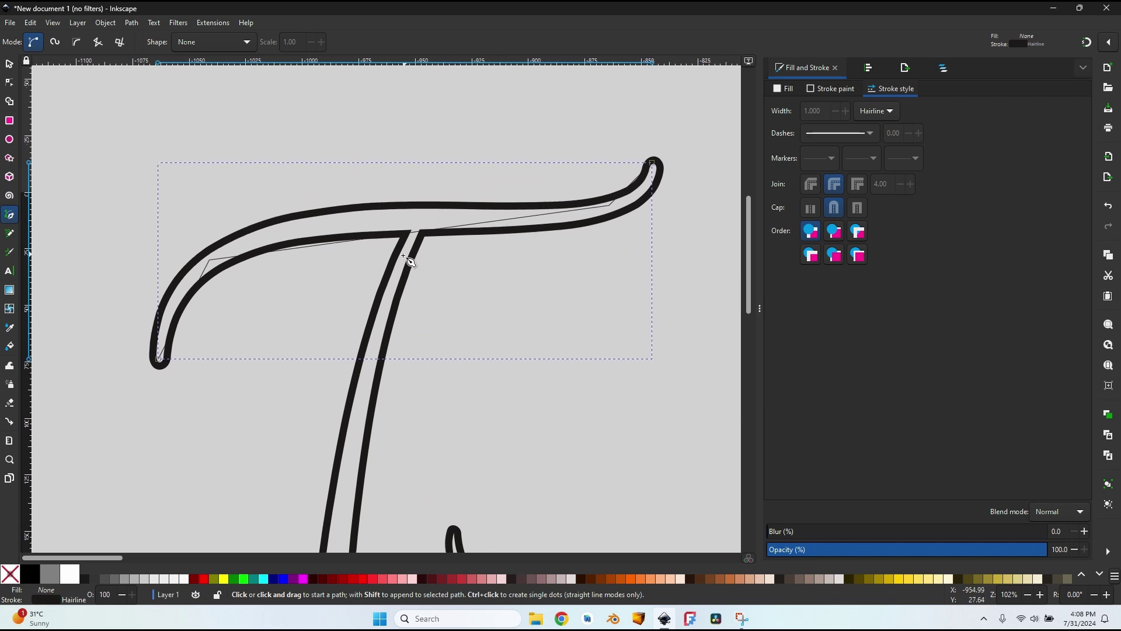
click(10, 83)
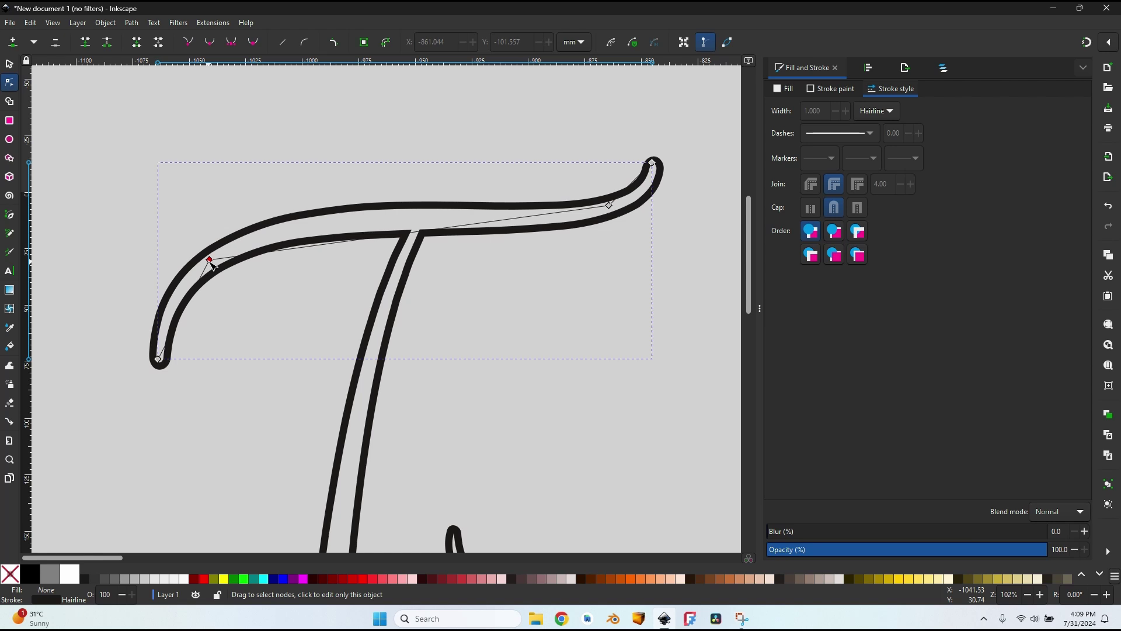
ctrl+click(210, 260)
ctrl+click(610, 205)
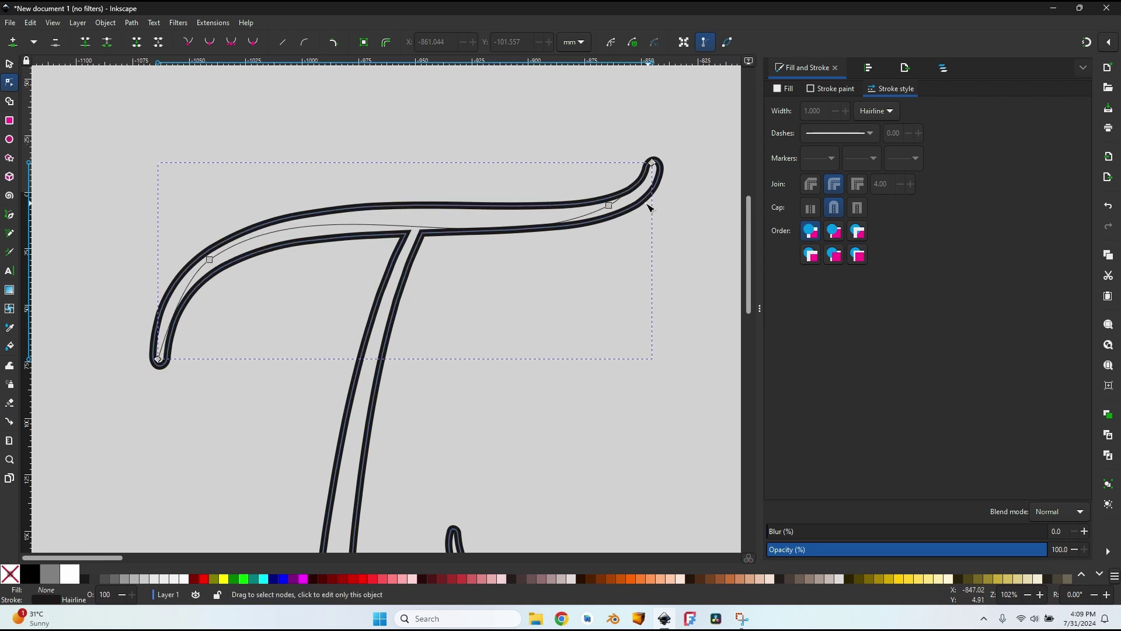
drag(609, 204, 632, 198)
drag(511, 259, 516, 246)
drag(178, 281, 160, 293)
drag(316, 179, 308, 197)
Draw a two-node path from the T's crossbar down to the foot of its stem and bend it along the stem's centre
scroll(473, 369, down, 2)
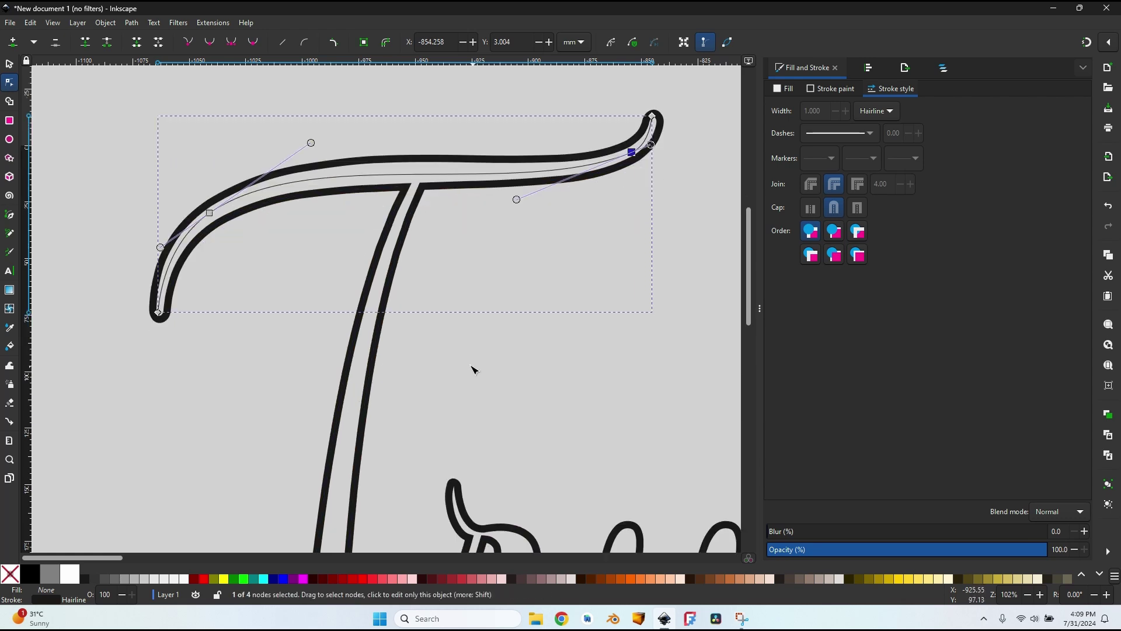
ctrl+scroll(473, 369, down, 2)
click(480, 376)
click(498, 389)
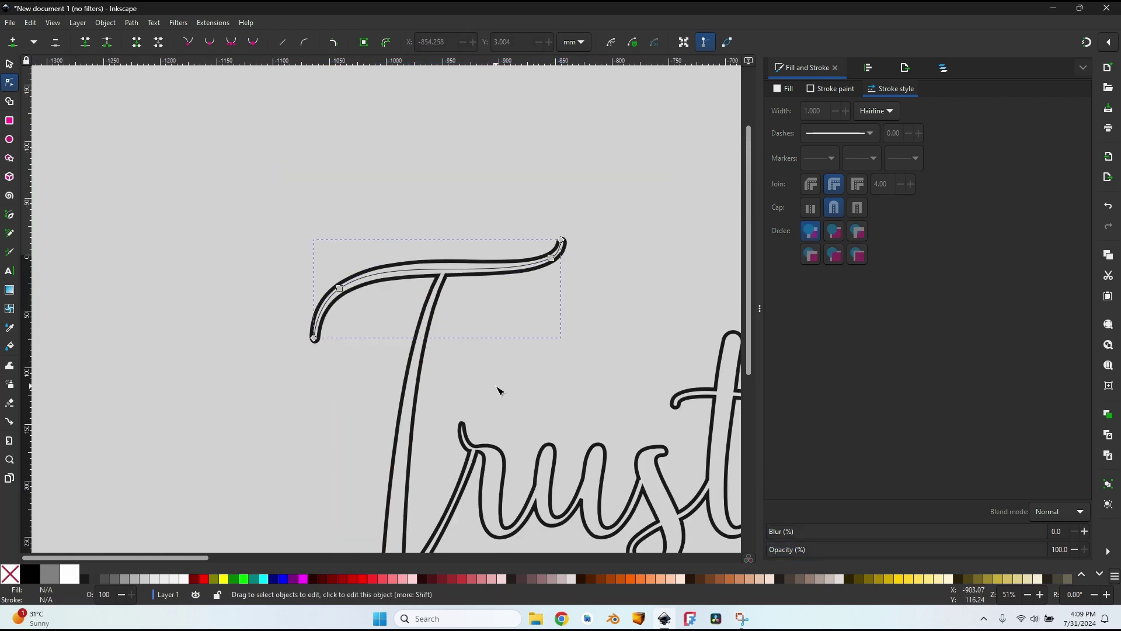
key(b)
scroll(475, 325, down, 4)
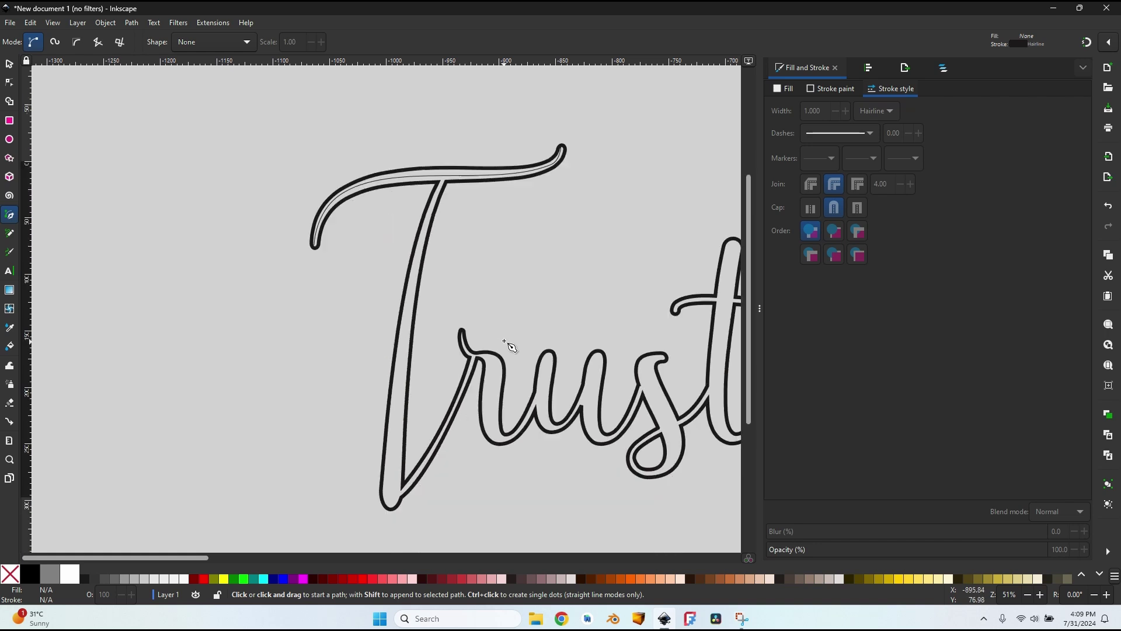
click(446, 174)
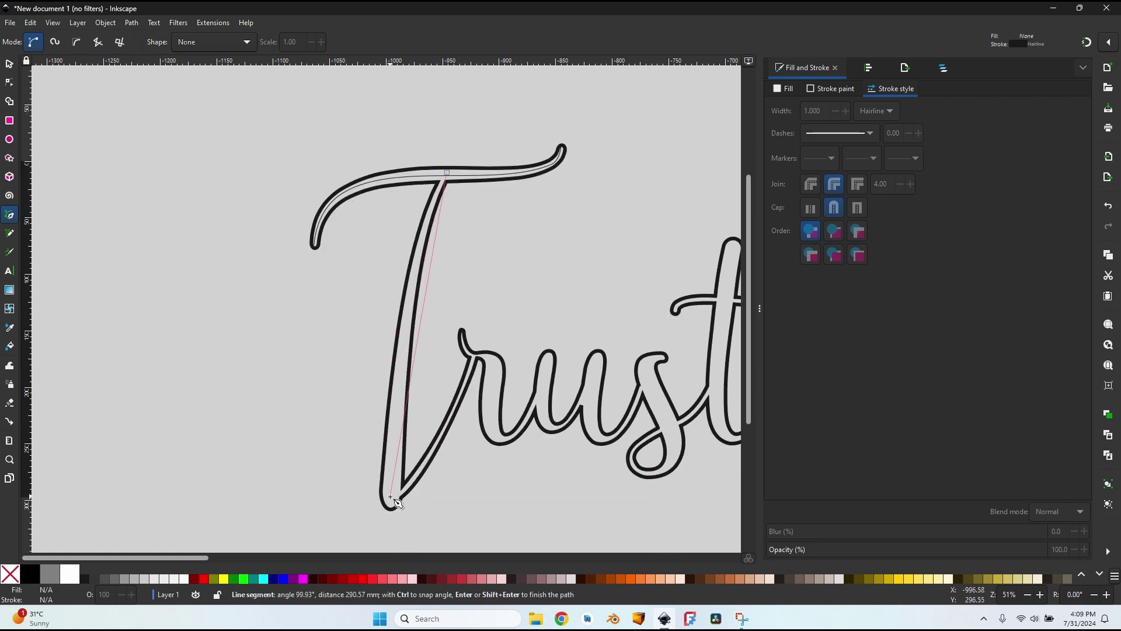
click(392, 498)
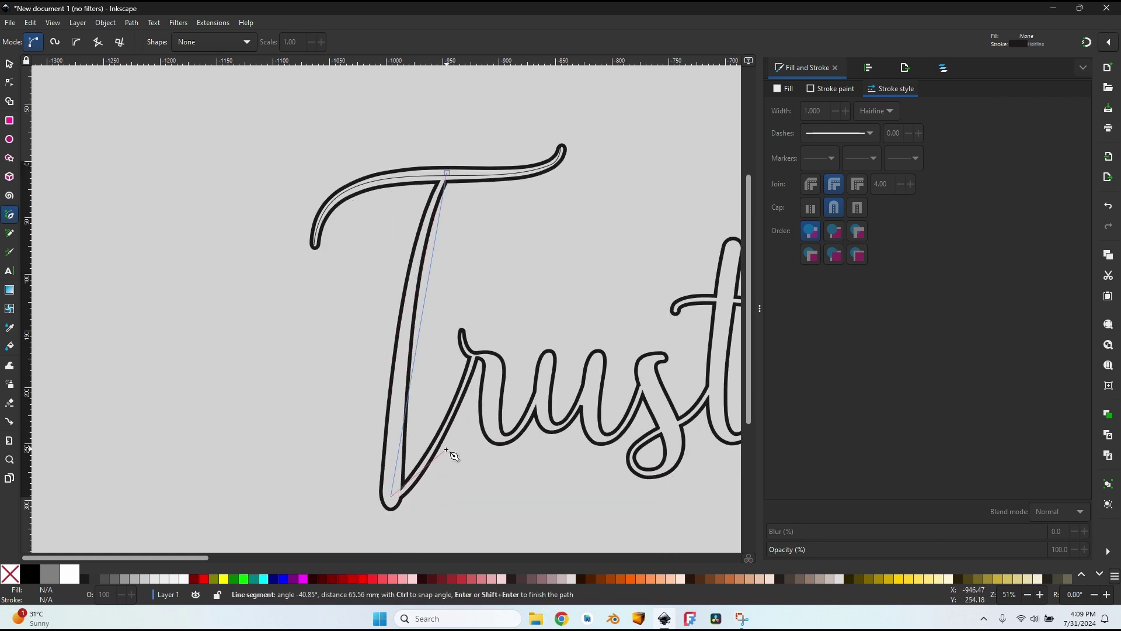
key(Return)
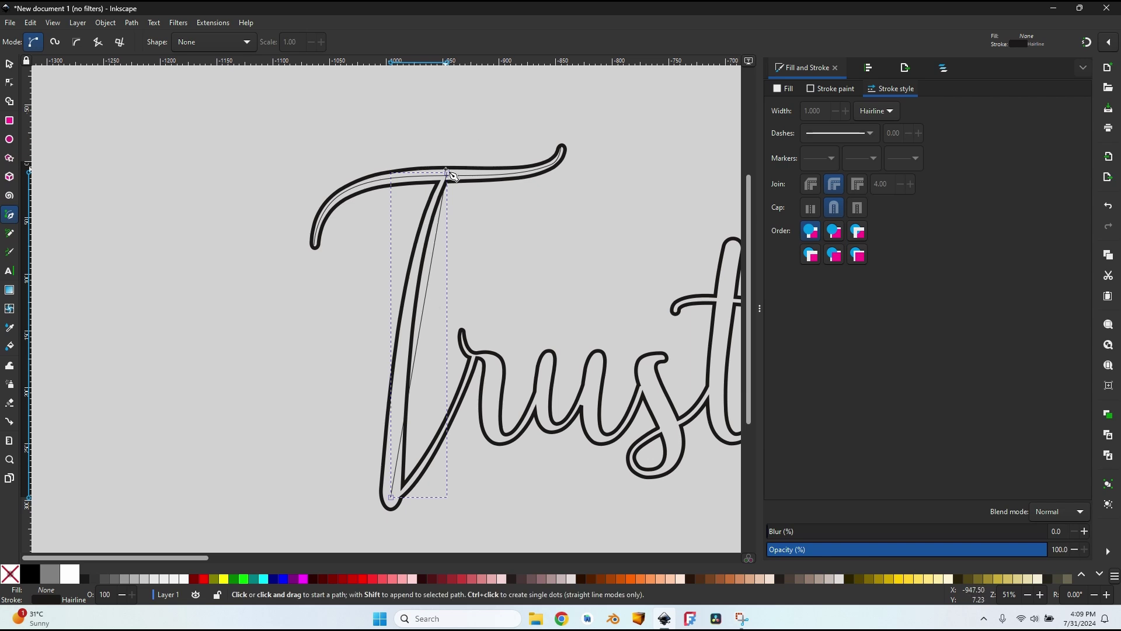
key(n)
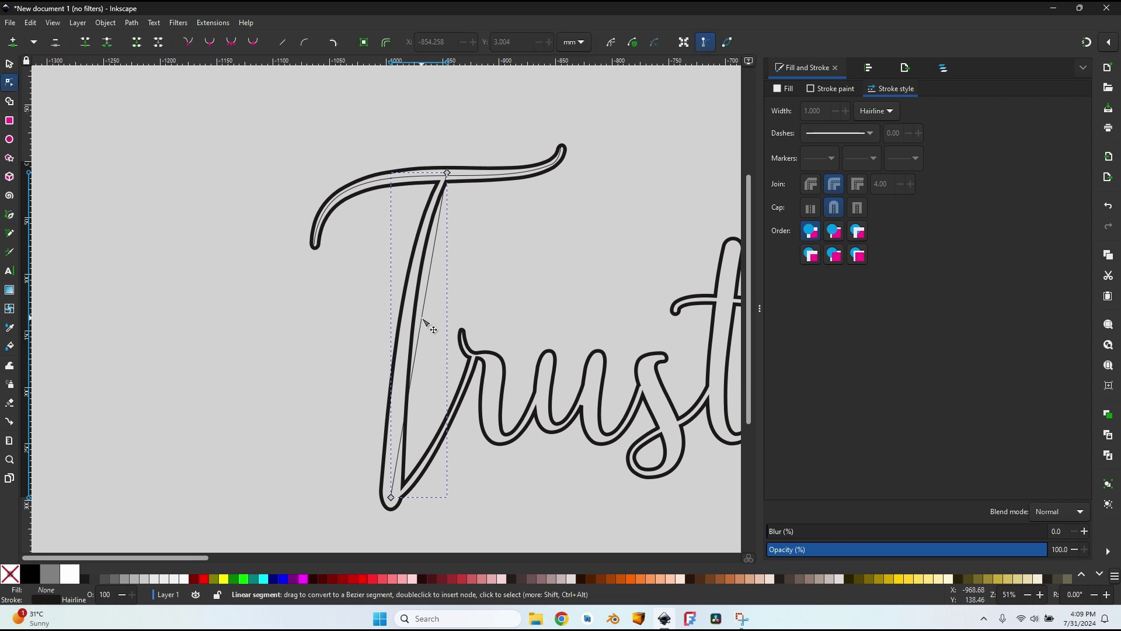
drag(424, 319, 409, 319)
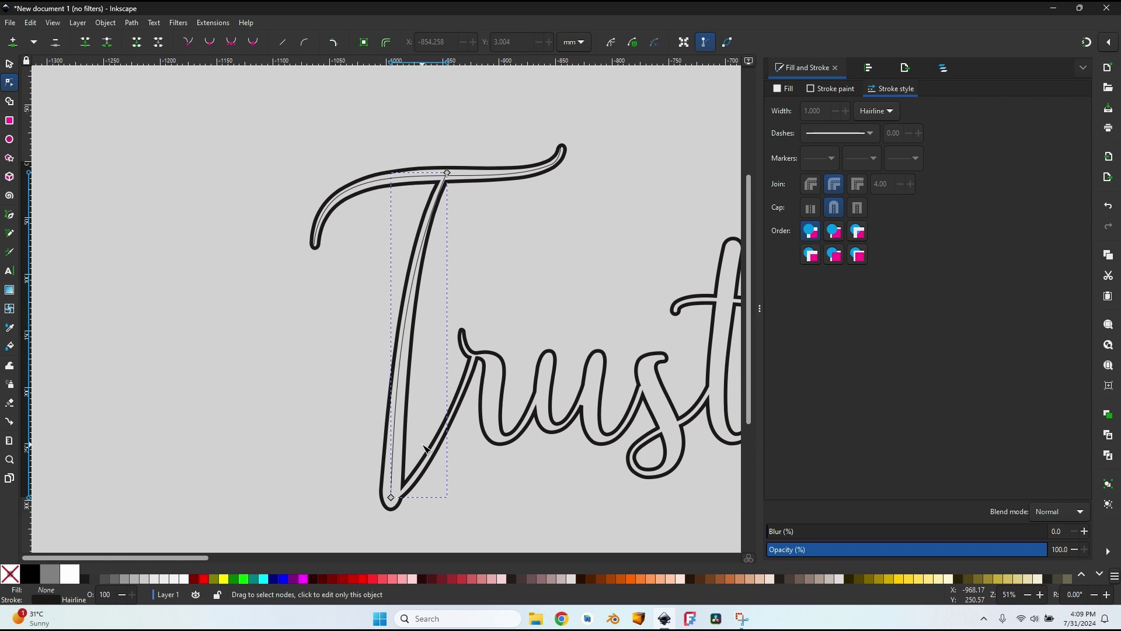
Continue the stem path from the T's foot up to the junction with the letter r
middle_drag(478, 442, 370, 403)
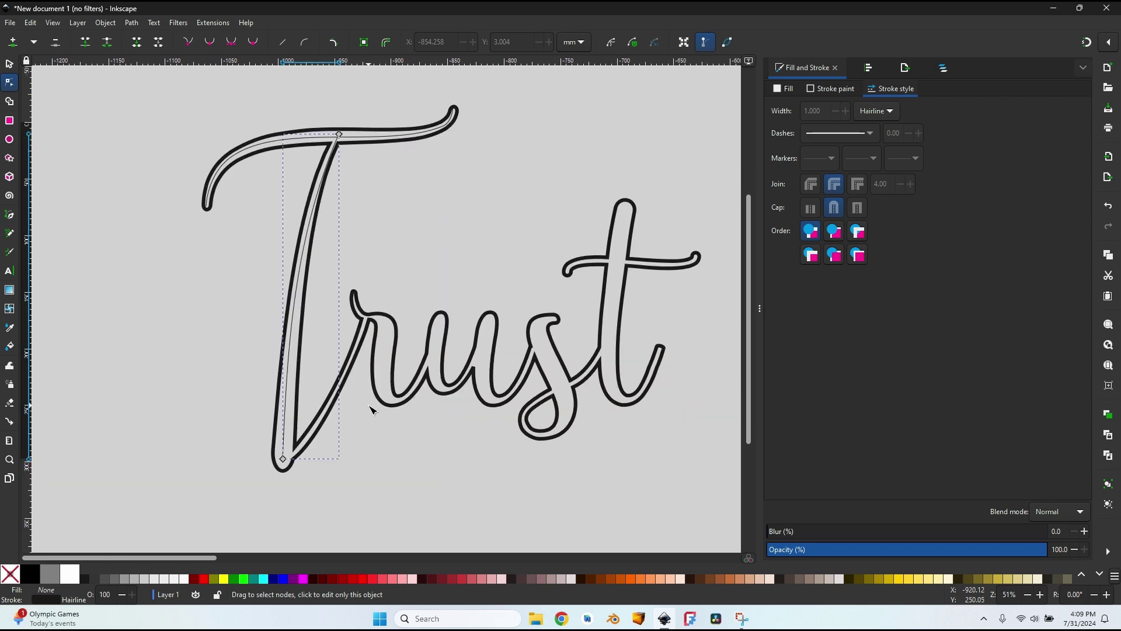
key(b)
click(283, 459)
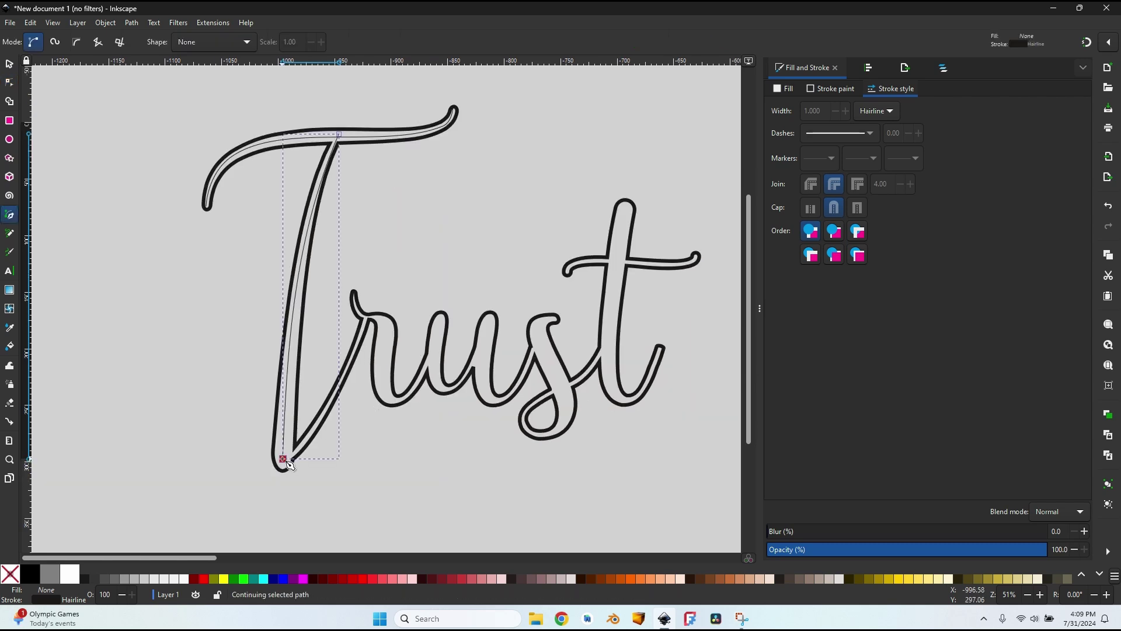
double_click(368, 316)
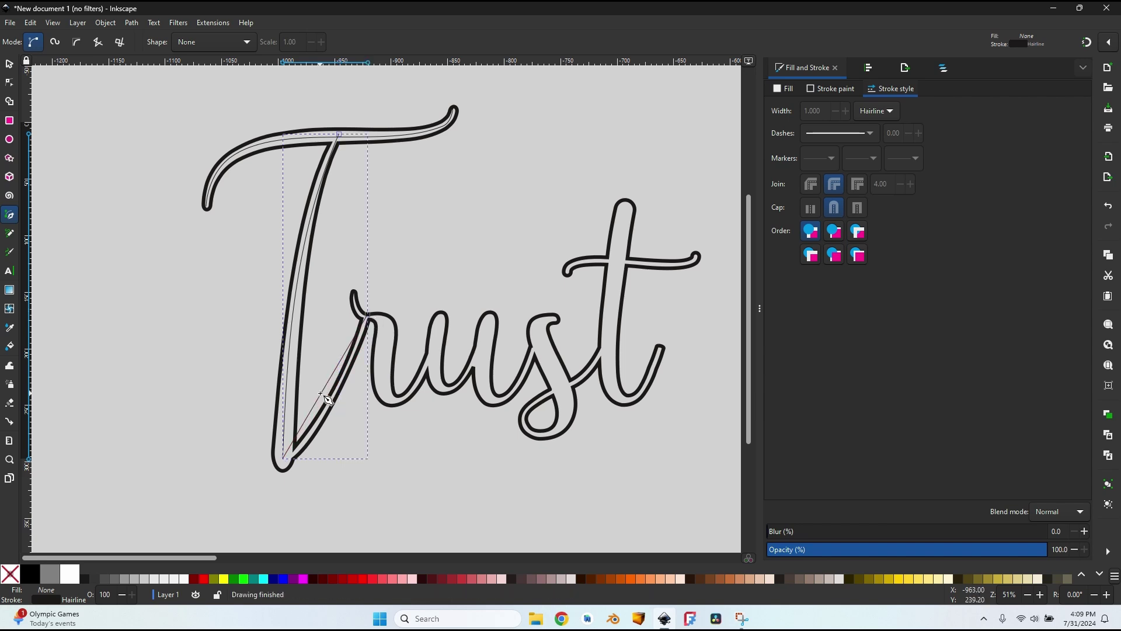
Bend the new connecting segment and adjust its handles to follow the centre of the stroke up to the r
key(n)
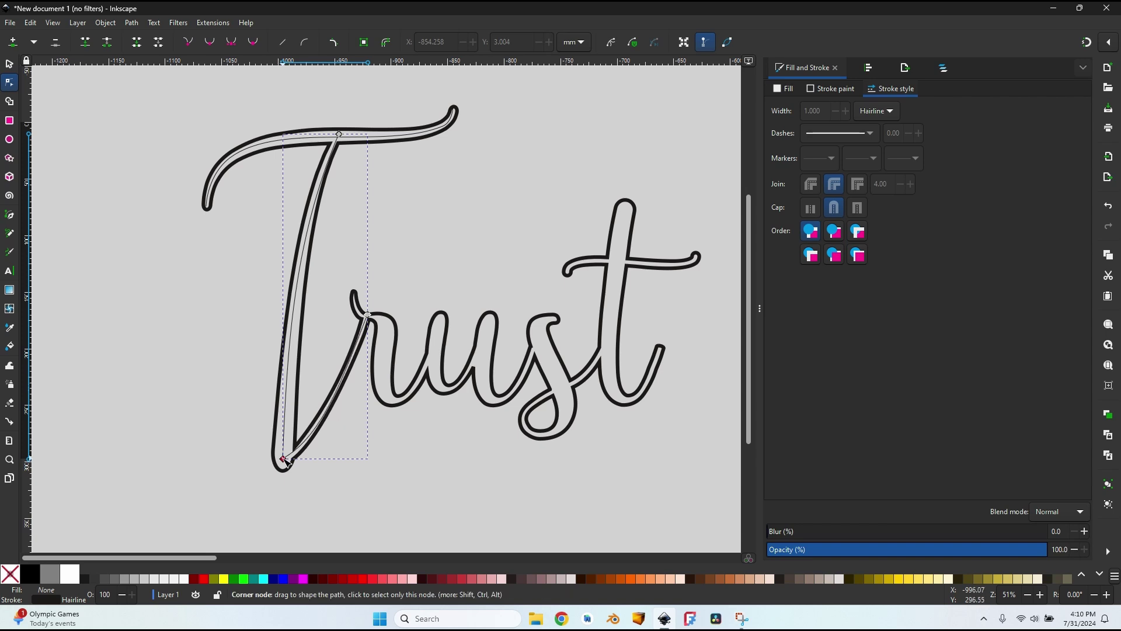
click(283, 458)
drag(324, 436, 309, 452)
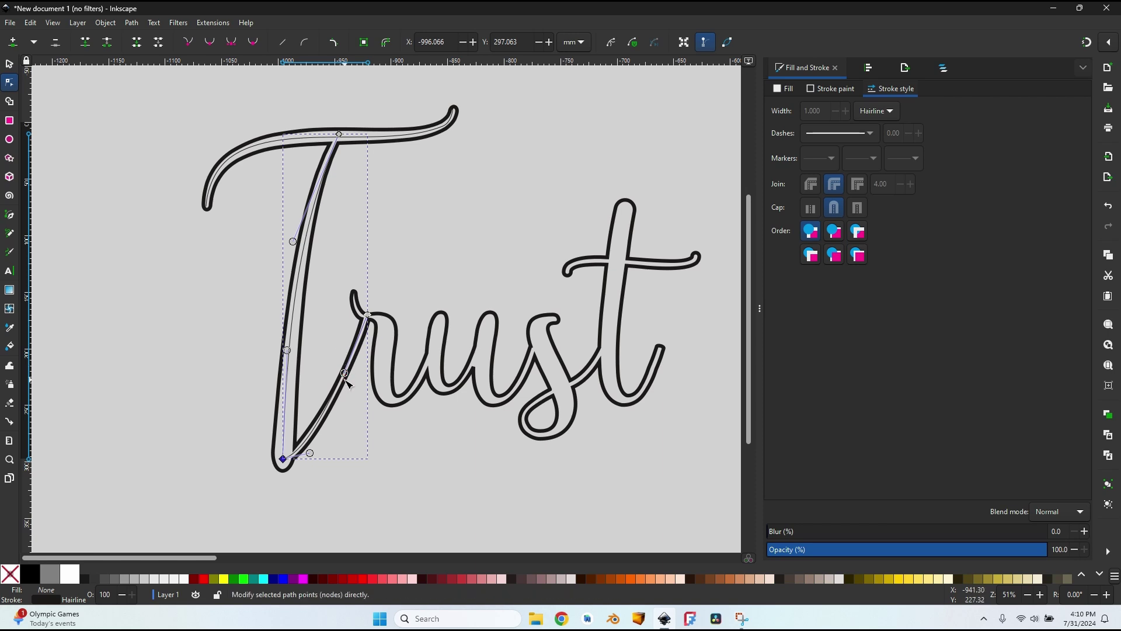
drag(345, 373, 350, 369)
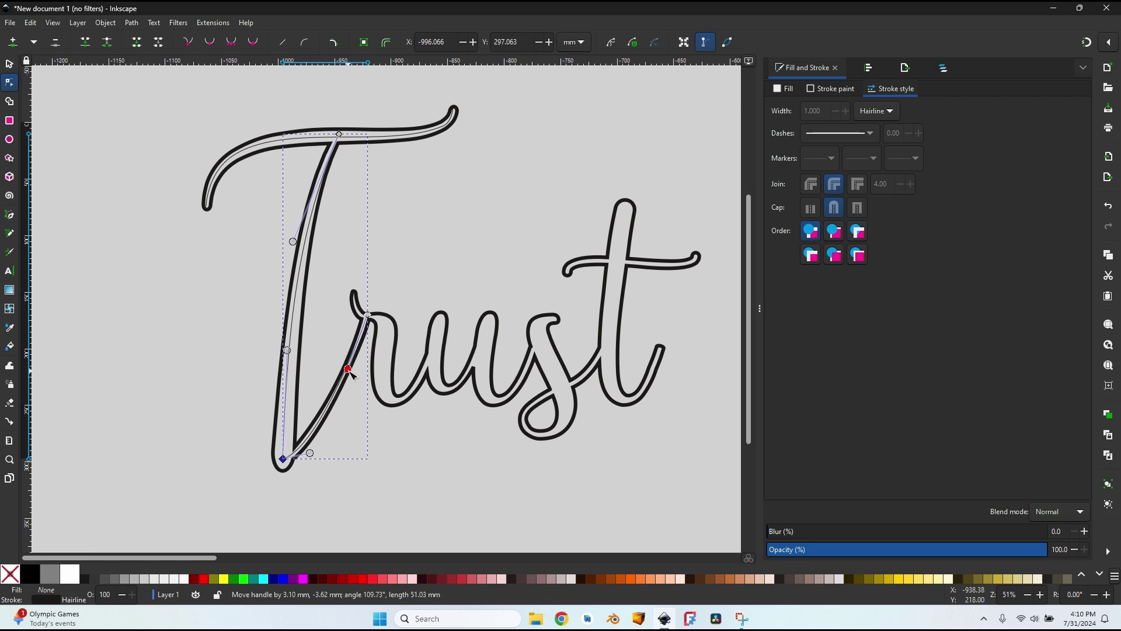
Draw an open five-node straight-segment path from the r's upper tip over its shoulder and lower curve into the u, ready for node editing
key(b)
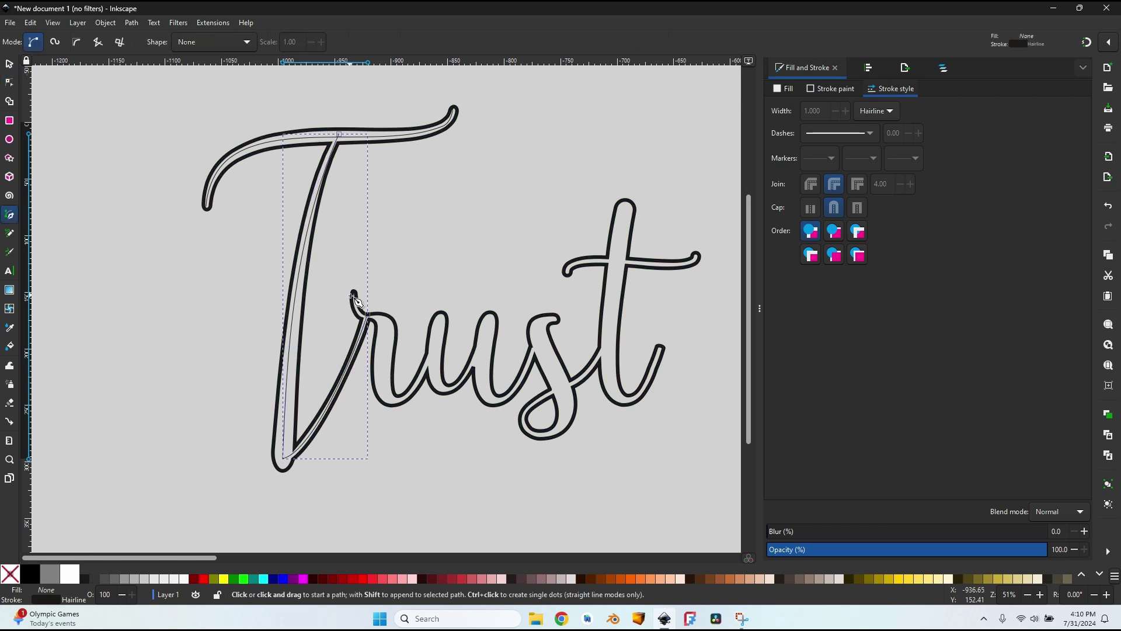
ctrl+scroll(392, 316, up, 1)
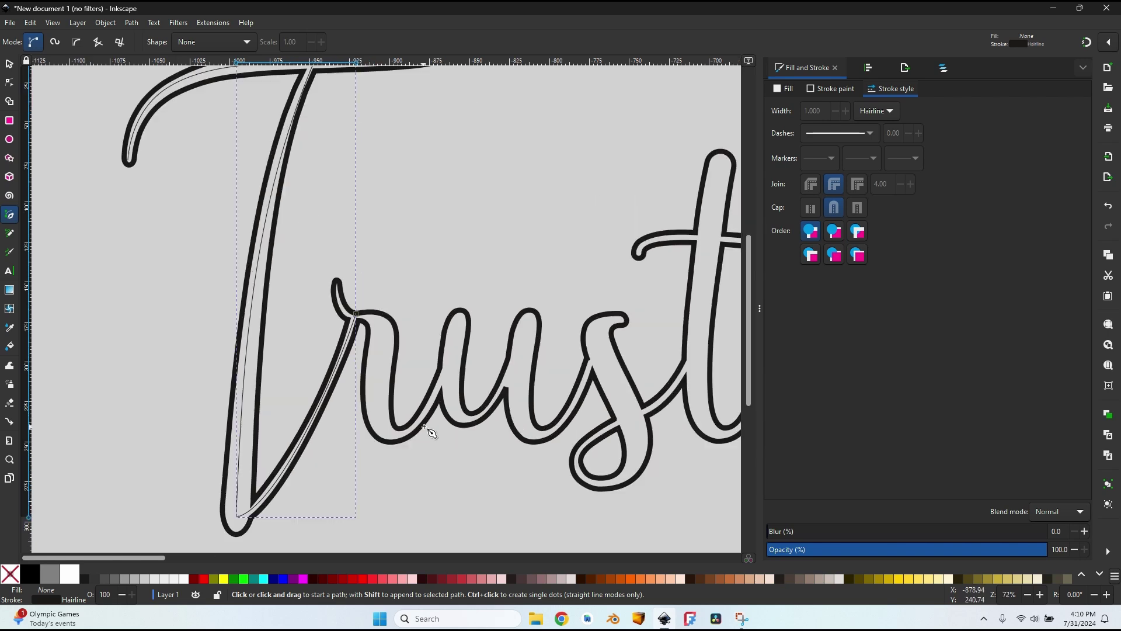
click(337, 282)
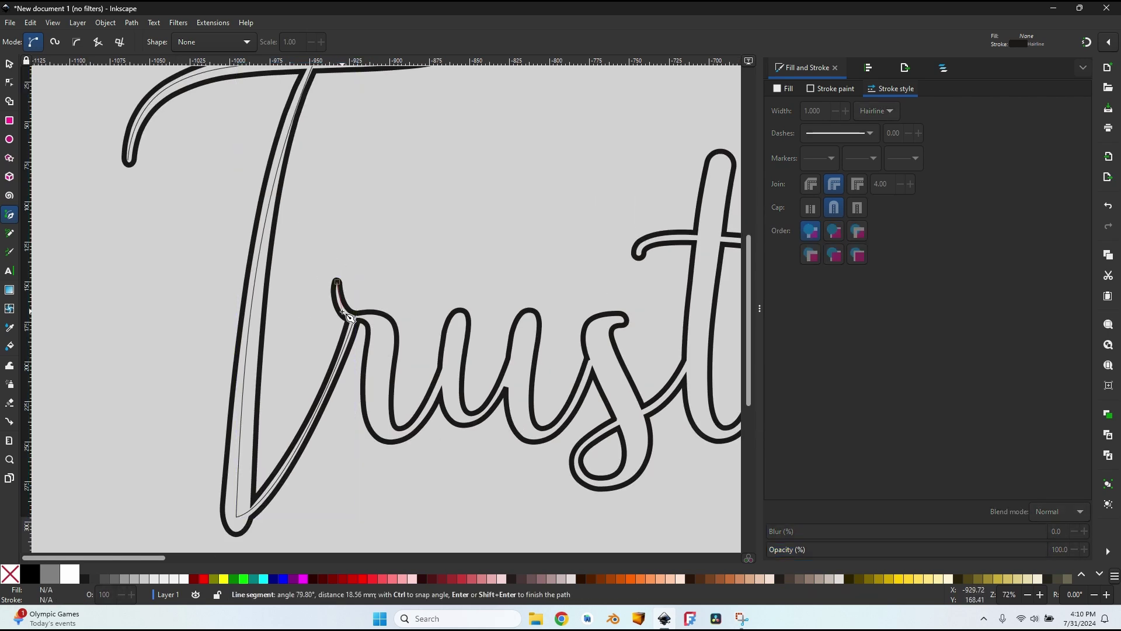
click(378, 320)
click(383, 432)
click(457, 364)
key(Return)
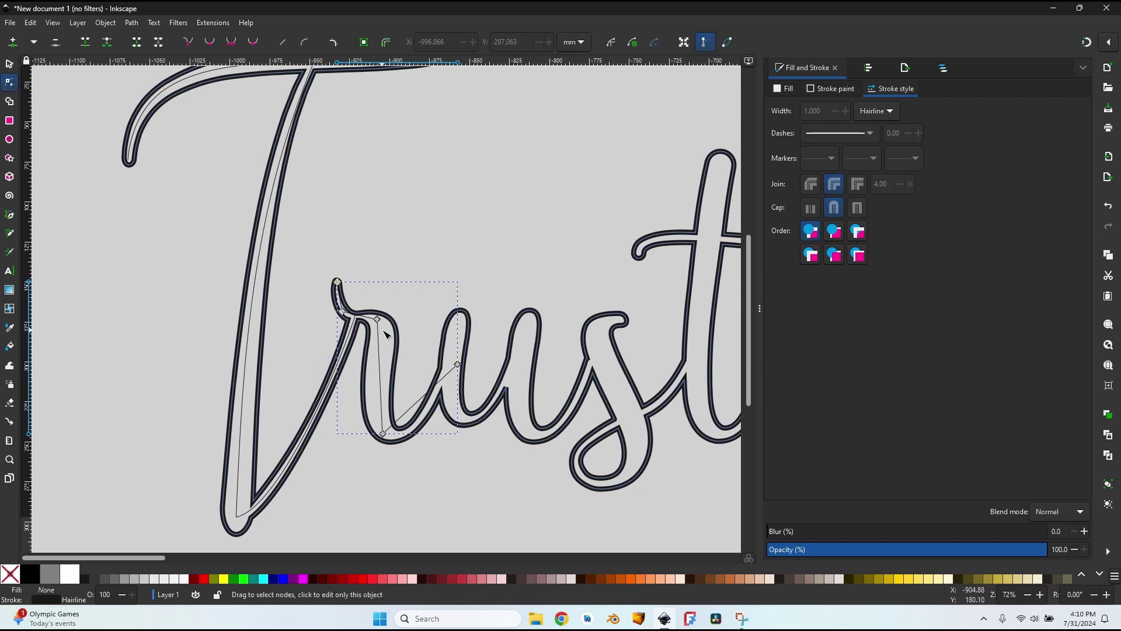
key(n)
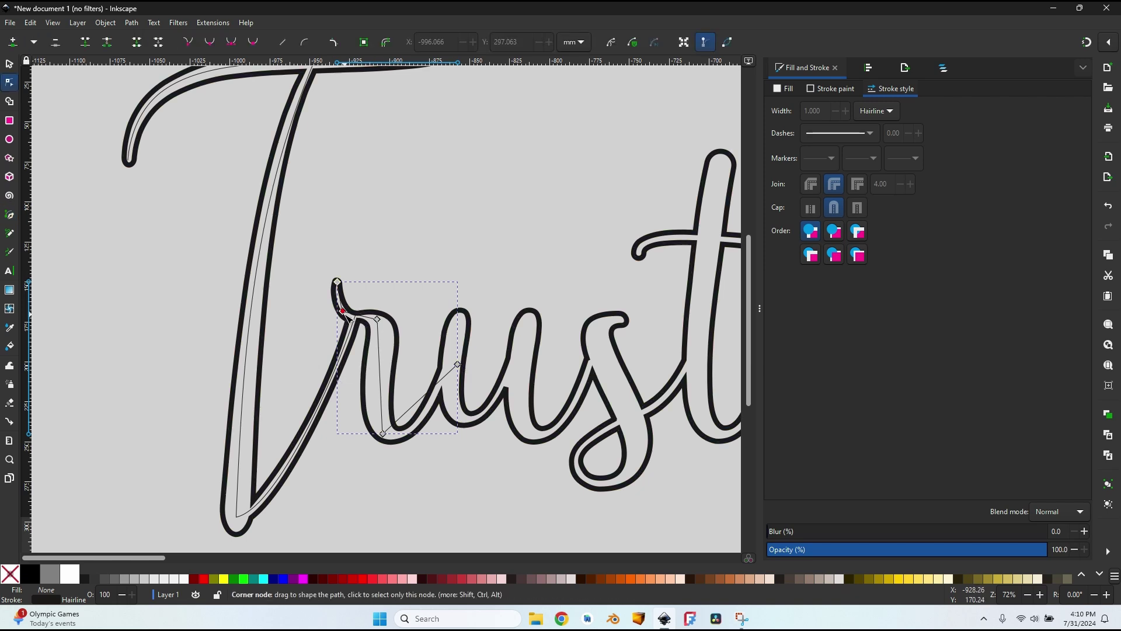
Smooth the three inner nodes of the r path and reposition its nodes to follow the stroke's centre into the u
ctrl+click(344, 312)
ctrl+click(377, 320)
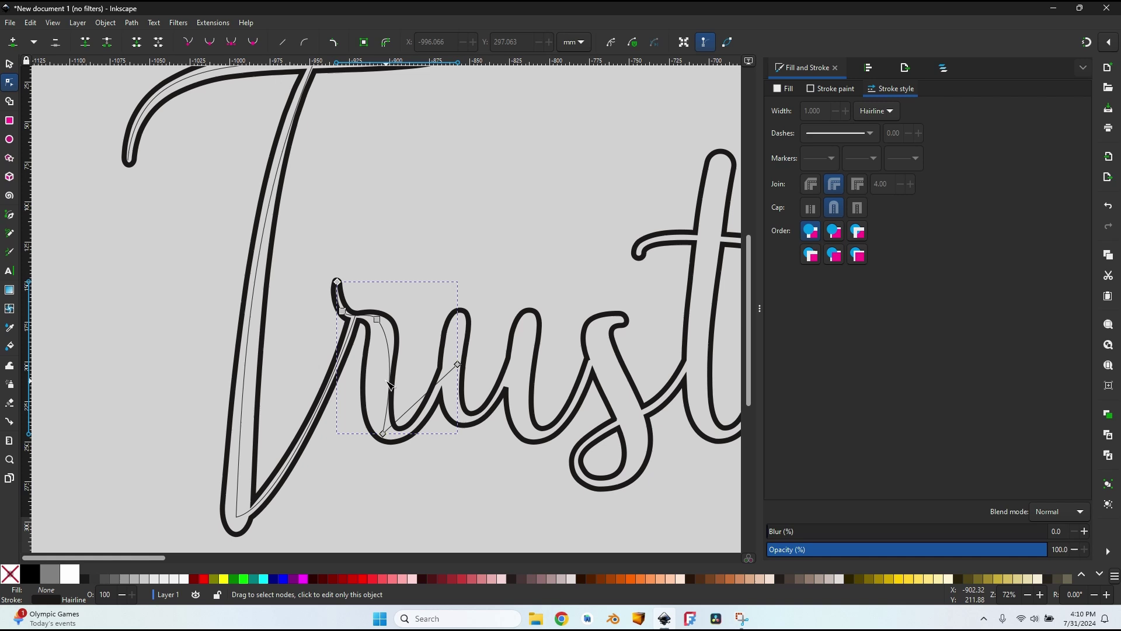
ctrl+click(384, 435)
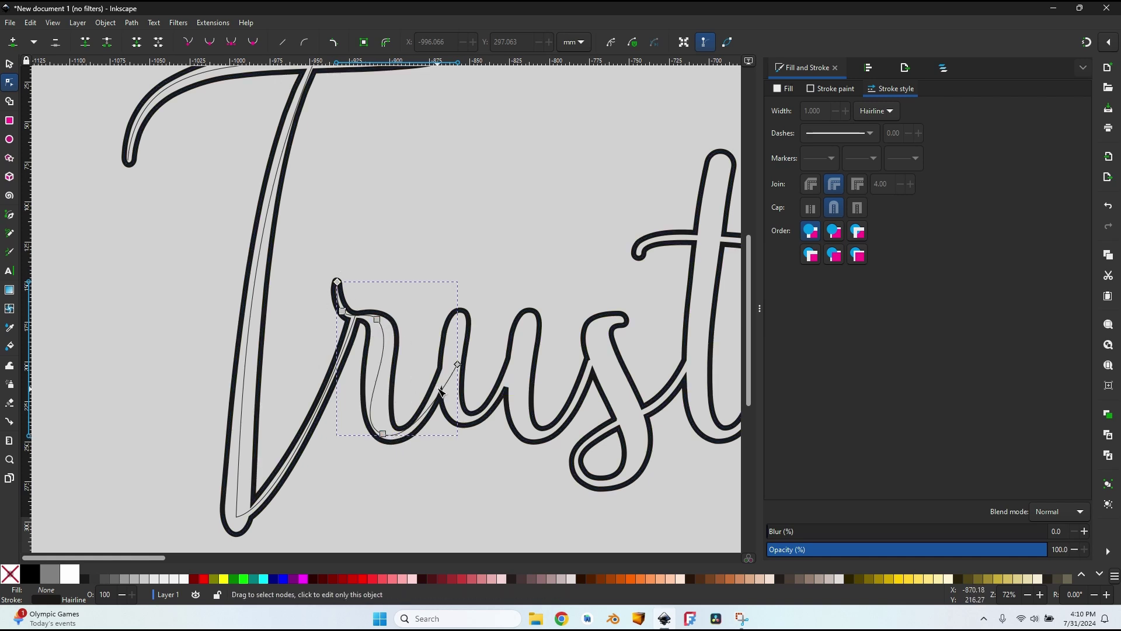
drag(460, 369, 458, 351)
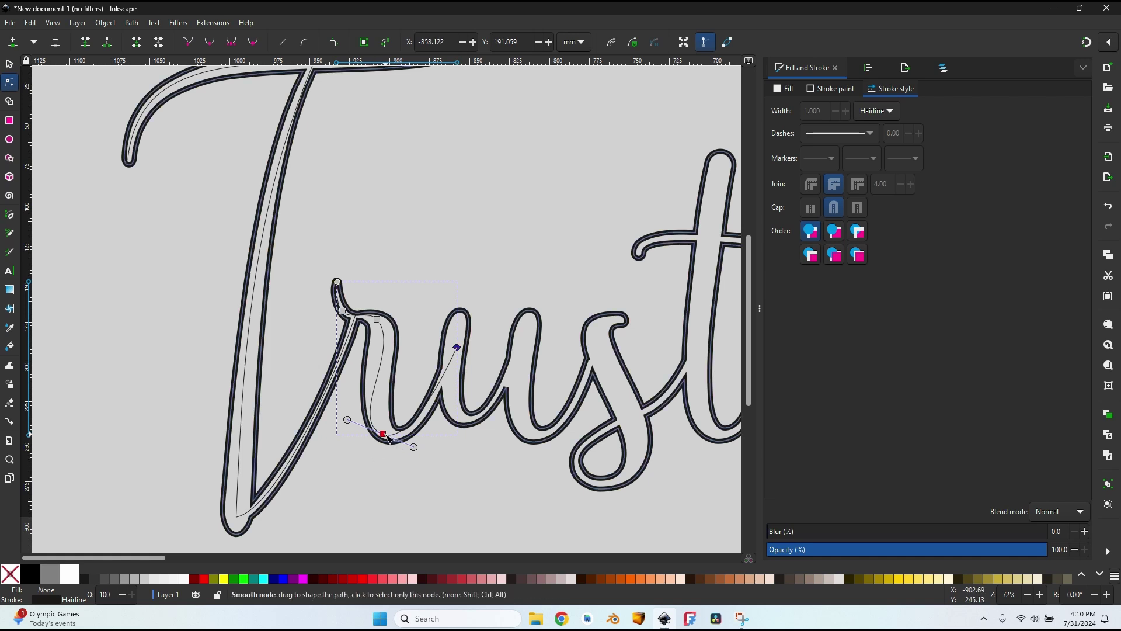
drag(387, 435, 394, 434)
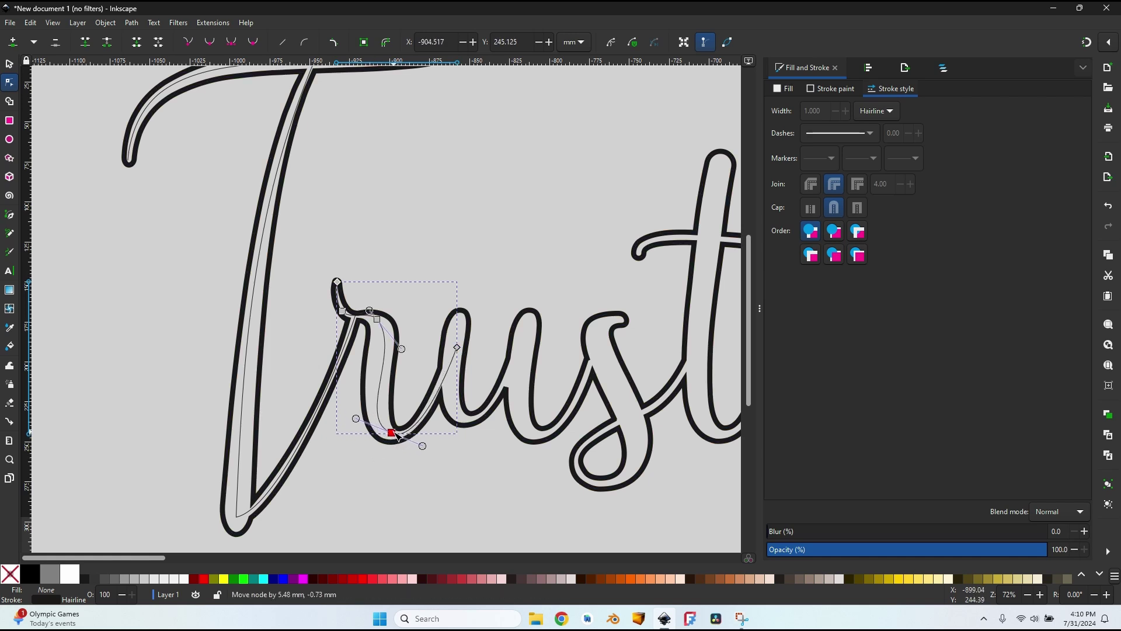
drag(378, 319, 380, 324)
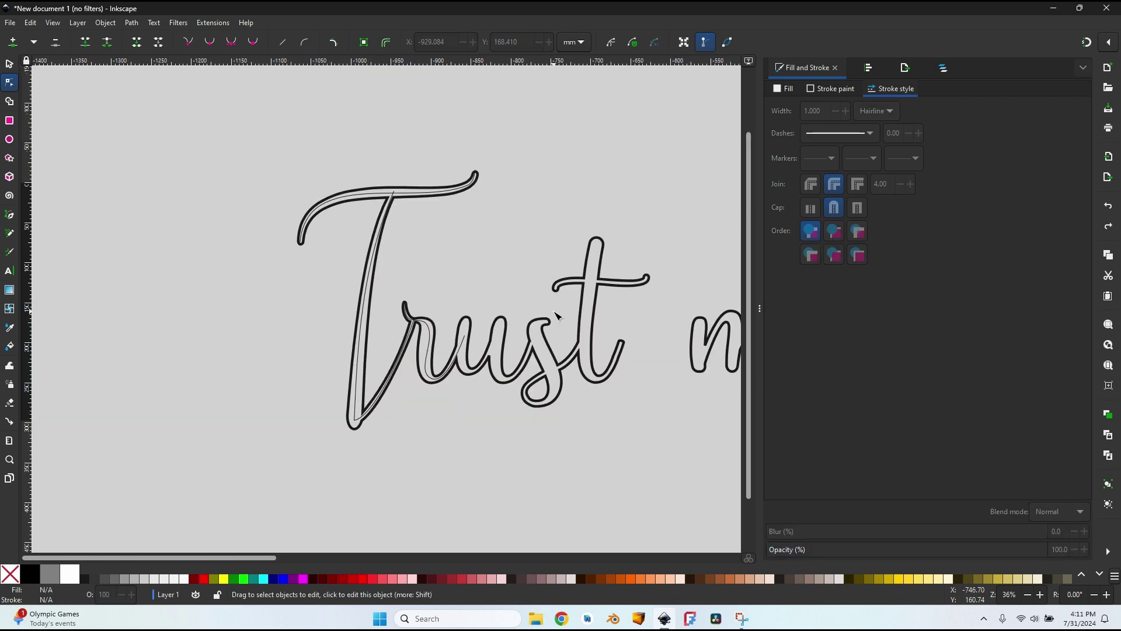
Draw two three-node straight-segment paths through the u, from each stem's top down around its lower curve to the following stroke
middle_drag(555, 315, 481, 338)
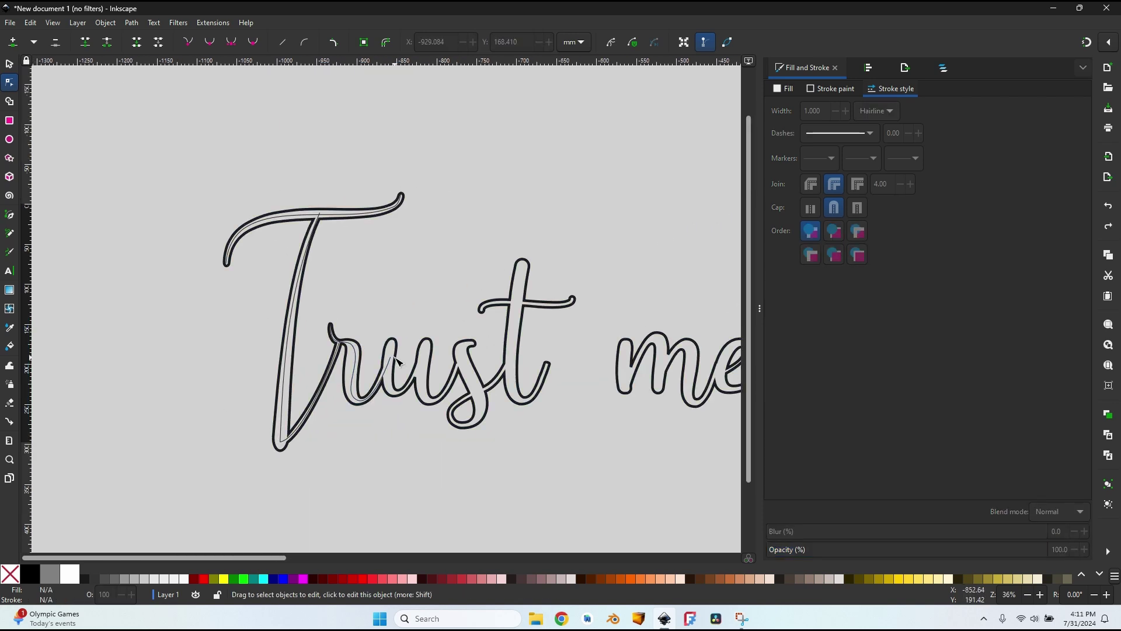
key(b)
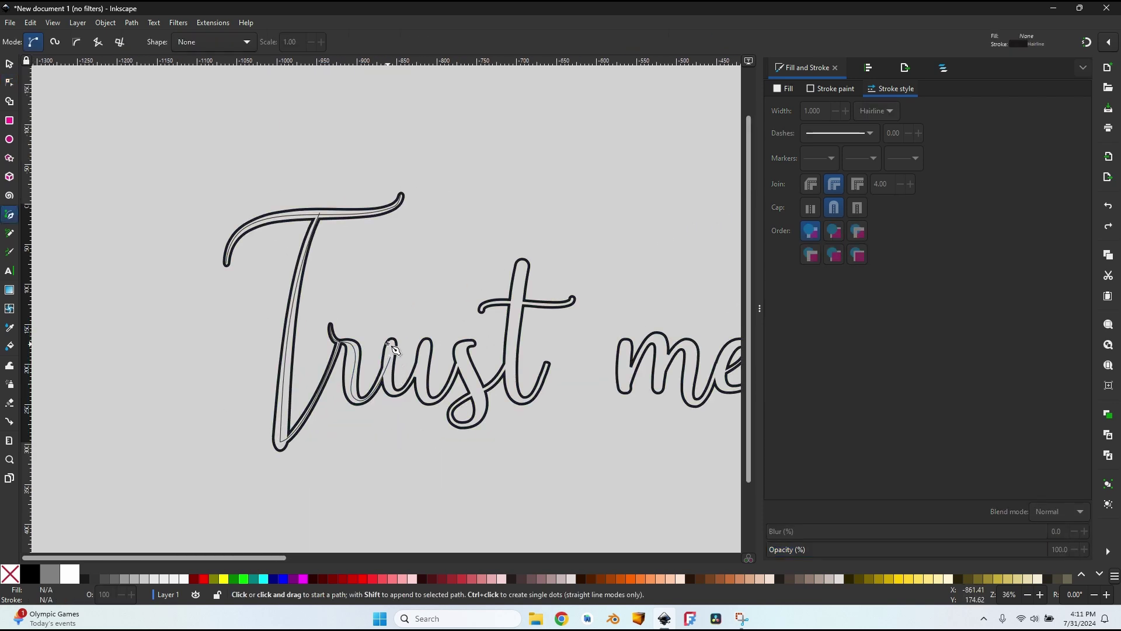
click(391, 345)
click(393, 394)
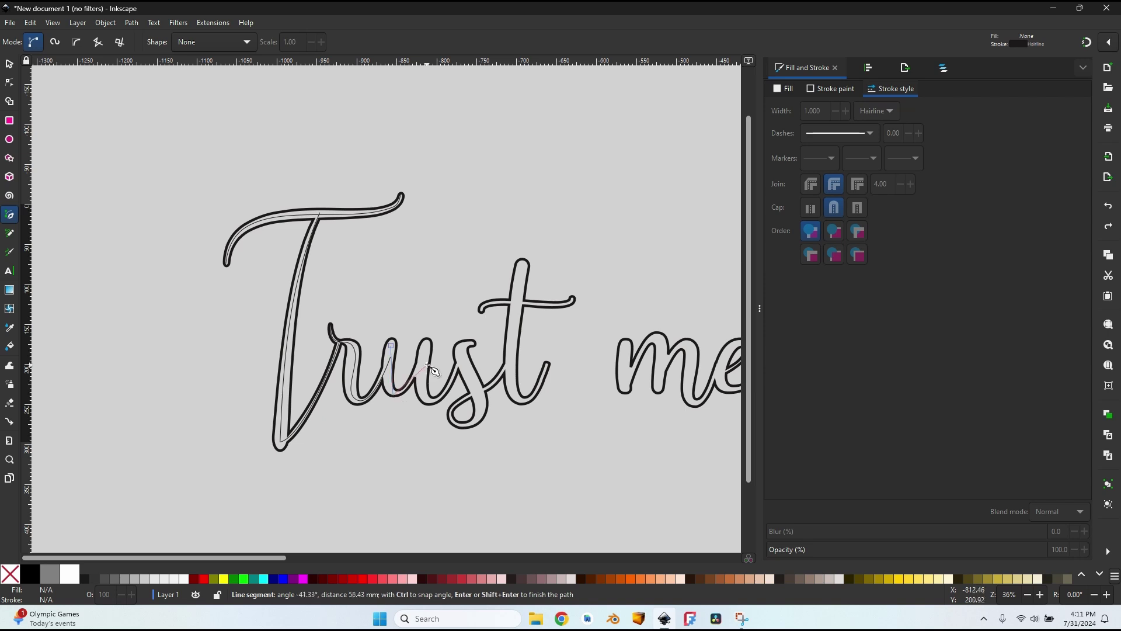
double_click(424, 361)
click(424, 342)
click(426, 398)
double_click(460, 362)
Draw an open straight-segment path from the s's upper tip down its body, around the lower loop and up to the t's stem
click(475, 342)
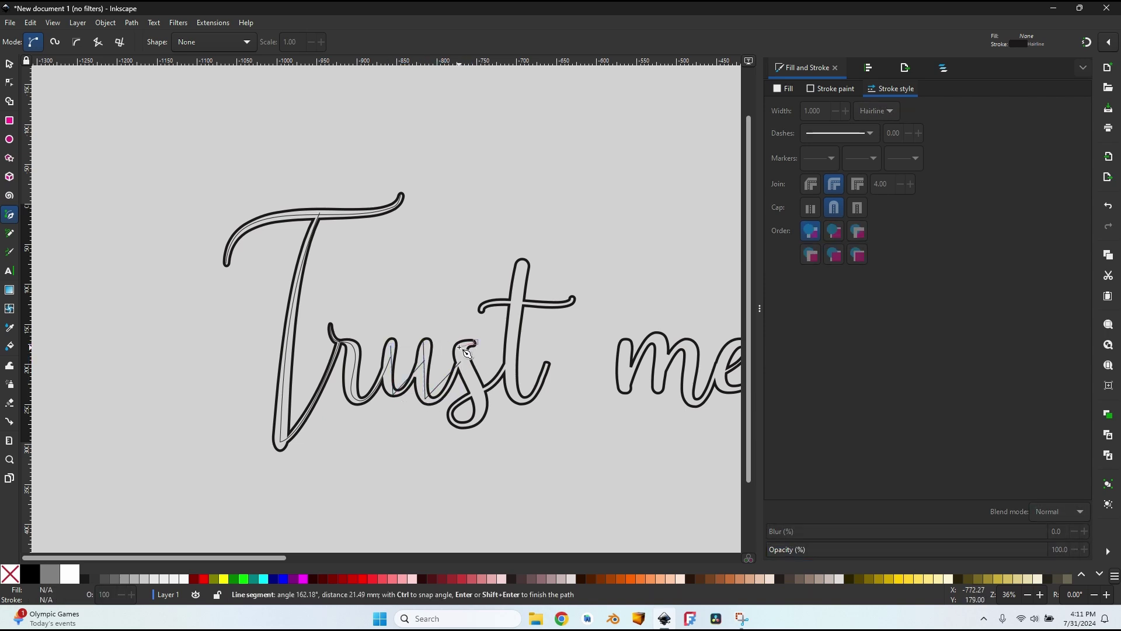
click(460, 348)
click(483, 404)
click(471, 423)
click(456, 423)
click(449, 413)
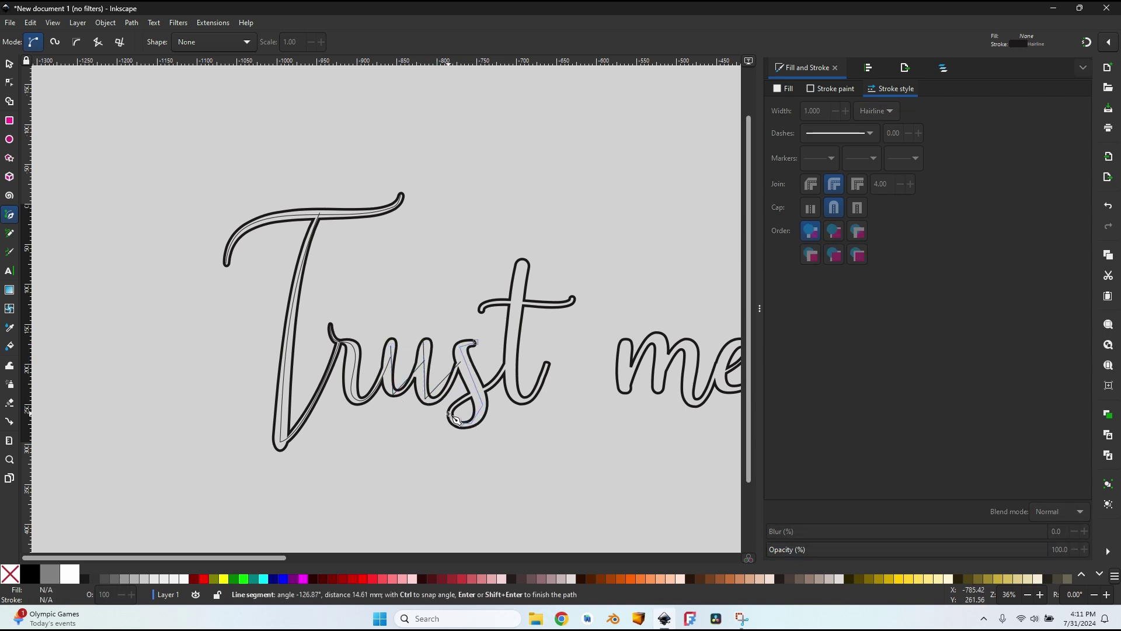
click(477, 392)
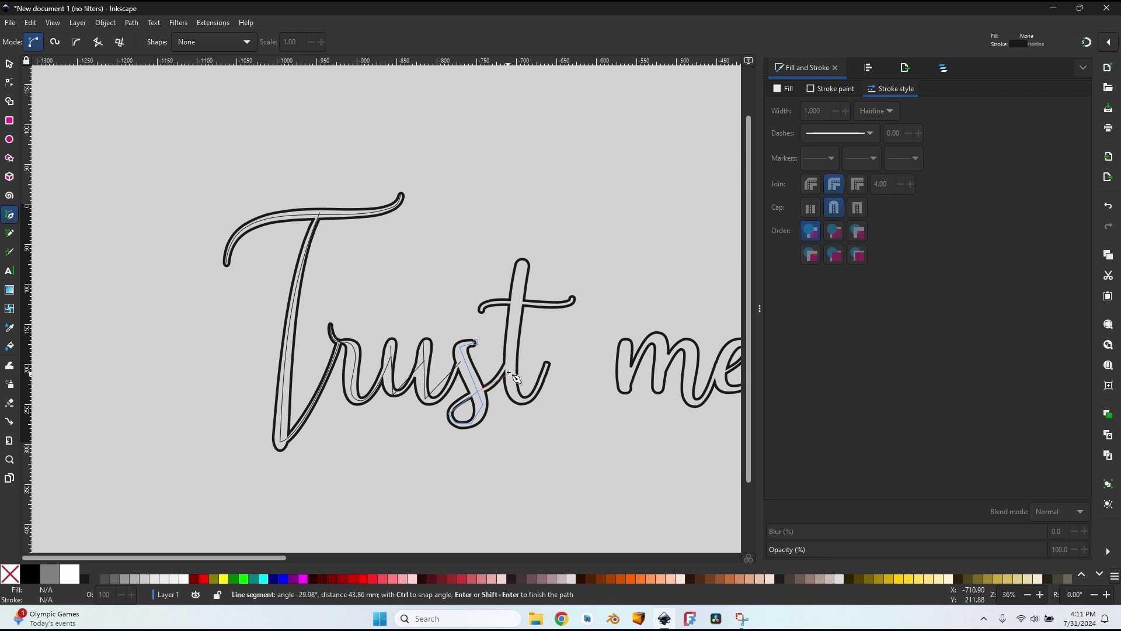
click(496, 380)
Draw a straight-segment path from the top of the t's stem down to its foot and up to the end of the tail
click(525, 263)
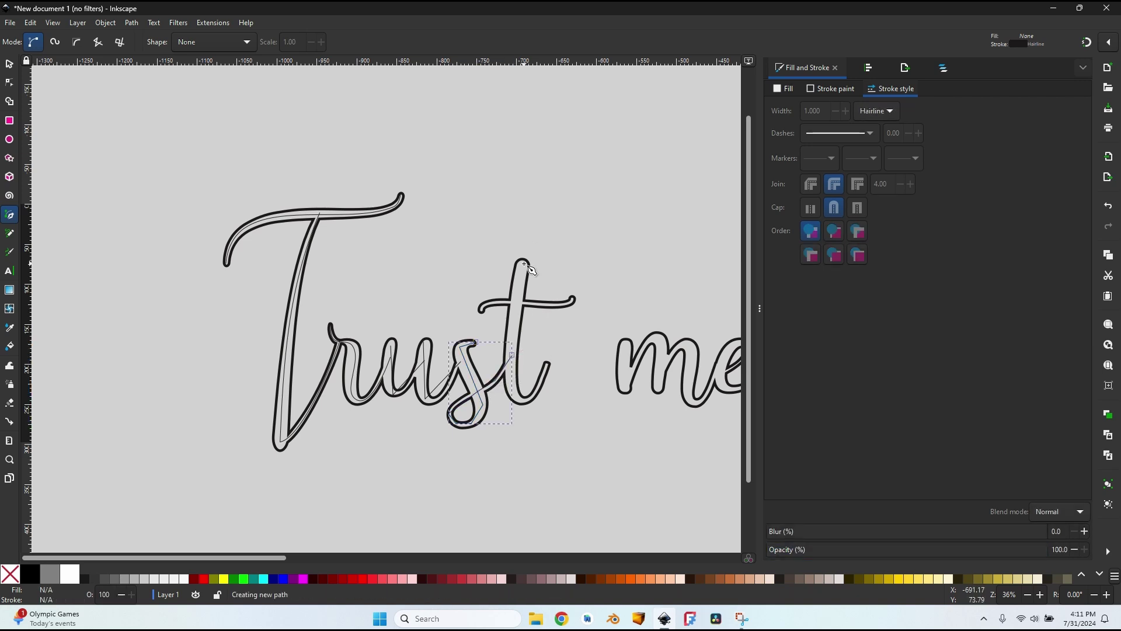
click(526, 400)
double_click(548, 364)
Draw an open four-node path along the t's crossbar from one curled tip to the other
ctrl+scroll(548, 364, up, 3)
scroll(547, 364, up, 5)
click(364, 384)
click(370, 365)
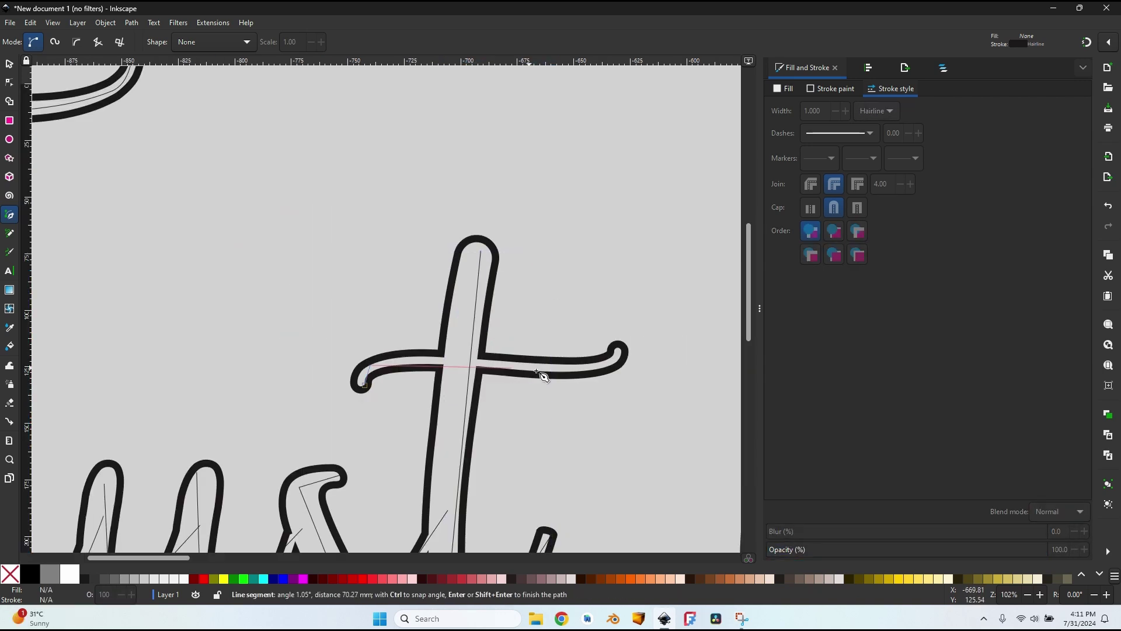
click(606, 366)
double_click(617, 349)
Smooth the inner nodes of the t's crossbar path and adjust them to follow the stroke's centre
scroll(518, 332, down, 4)
key(n)
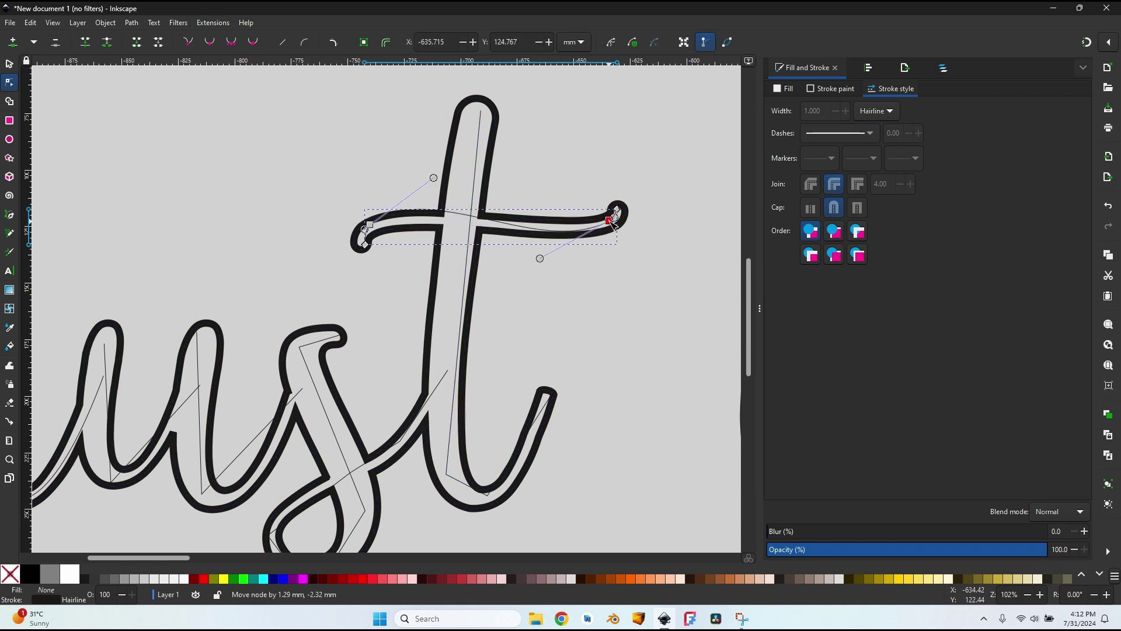
key(ctrl+a)
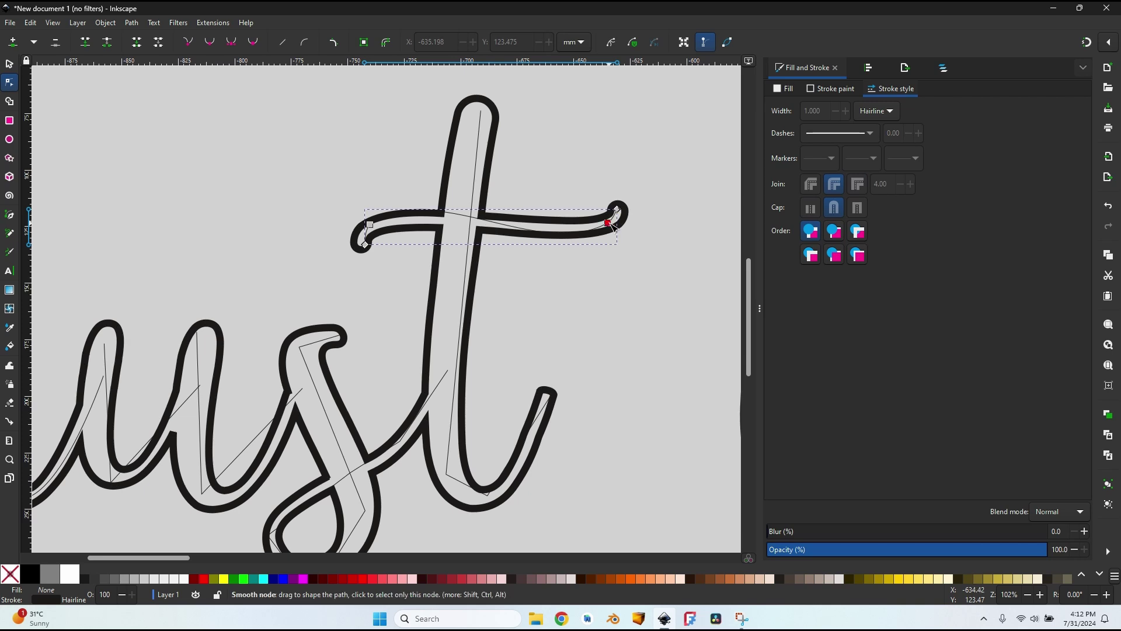
Smooth the lower nodes of the t's stem path and adjust its nodes and handles to centre it in the stroke
click(547, 395)
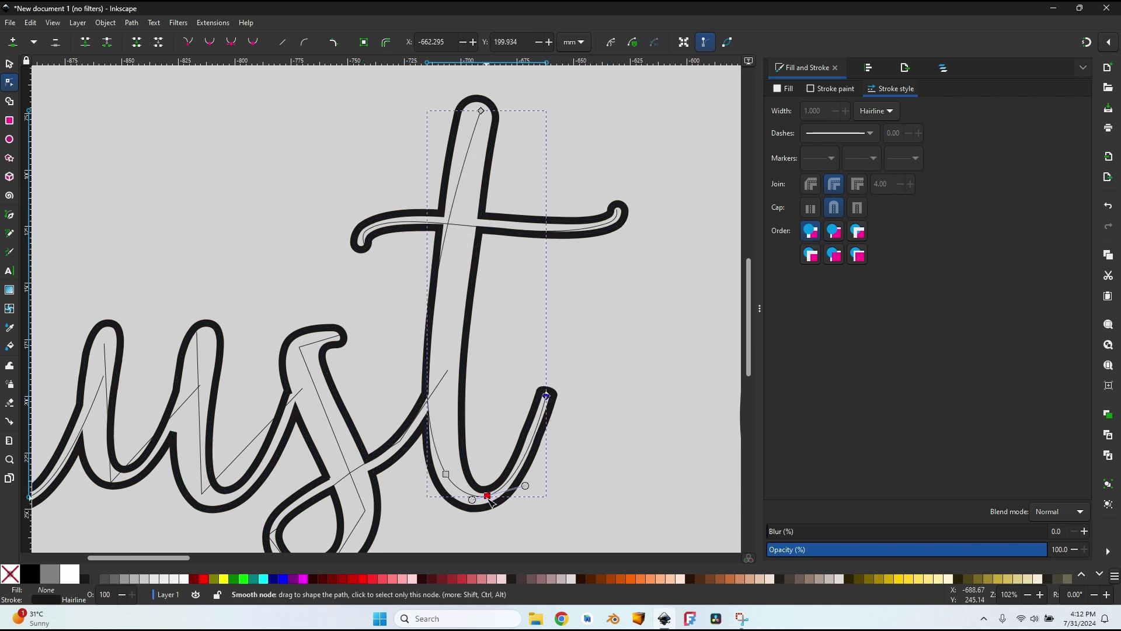
drag(490, 500, 452, 476)
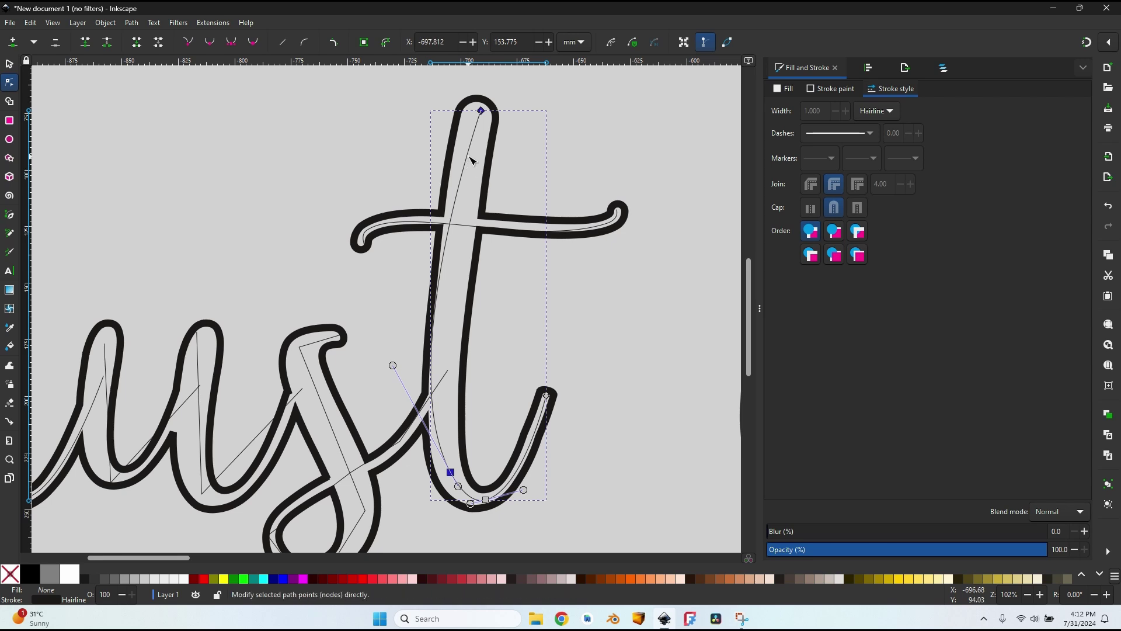
drag(469, 161, 465, 155)
drag(468, 103, 464, 143)
drag(391, 366, 427, 358)
ctrl+click(451, 472)
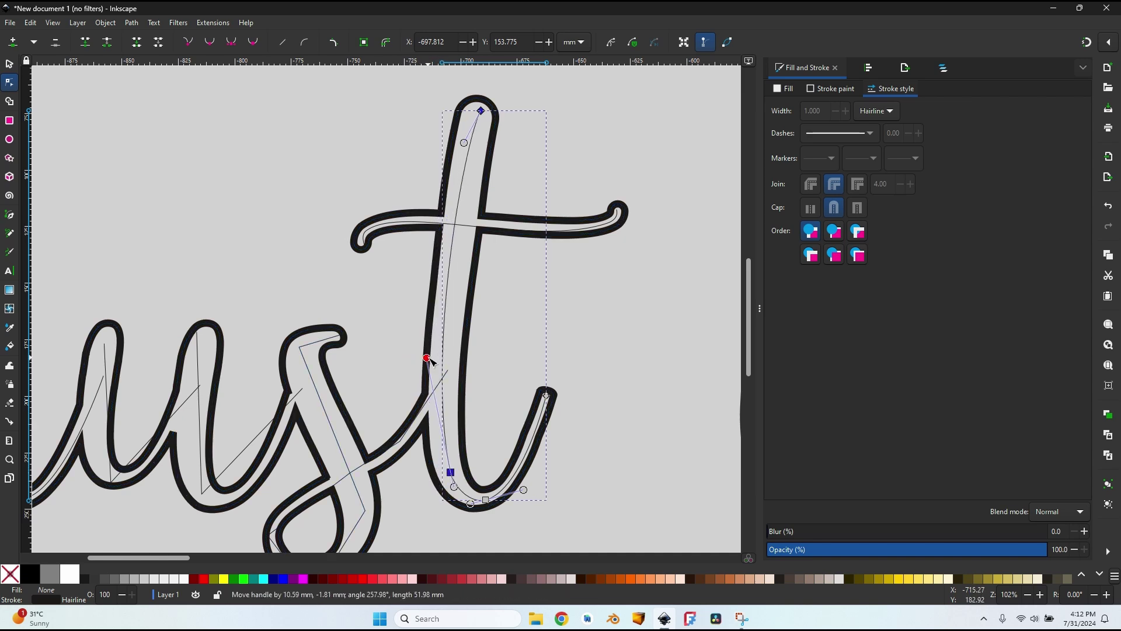
click(480, 237)
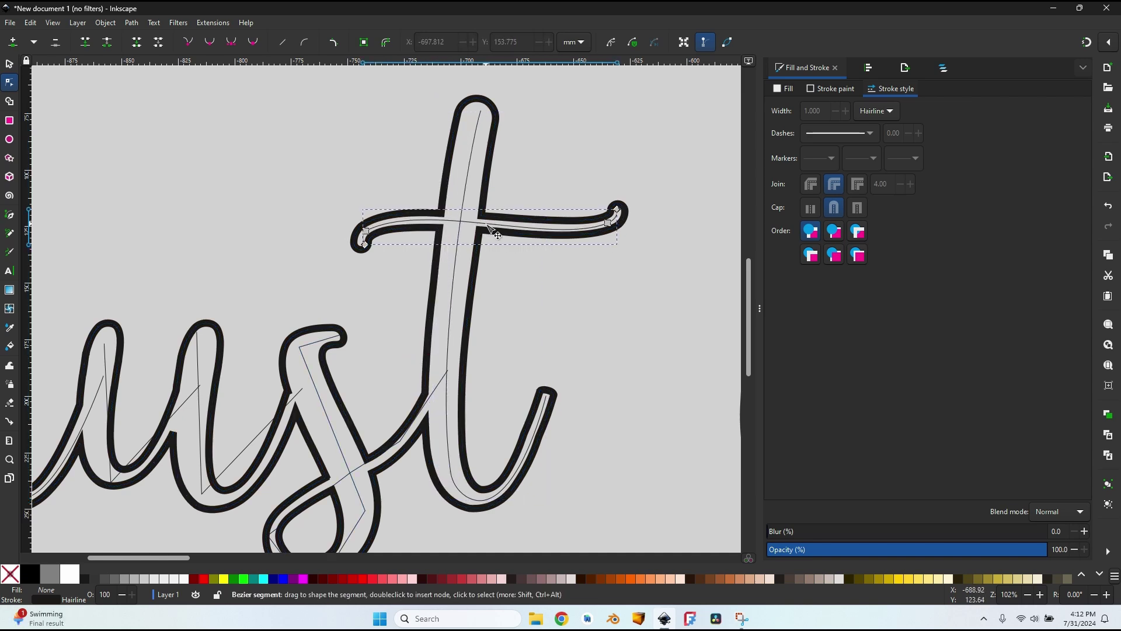
Smooth the inner nodes of the s path and the lower nodes of the two u paths
ctrl+scroll(591, 324, down, 1)
click(591, 324)
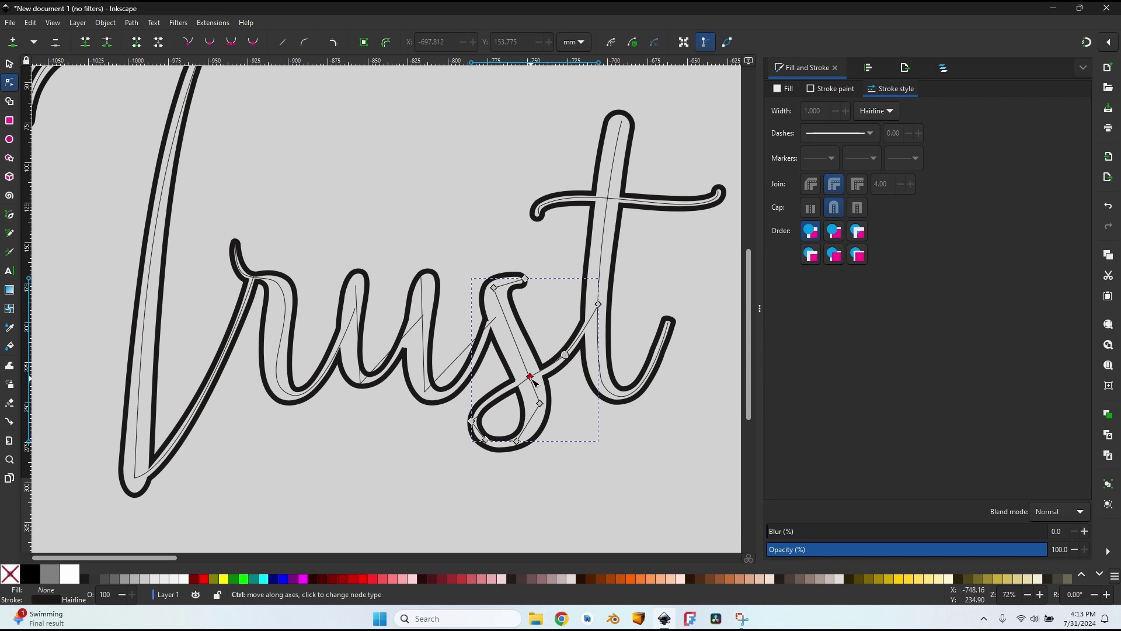
ctrl+click(517, 441)
ctrl+click(539, 403)
ctrl+click(493, 287)
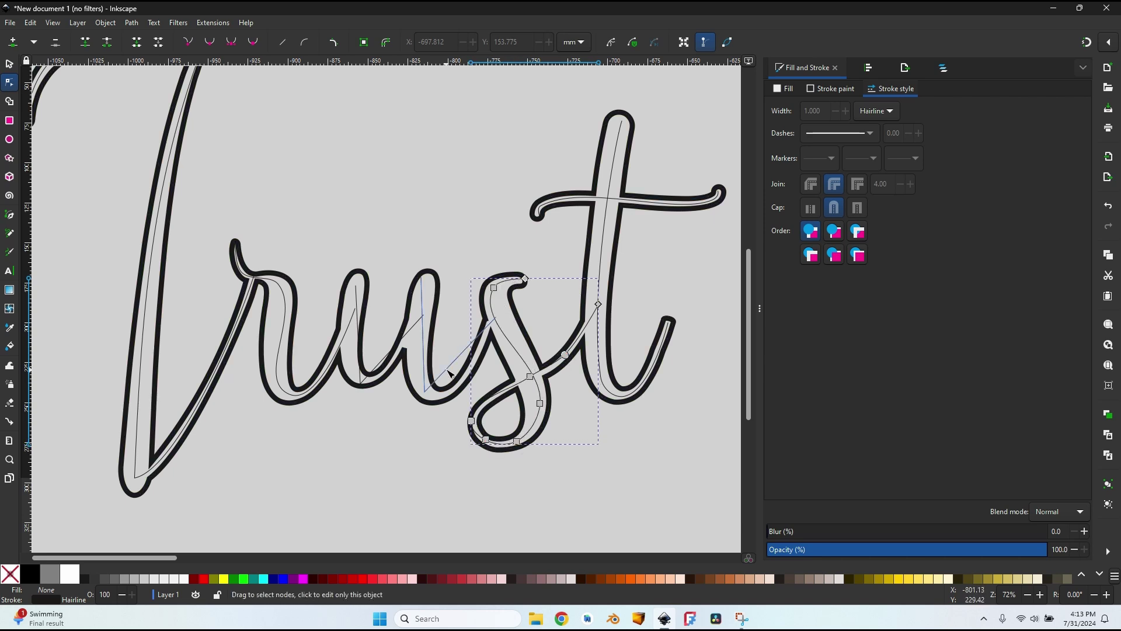
click(425, 391)
ctrl+click(424, 391)
Select all the centreline paths of the word "Trust" and combine them into a single path
ctrl+scroll(441, 311, down, 2)
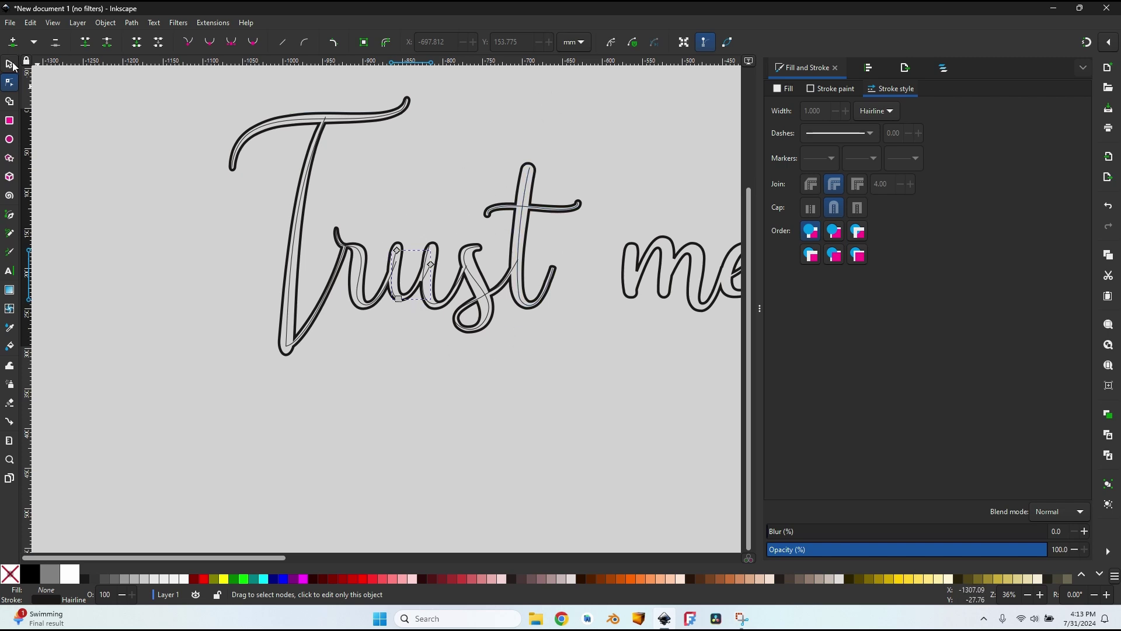
key(s)
drag(182, 80, 592, 445)
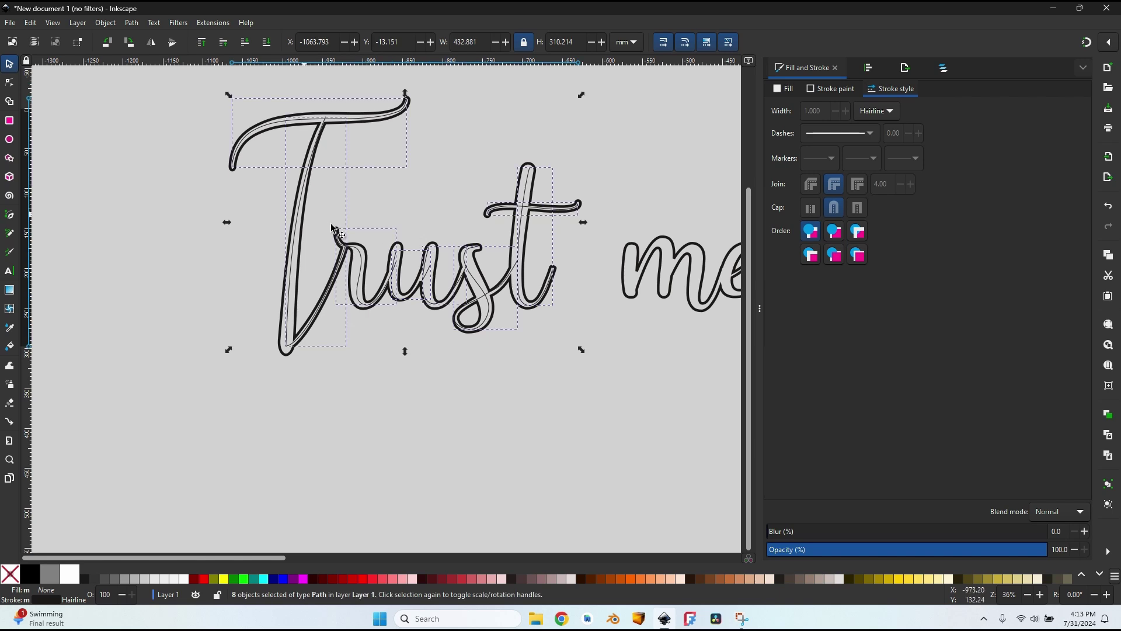
click(131, 22)
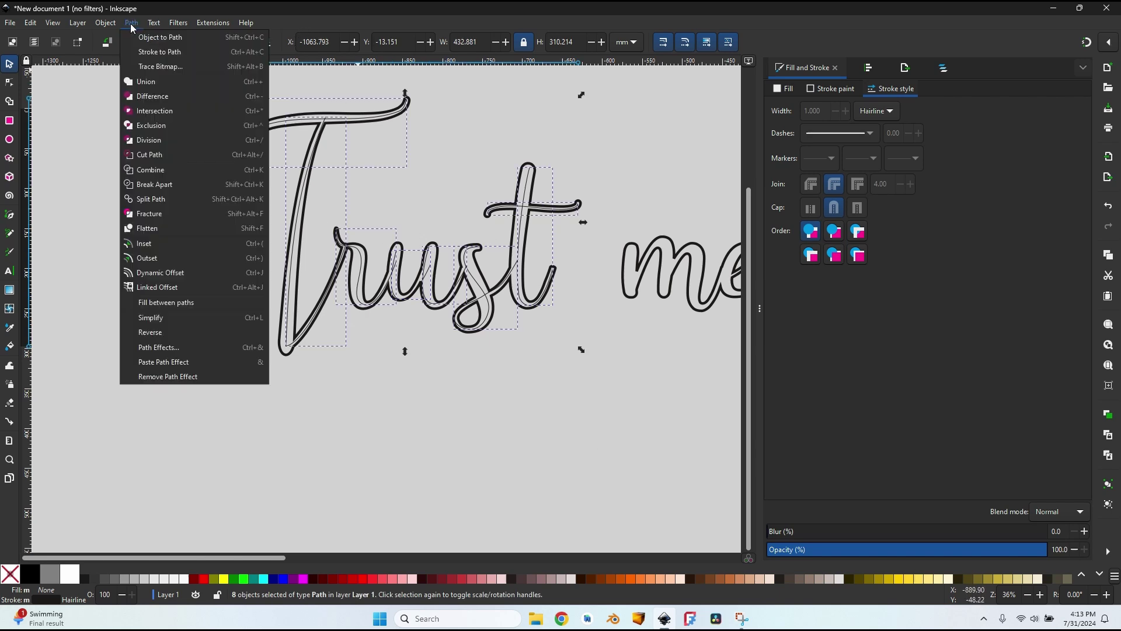
click(176, 170)
Switch the combined path's stroke from hairline to millimetres and set its width to 10.3 mm
middle_drag(397, 215, 481, 258)
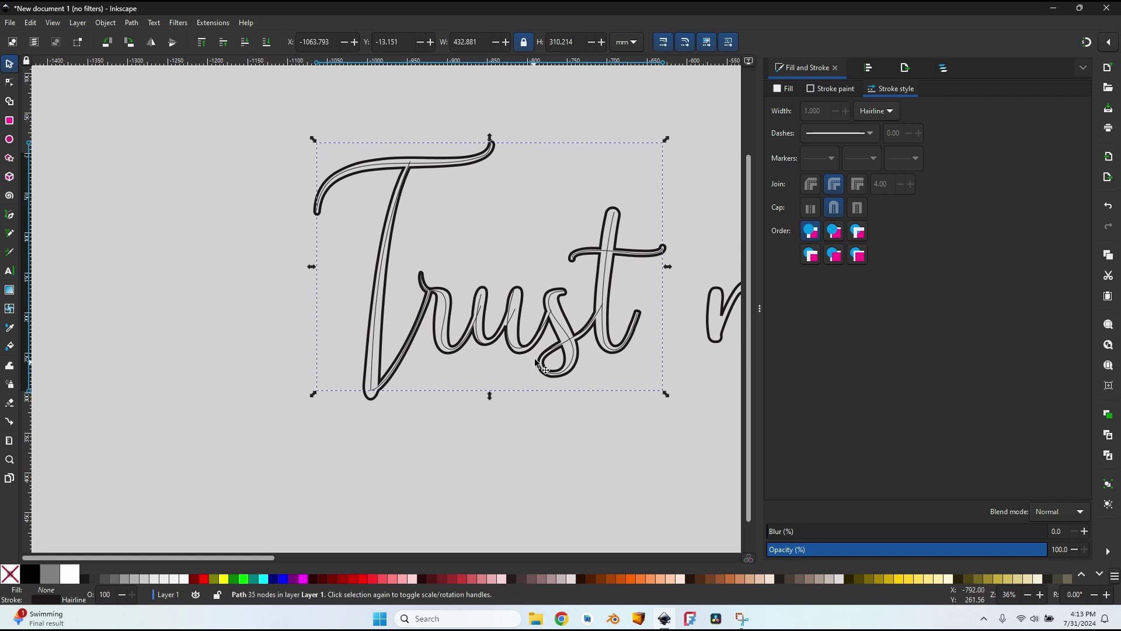
scroll(537, 364, up, 2)
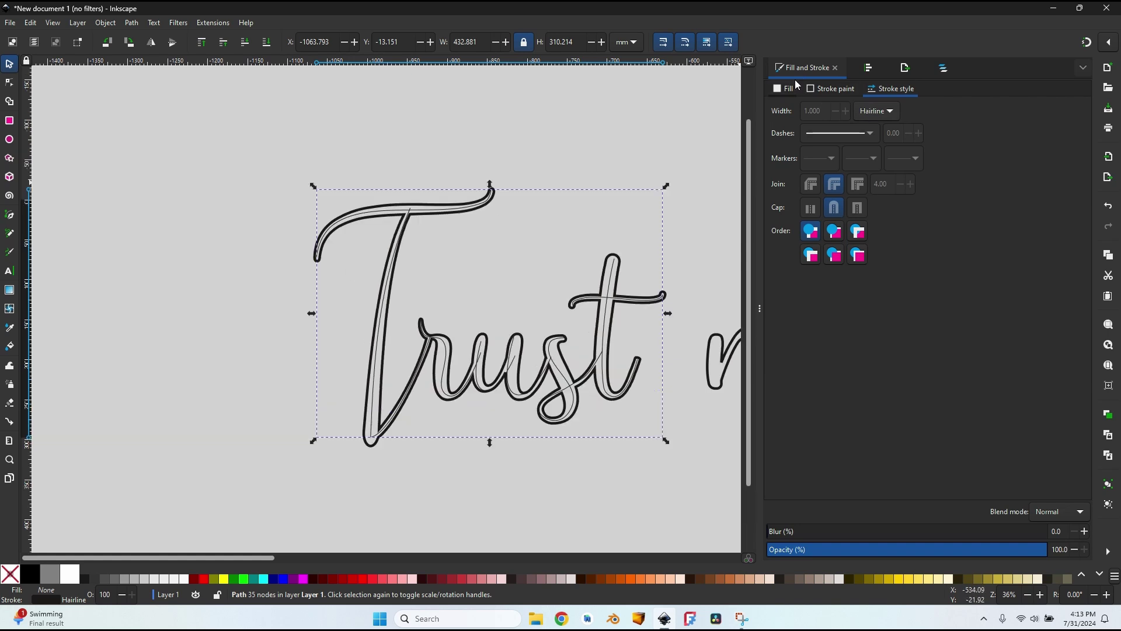
click(875, 111)
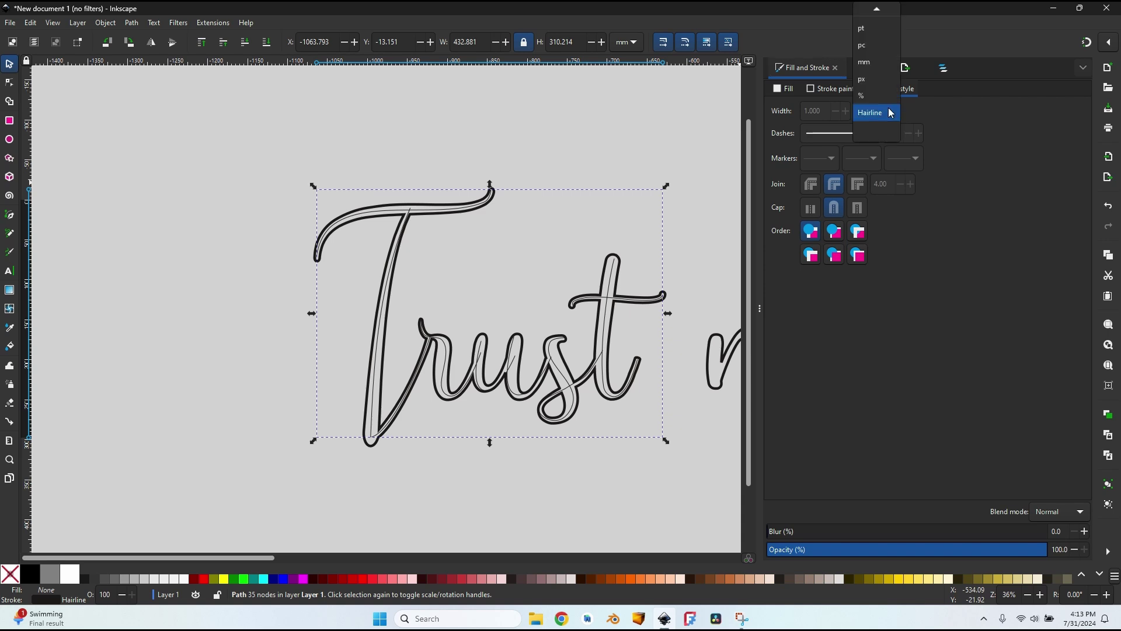
click(876, 102)
double_click(823, 109)
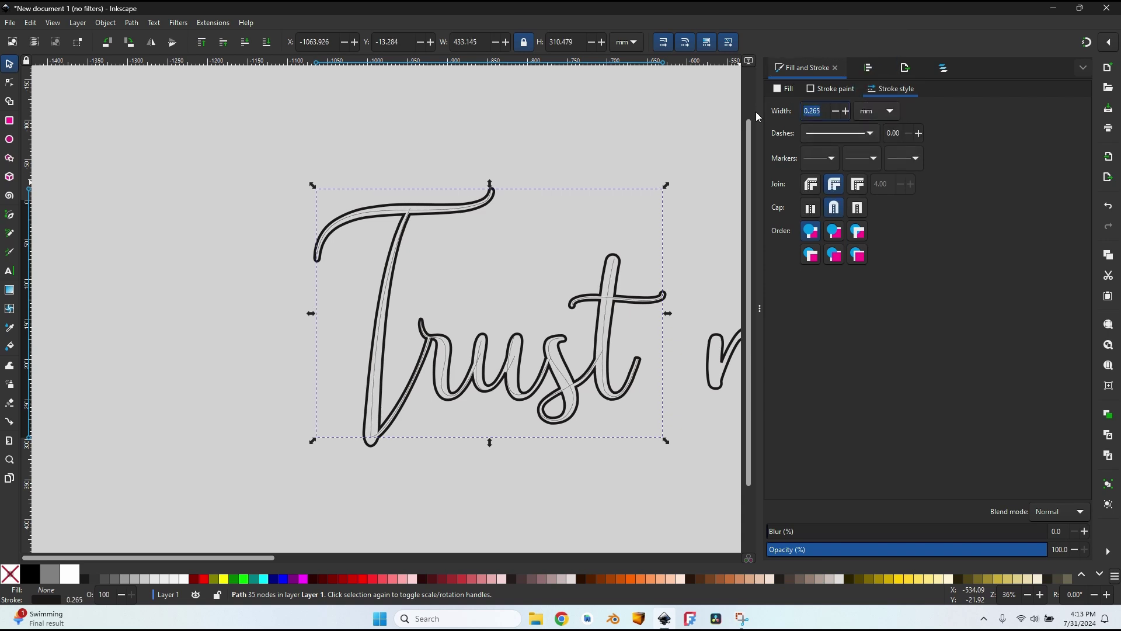
text(10.3)
key(Return)
Reposition the s's upper-curve and lower-loop nodes and its junction with the u to centre the thick stroke in the outline
ctrl+scroll(543, 394, up, 3)
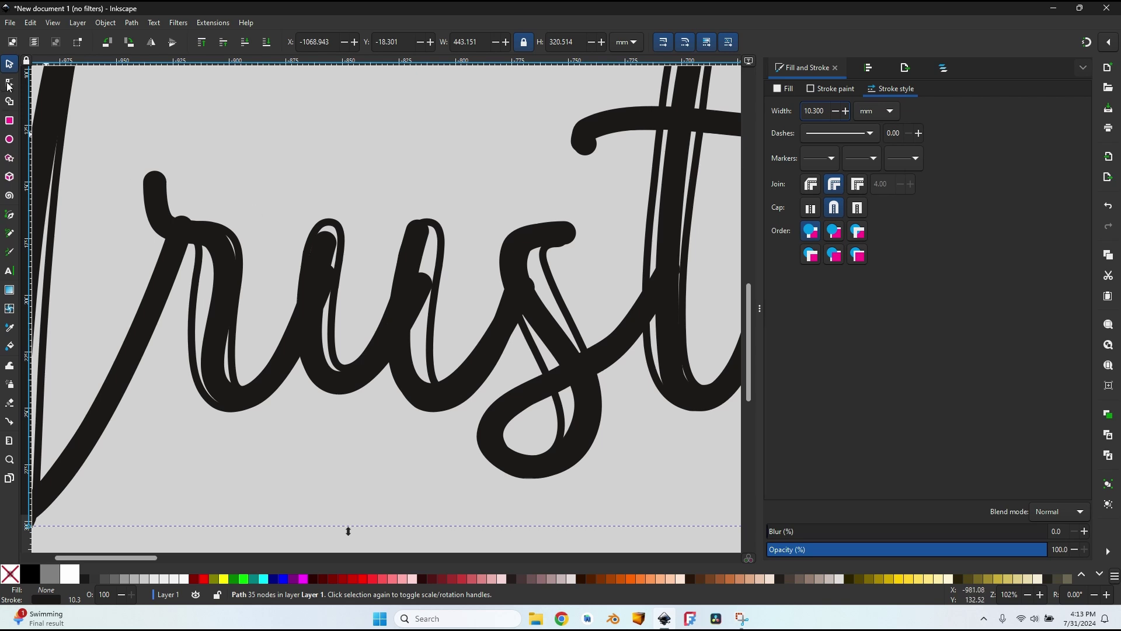
click(9, 82)
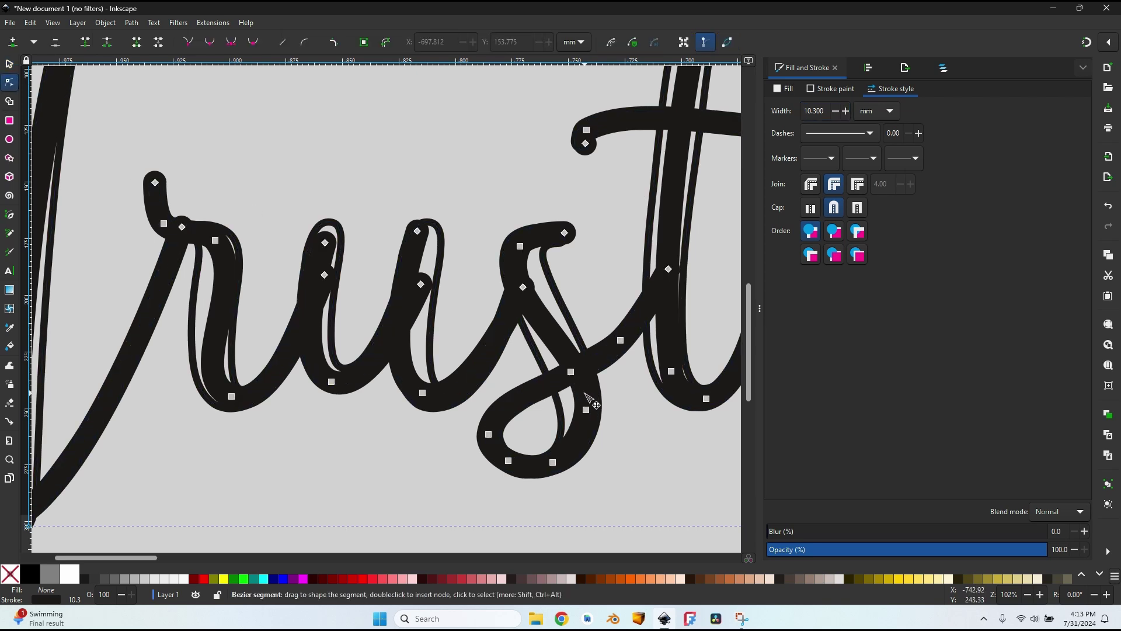
drag(587, 410, 580, 410)
mouse_move(522, 287)
mouse_down()
mouse_move(476, 303)
mouse_move(513, 295)
mouse_move(528, 251)
mouse_move(526, 279)
mouse_up()
click(519, 246)
Reposition the stem-top, lower-curve and junction nodes of both u strokes so they sit centred in the outline
drag(421, 284, 401, 298)
click(417, 231)
shift+click(423, 393)
drag(418, 231, 429, 233)
drag(401, 298, 419, 278)
drag(325, 243, 330, 234)
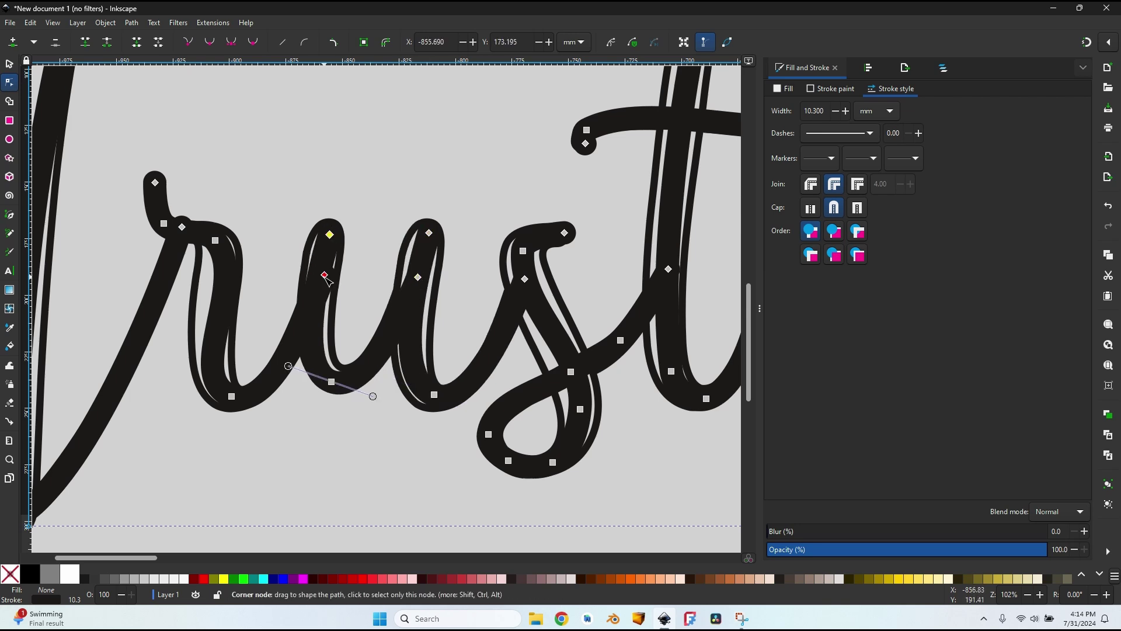
drag(324, 275, 315, 293)
Adjust the r's downstroke curve and move the end node where the T's connecting stroke meets the r
click(225, 285)
drag(249, 282, 238, 279)
drag(181, 227, 177, 233)
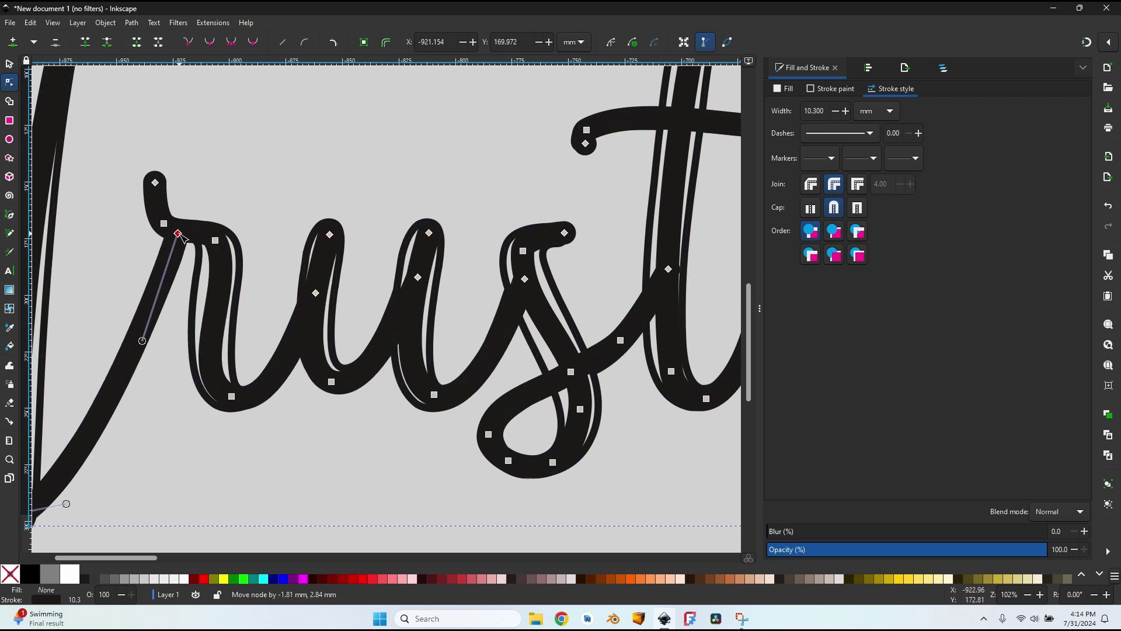
Adjust the handle of the t stem's lower node to centre the downstroke within the letter outline
ctrl+scroll(377, 379, down, 2)
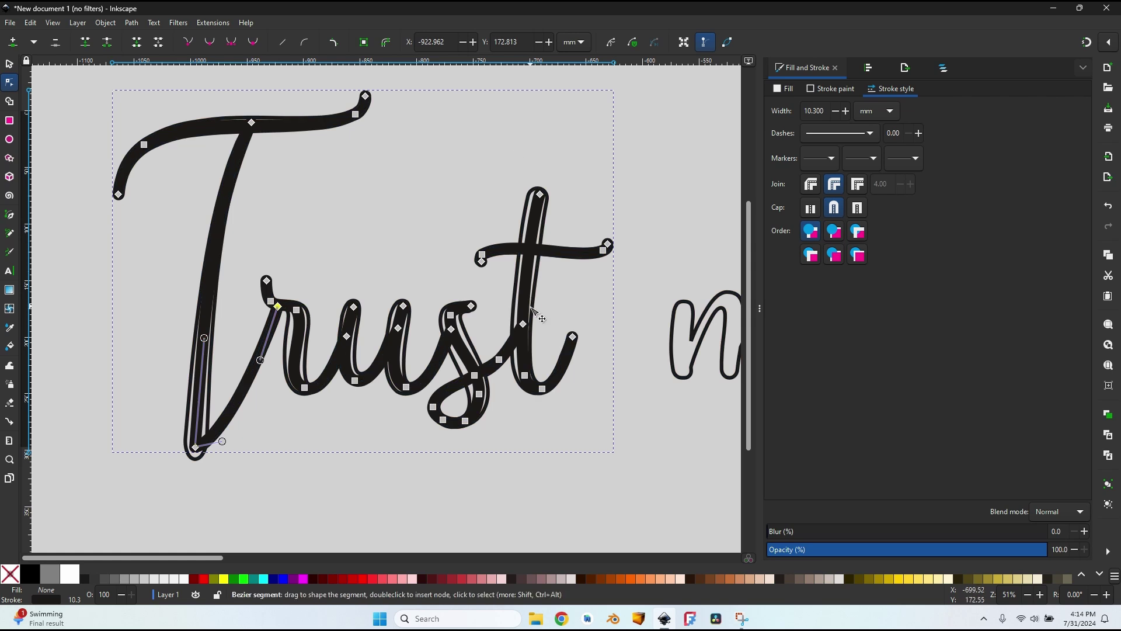
ctrl+scroll(525, 341, up, 3)
drag(509, 300, 482, 286)
click(513, 445)
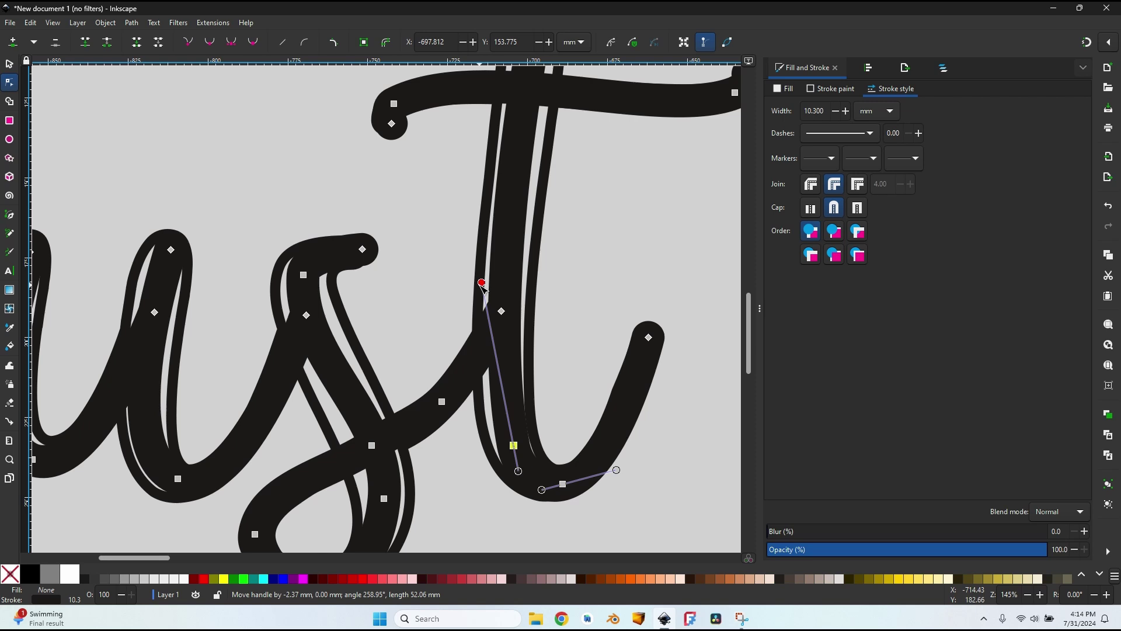
ctrl+scroll(591, 219, down, 4)
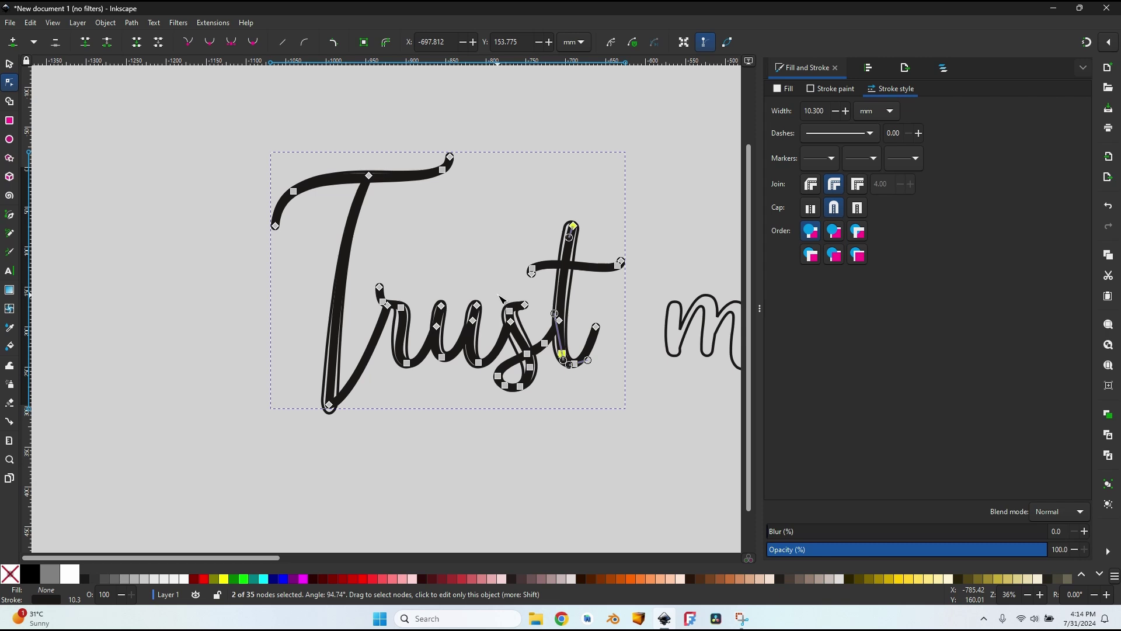
Trace the m of "me" with straight centreline segments, drawing its first downstroke, middle arch and final curved stroke as separate paths
middle_drag(674, 270, 363, 264)
ctrl+scroll(426, 283, down, 2)
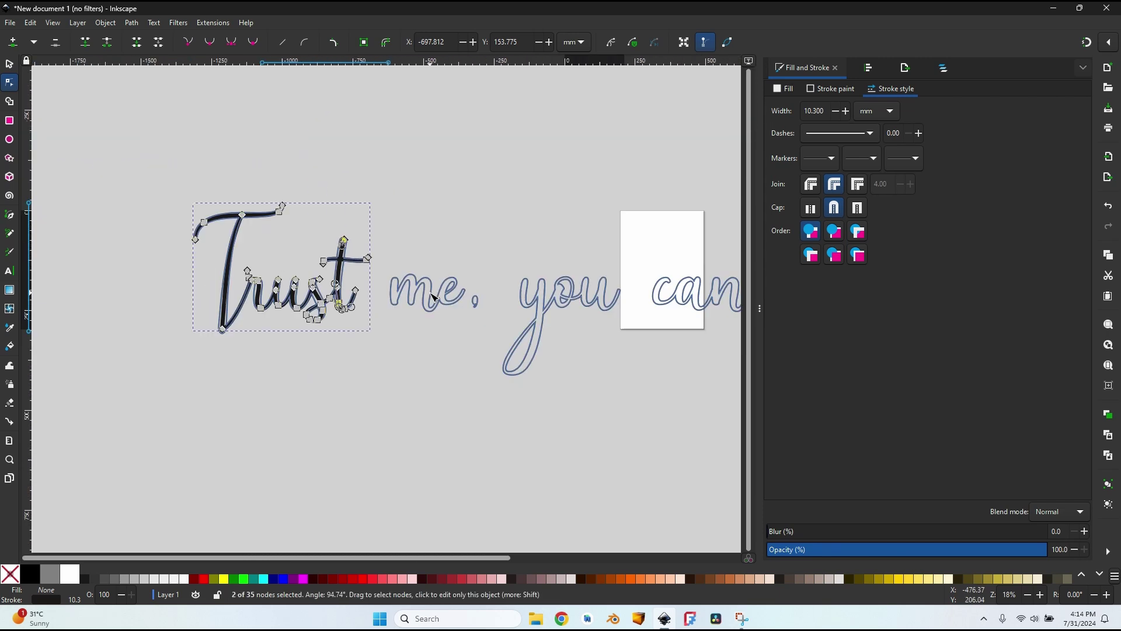
ctrl+scroll(428, 288, down, 1)
ctrl+scroll(597, 270, up, 1)
middle_drag(589, 269, 518, 275)
ctrl+scroll(519, 275, down, 1)
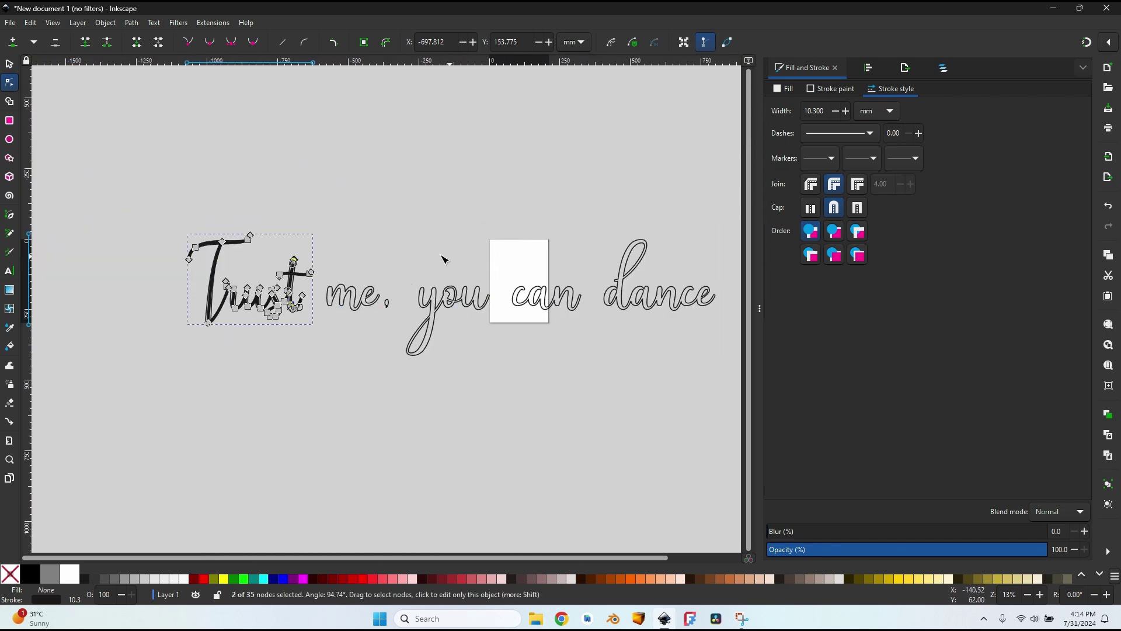
scroll(566, 292, down, 3)
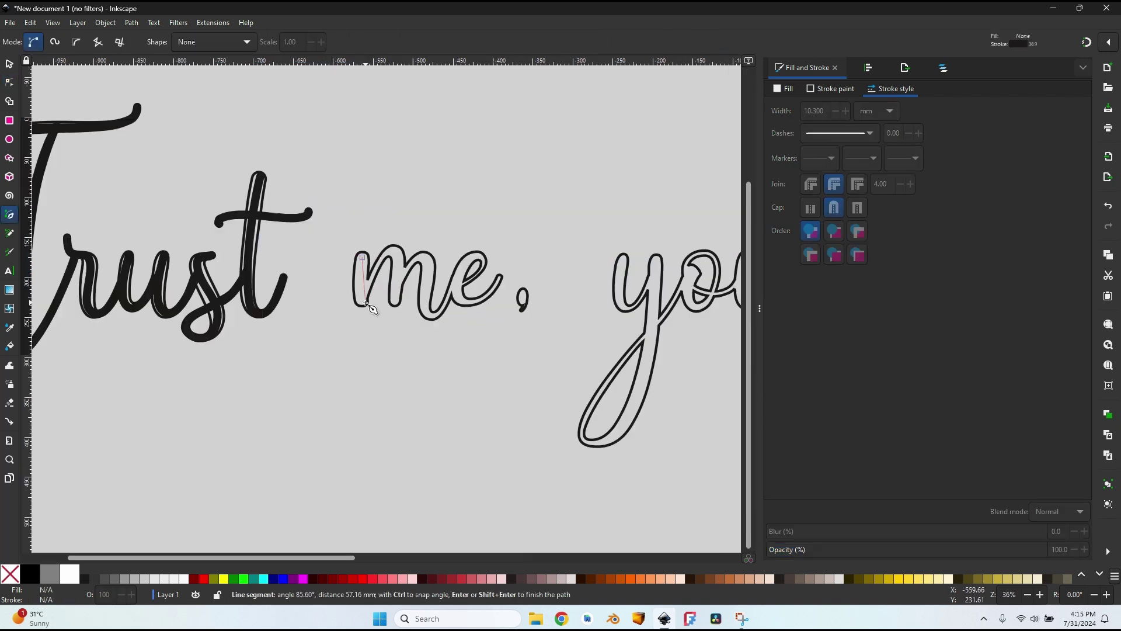
double_click(363, 302)
click(360, 292)
click(390, 251)
double_click(395, 302)
click(397, 277)
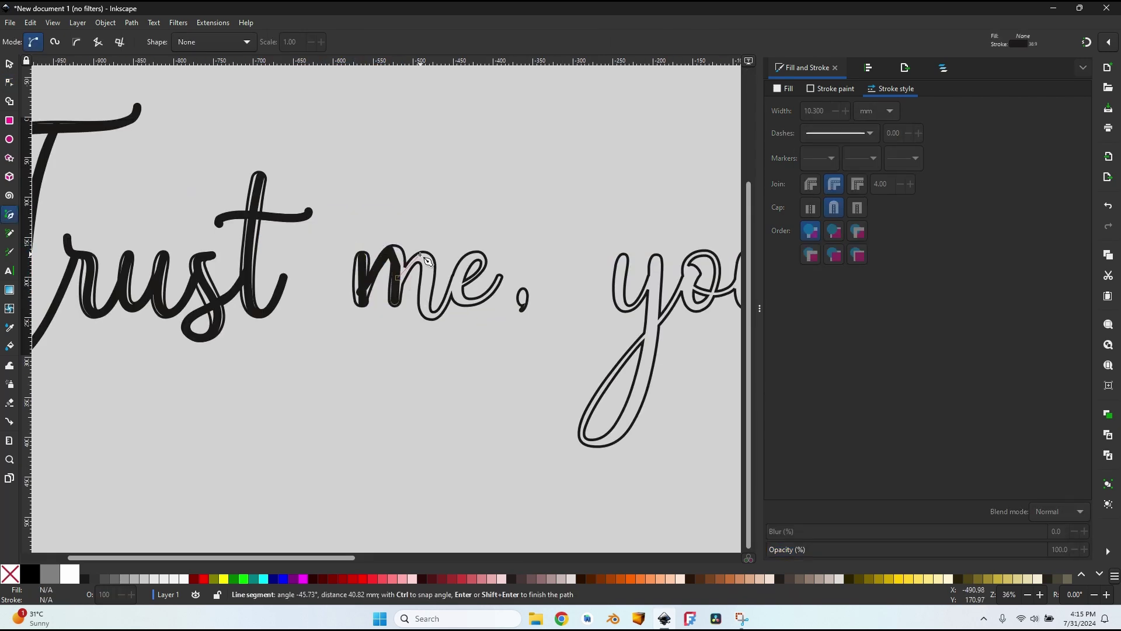
click(419, 259)
click(429, 268)
click(429, 313)
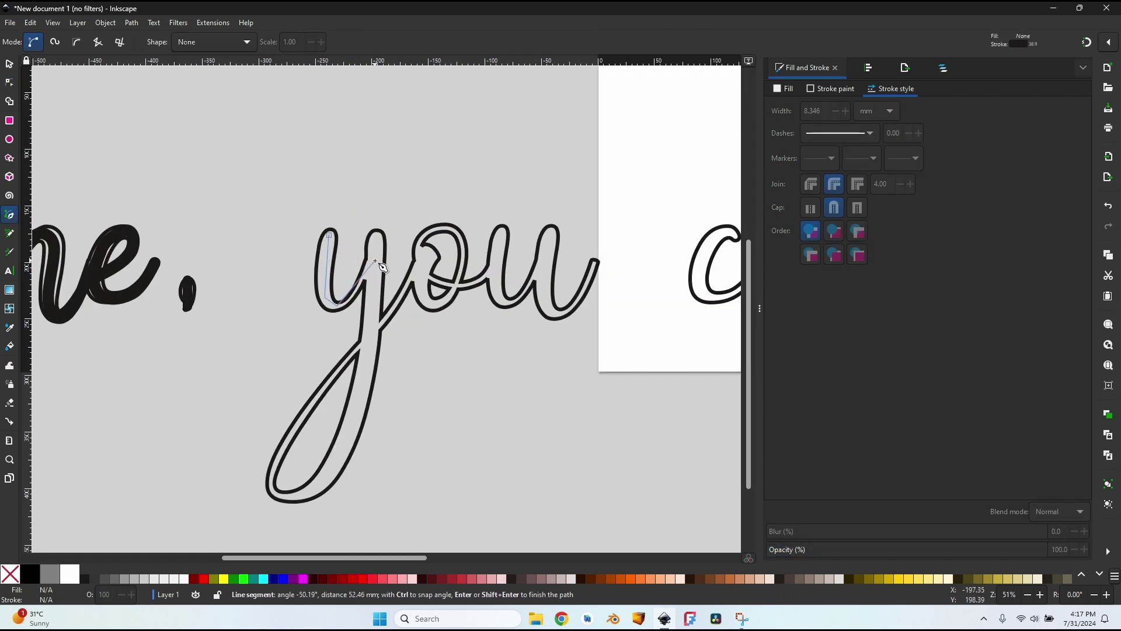
Trace the y's descender, its lower loop and the upstroke that joins the o, and finish that path at the o
click(316, 487)
click(274, 494)
click(274, 466)
click(349, 356)
click(389, 315)
double_click(422, 260)
Trace the o of "you" around its bowl and through its connecting stroke to the u
click(431, 249)
click(421, 289)
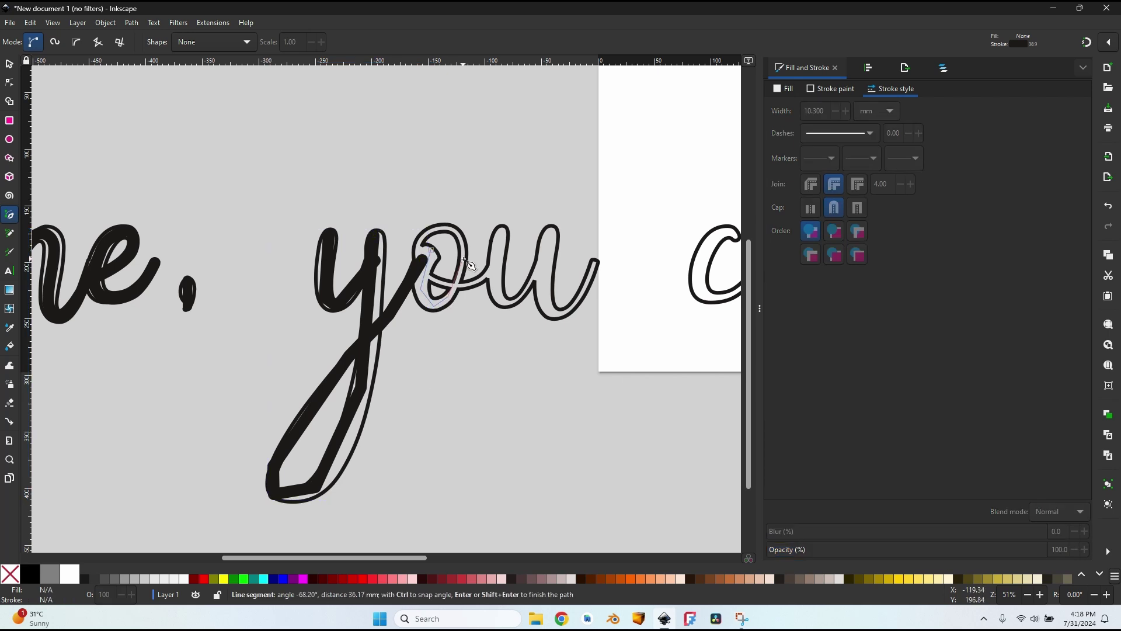
click(465, 286)
double_click(488, 268)
Trace both strokes of the u in "you", ending the path at the tip of its exit stroke
click(501, 232)
click(496, 296)
click(550, 231)
click(547, 309)
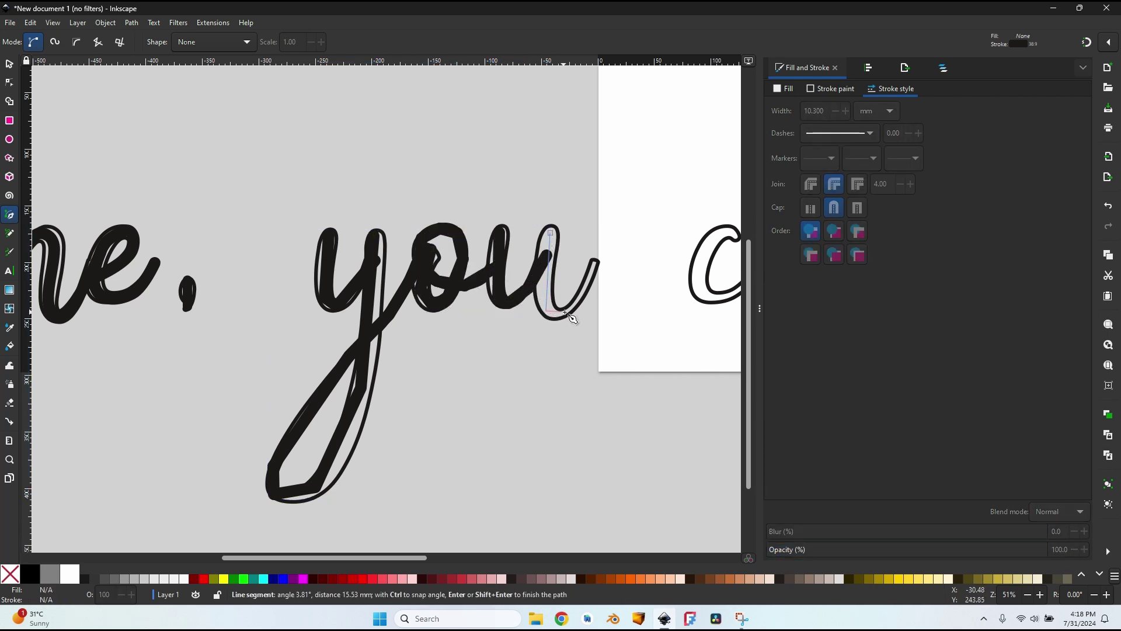
double_click(593, 264)
Trace the c of "can" along its centreline, ending where it meets the a
middle_drag(321, 300, 222, 284)
middle_drag(572, 230, 344, 284)
click(411, 273)
click(371, 320)
double_click(457, 280)
Trace the a of "can" as a bowl path and a separate downstroke that runs up to the n
click(487, 284)
click(444, 335)
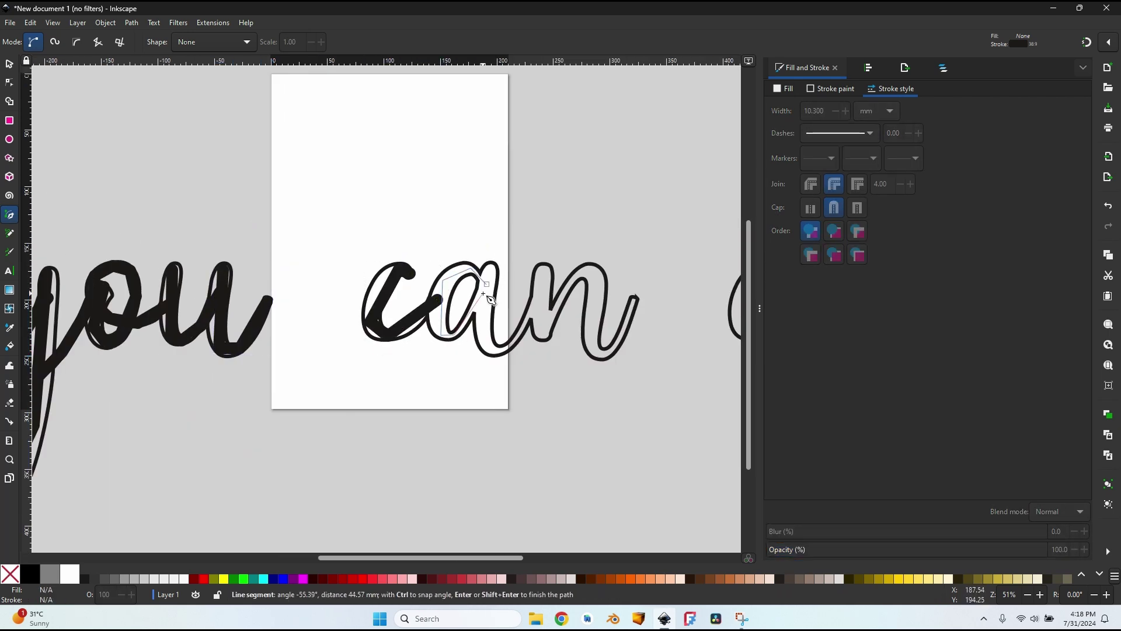
double_click(486, 292)
click(489, 270)
click(485, 345)
double_click(537, 297)
Trace the n of "can" from its first stem over the arch to the tip of its exit stroke
click(544, 271)
click(540, 331)
click(589, 275)
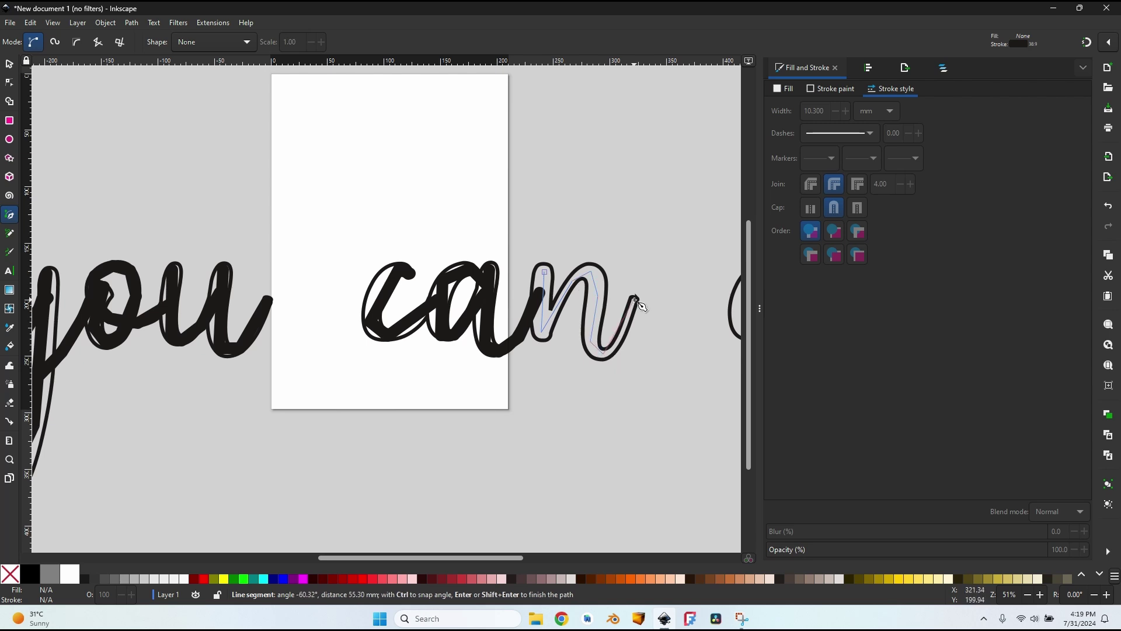
double_click(634, 299)
Trace the d of "dance" as a bowl path and a separate path for the looped ascender and downstroke reaching the a
middle_drag(642, 292, 242, 315)
click(387, 314)
click(369, 290)
click(341, 318)
click(346, 359)
double_click(395, 290)
click(374, 264)
double_click(449, 320)
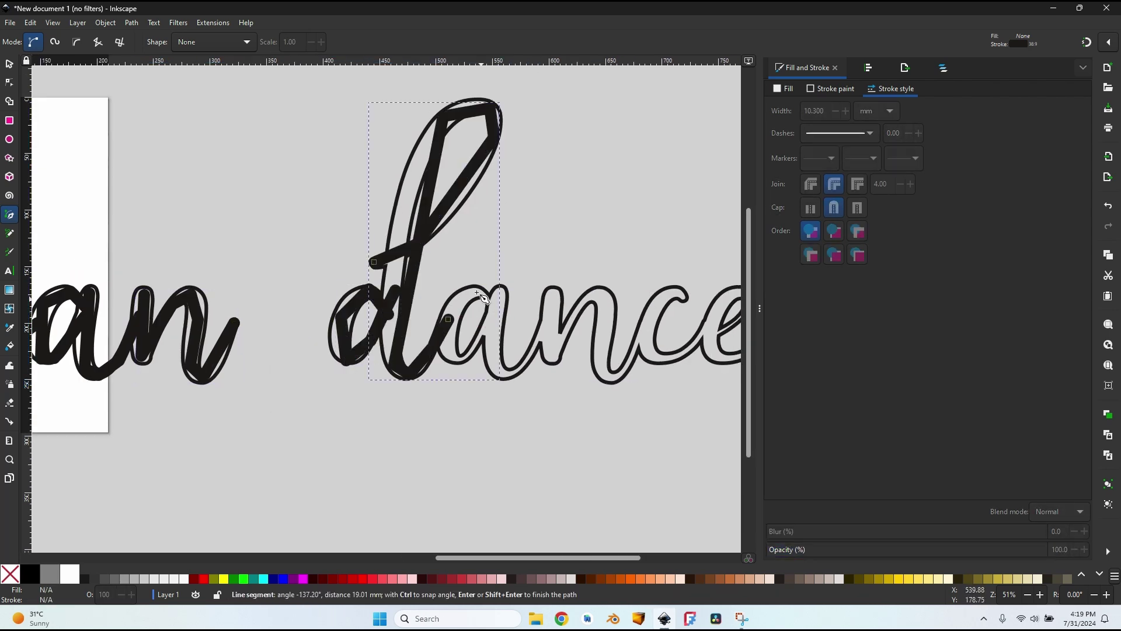
Trace the a of "dance" as a bowl path and a separate downstroke that joins the n
click(479, 290)
click(452, 306)
double_click(501, 291)
click(501, 291)
click(501, 372)
double_click(555, 313)
Trace the n of "dance" as a short first stem and a separate arch stroke ending at the c
click(551, 293)
double_click(551, 356)
click(552, 344)
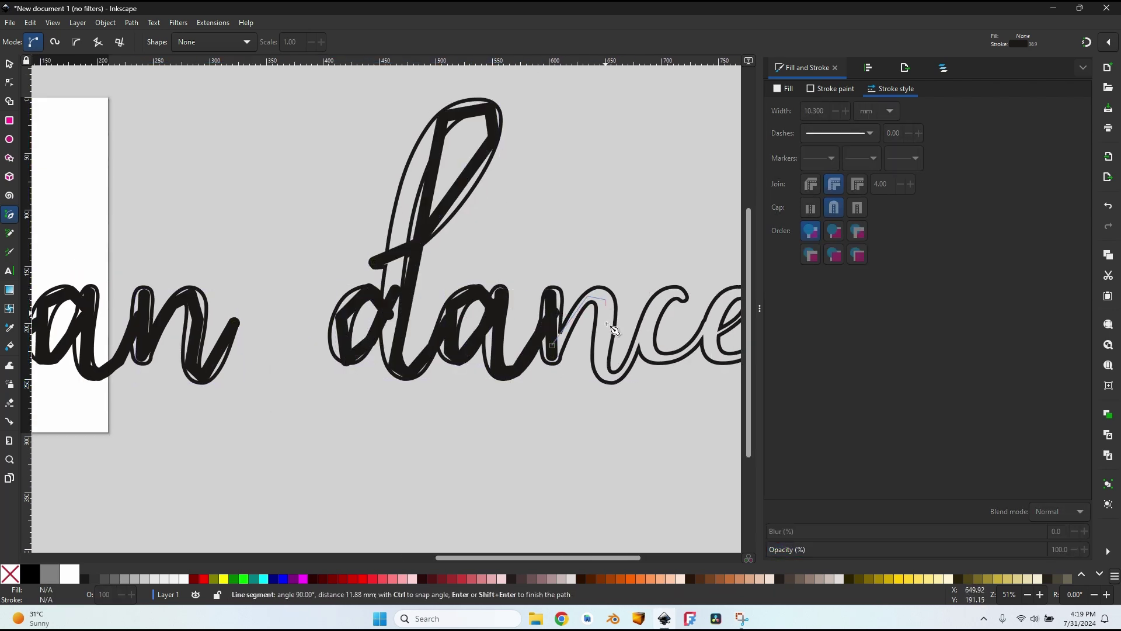
double_click(648, 320)
Trace the c and the e that finish the word "dance", each as its own path
click(679, 300)
click(681, 352)
double_click(706, 329)
middle_drag(713, 328, 446, 322)
click(449, 328)
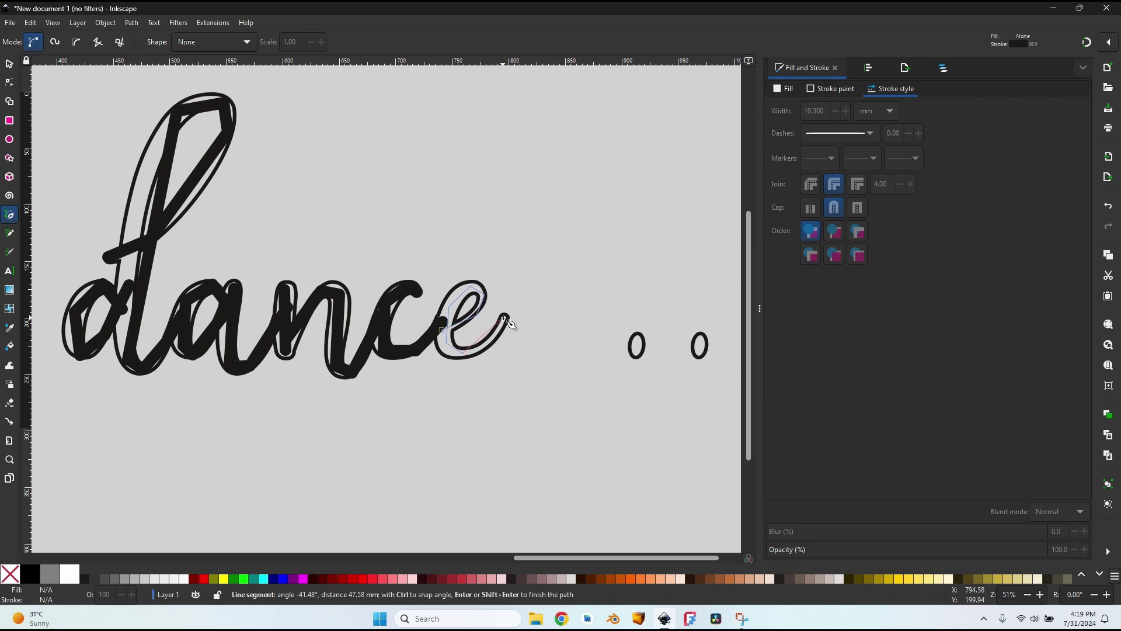
double_click(505, 317)
Draw three short horizontal strokes across the ellipsis dots after "dance", each as a separate path
middle_drag(610, 345, 376, 337)
click(367, 338)
click(395, 338)
key(Return)
click(441, 337)
click(488, 338)
key(Return)
click(503, 338)
click(555, 338)
key(Return)
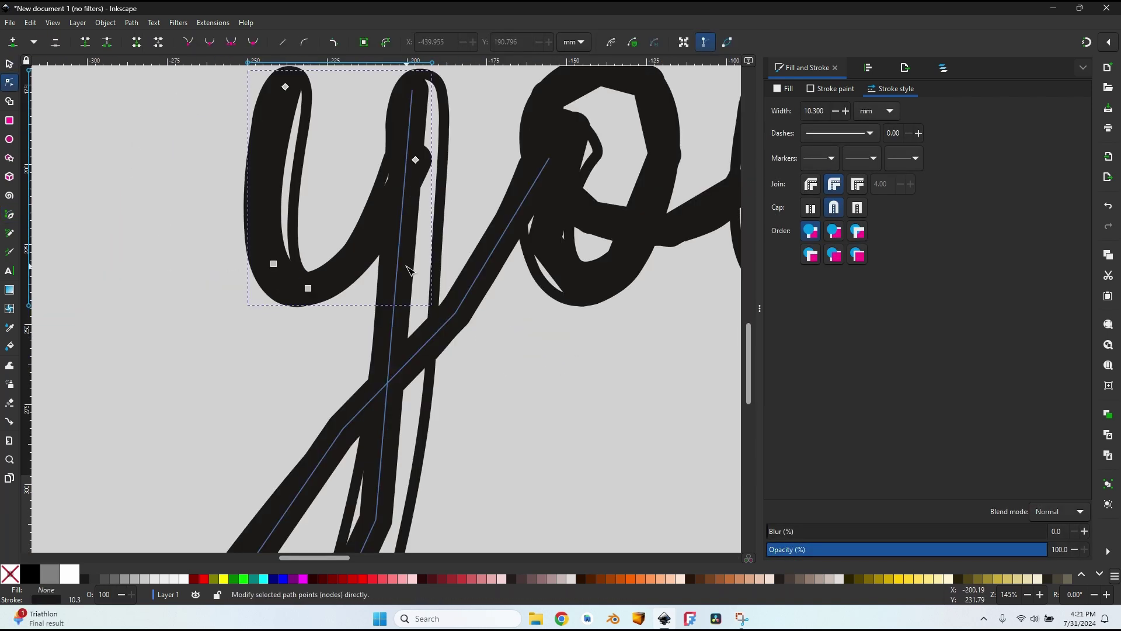
Convert the corner nodes along the y's descender, lower loop and connecting stroke into smooth nodes
ctrl+click(455, 173)
ctrl+click(344, 289)
ctrl+click(375, 379)
scroll(441, 383, down, 4)
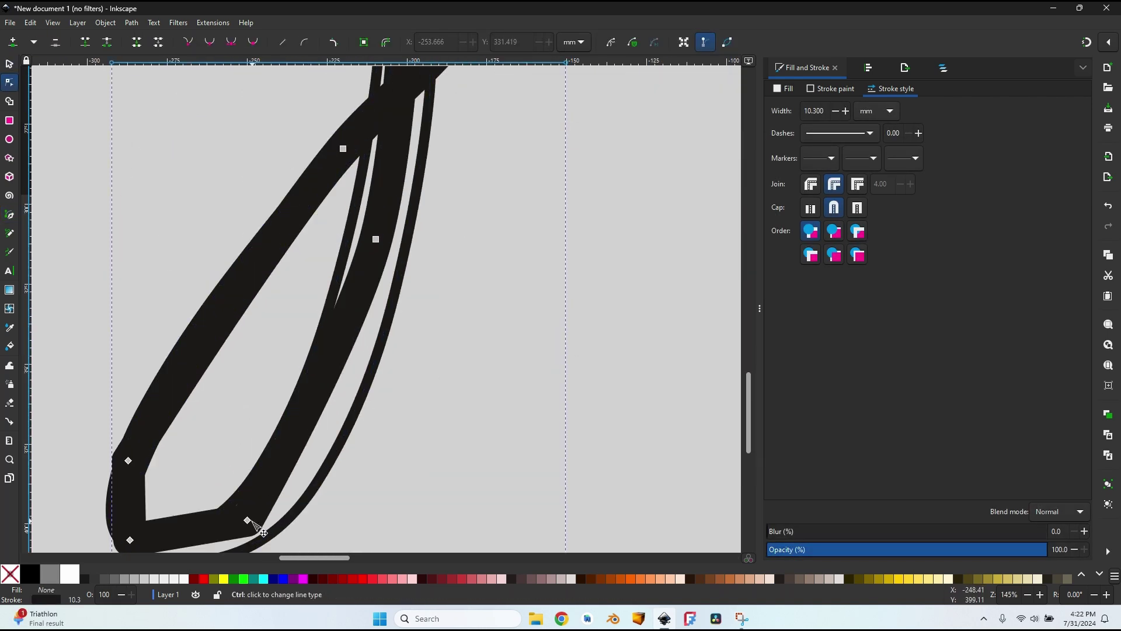
ctrl+click(248, 519)
ctrl+click(130, 540)
ctrl+click(129, 461)
Select the o path in "you" and smooth the corner nodes around its top, its right side and its base
ctrl+scroll(388, 350, down, 4)
ctrl+scroll(441, 228, up, 3)
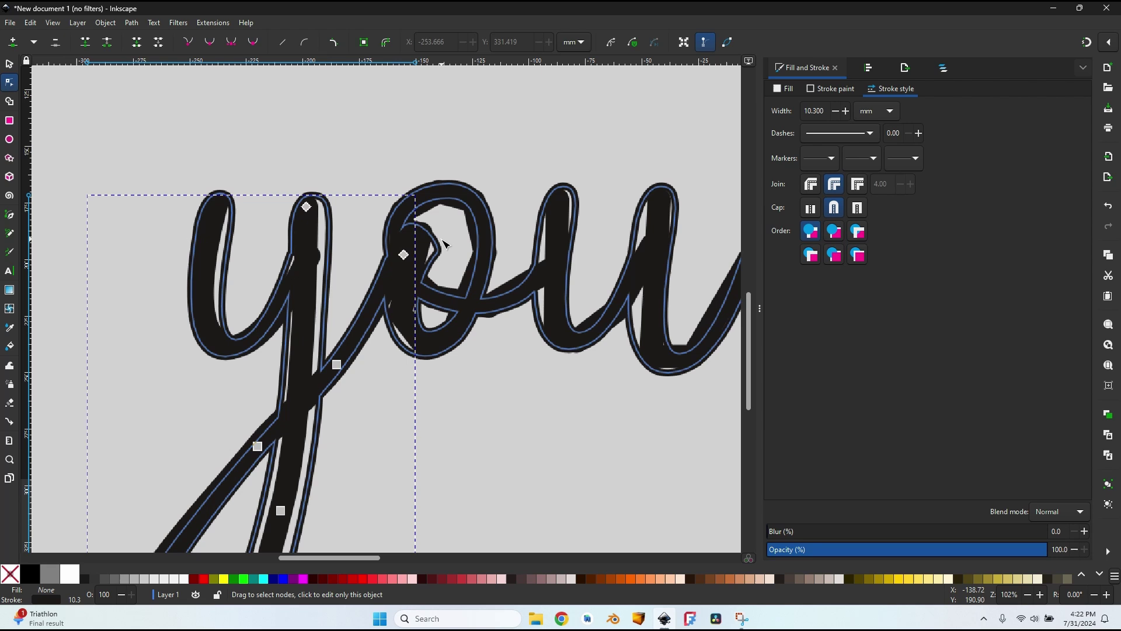
click(413, 236)
ctrl+click(474, 200)
ctrl+click(439, 191)
ctrl+click(402, 211)
ctrl+click(485, 252)
ctrl+scroll(459, 330, up, 1)
ctrl+click(453, 327)
ctrl+click(414, 355)
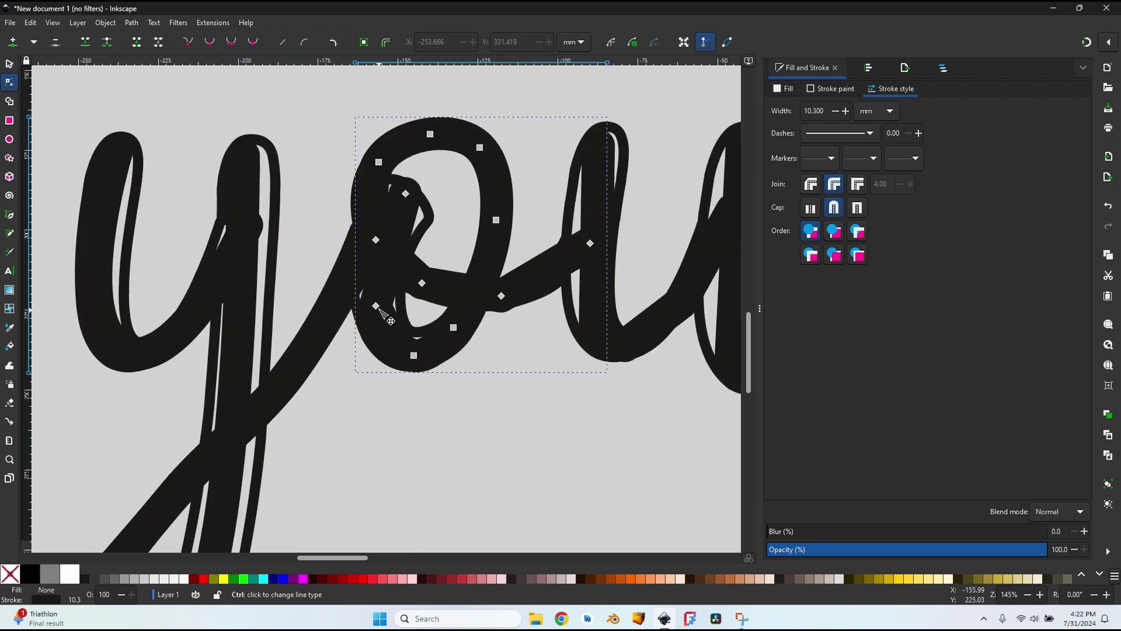
Smooth the o's lower-left node and its crossing-stroke nodes, and shift the end node of its inner curl slightly
ctrl+click(376, 305)
key(ctrl+z)
drag(412, 204, 406, 199)
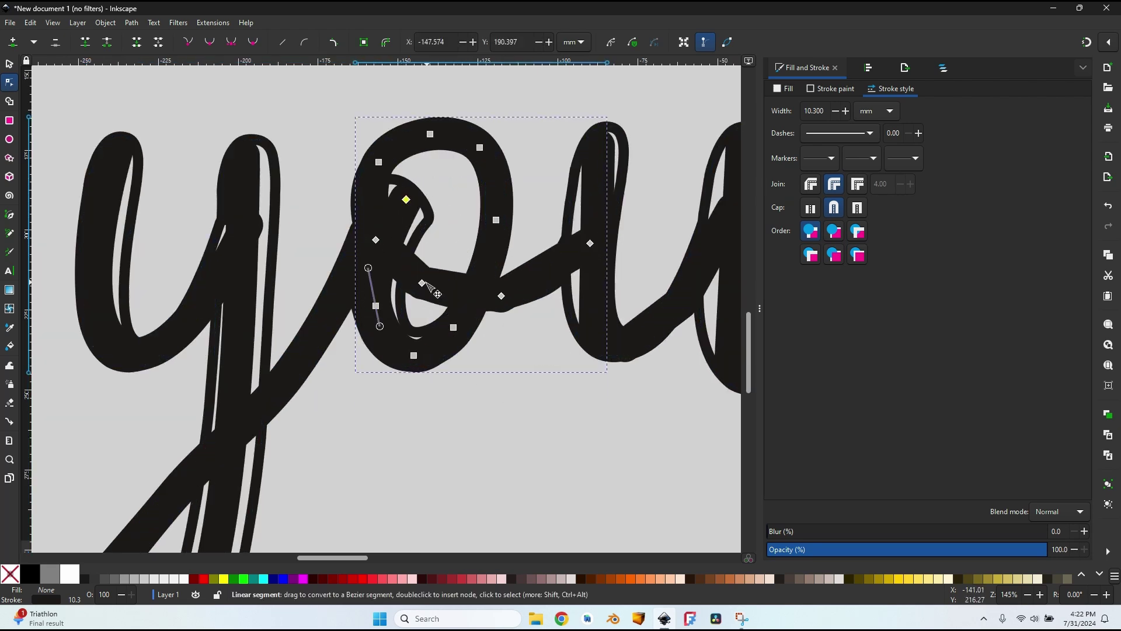
ctrl+click(422, 282)
ctrl+click(501, 295)
drag(369, 251, 501, 295)
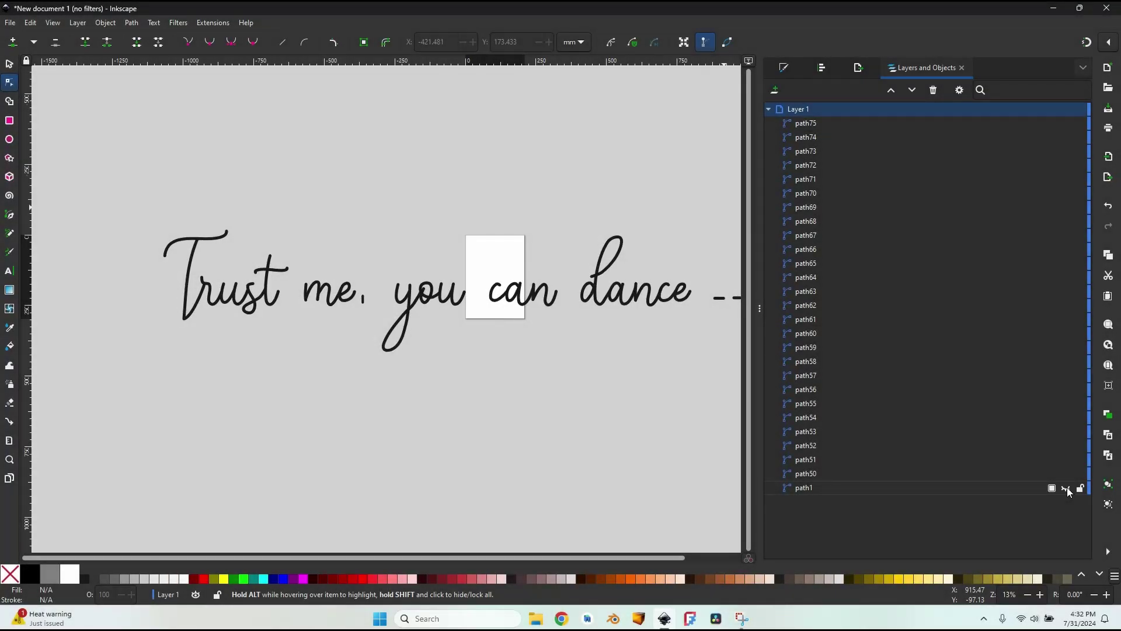
Hide the original outline path1 and move the three ellipsis dashes closer to the end of "dance"
click(1065, 488)
middle_drag(630, 316, 477, 313)
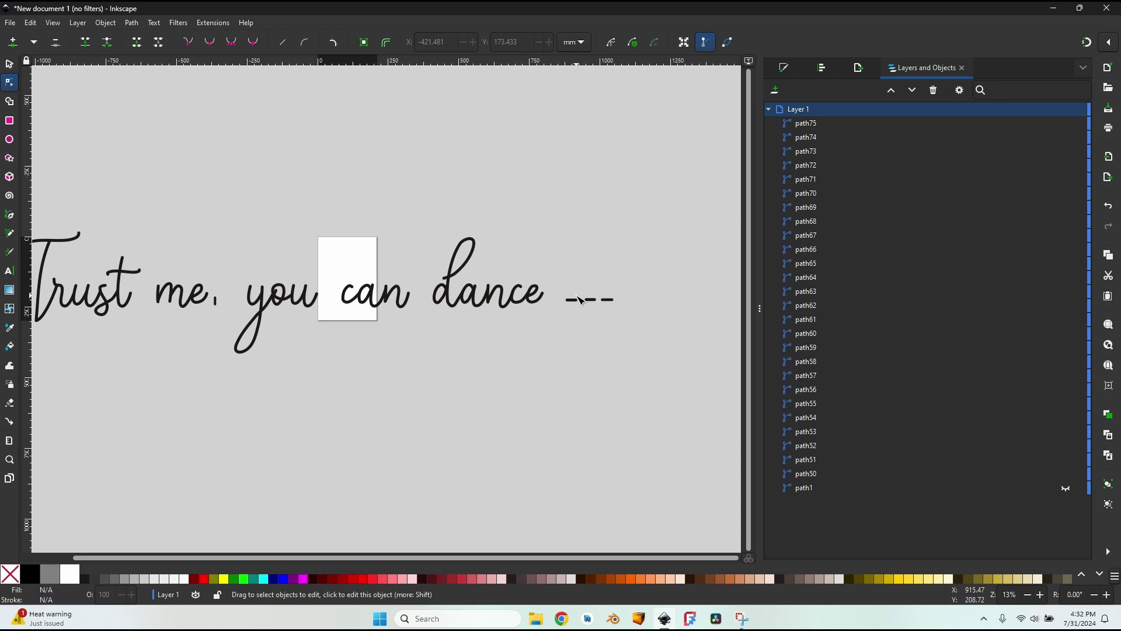
ctrl+scroll(580, 301, up, 3)
key(s)
drag(562, 296, 549, 295)
drag(470, 258, 641, 325)
drag(502, 295, 456, 307)
Set the width of the first and second ellipsis dashes to 30 mm
click(456, 307)
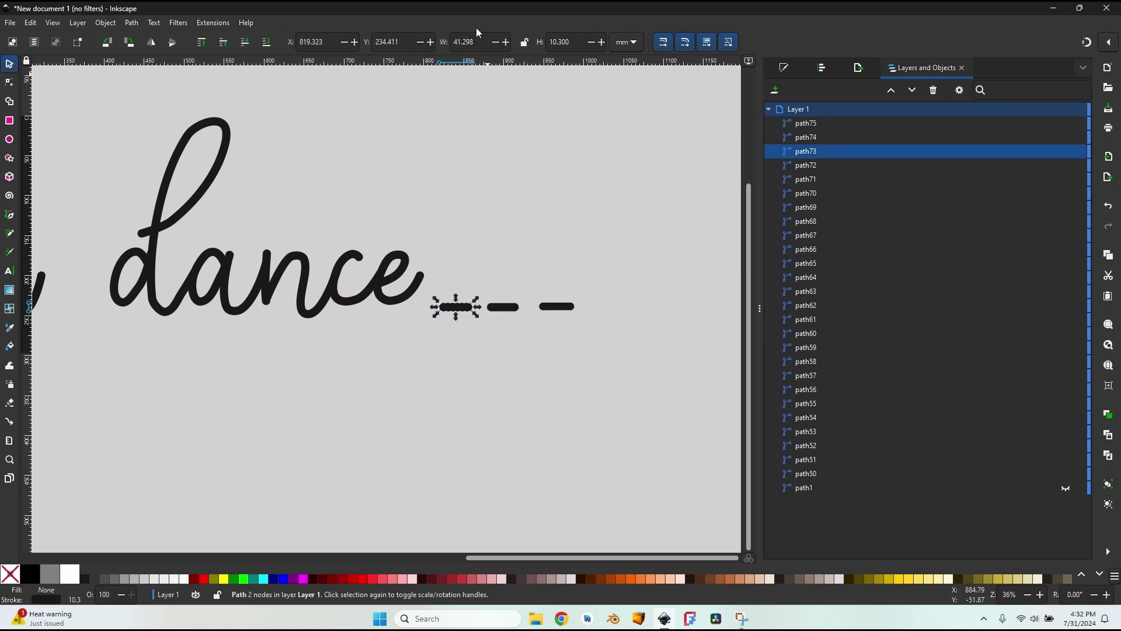
click(461, 42)
text(30)
key(Return)
click(504, 308)
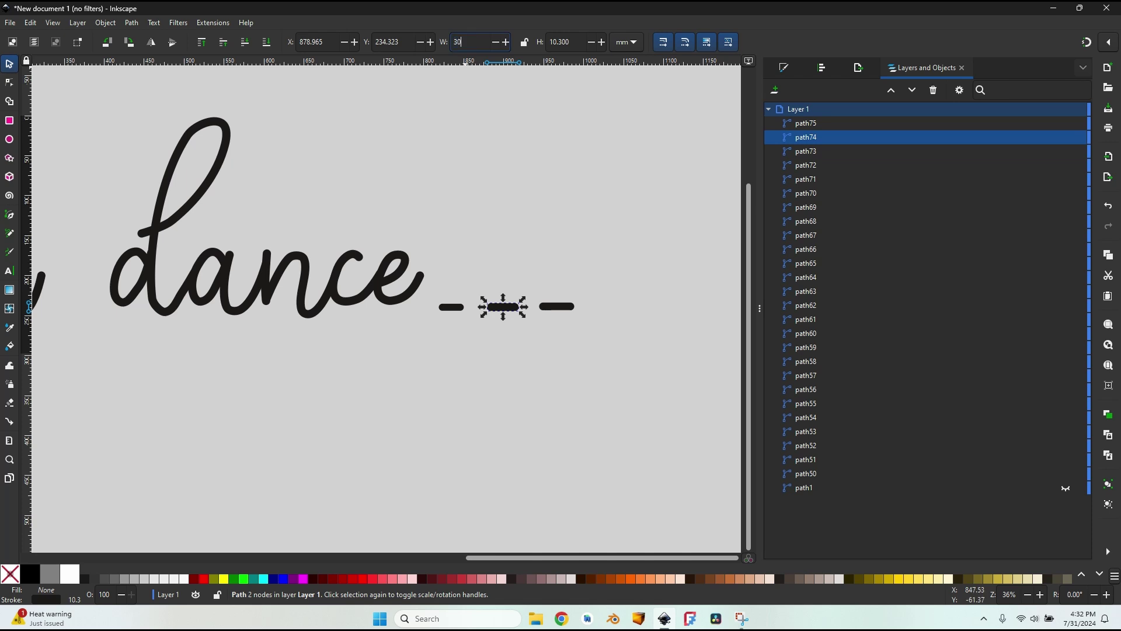
Set the third dash's width to 30 mm and move it closer to the second to even out the spacing
click(564, 306)
click(467, 42)
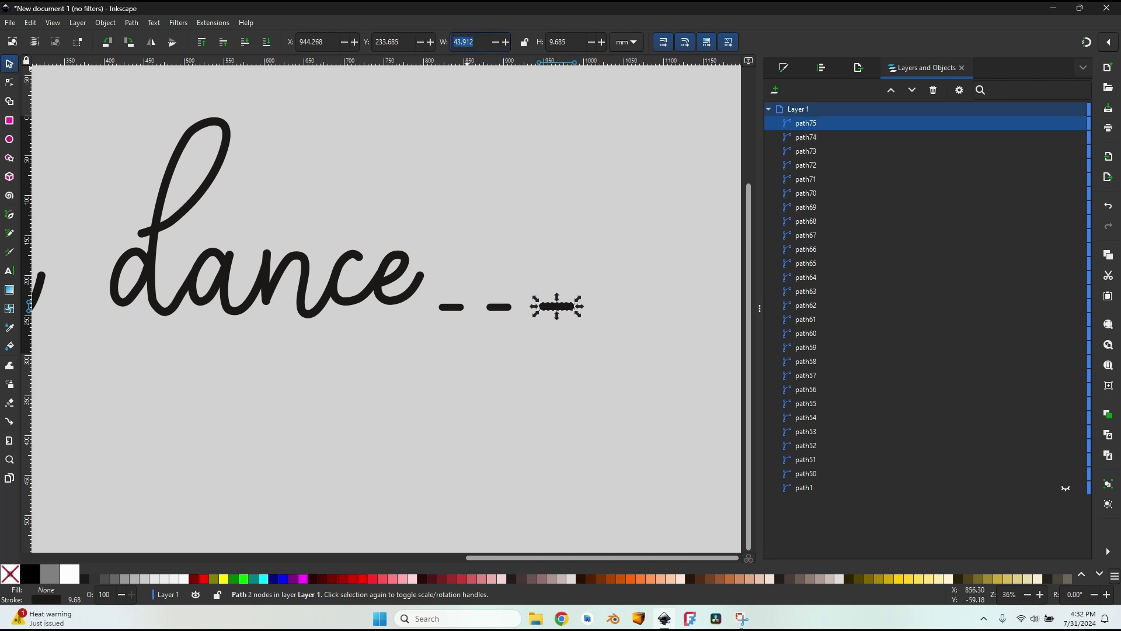
text(30)
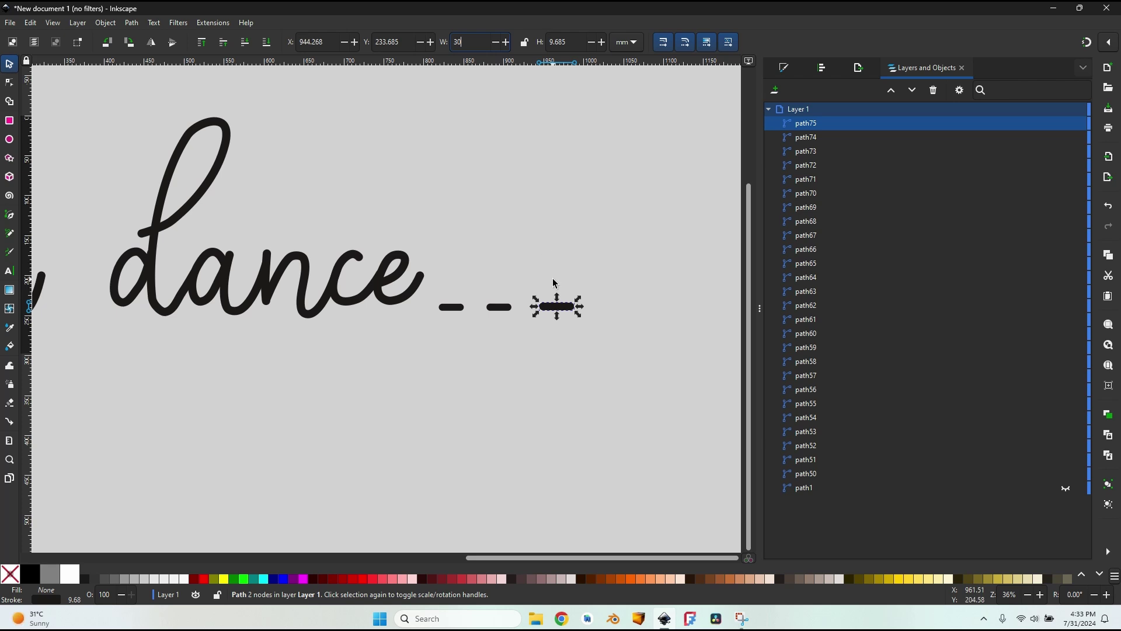
key(Return)
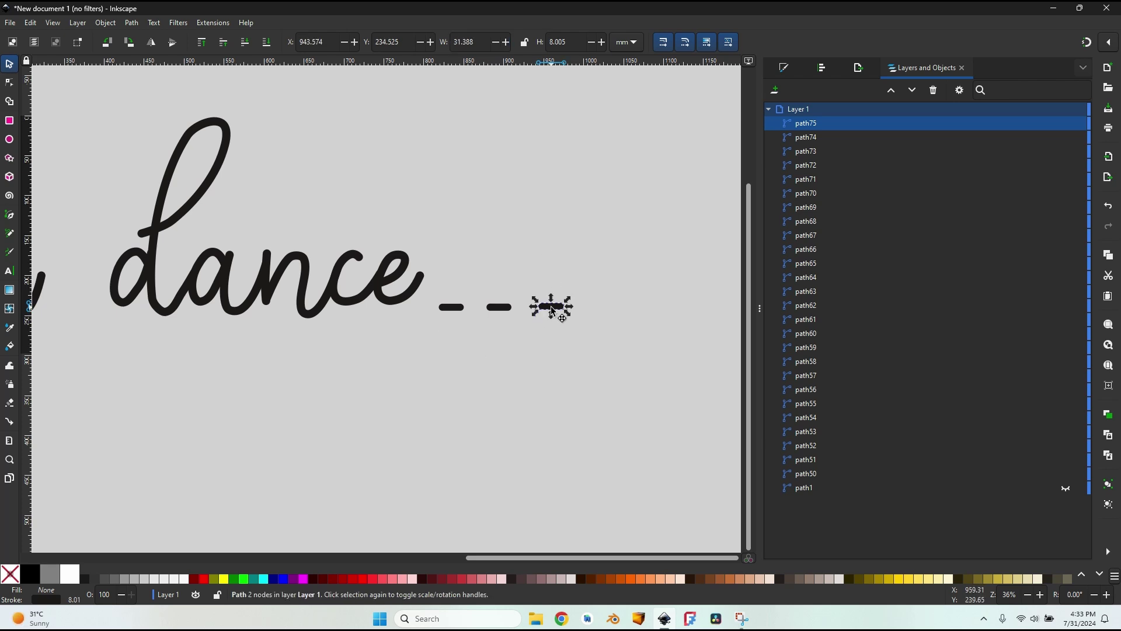
drag(553, 313, 542, 313)
Set the stroke width of the first and second ellipsis dashes to 10.3 mm
click(457, 309)
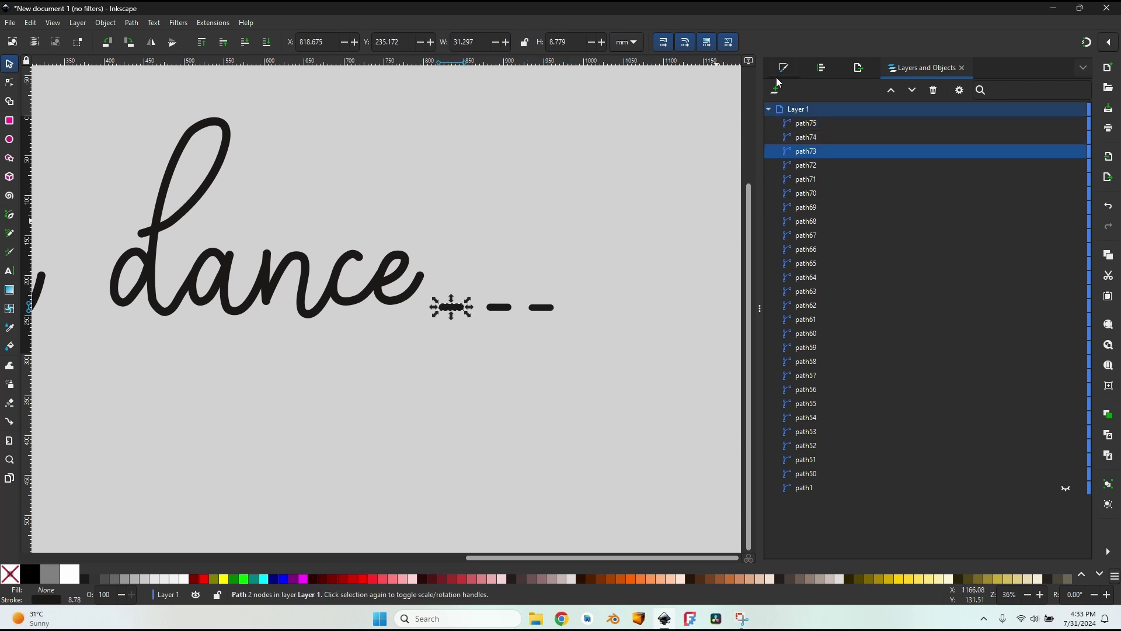
click(783, 70)
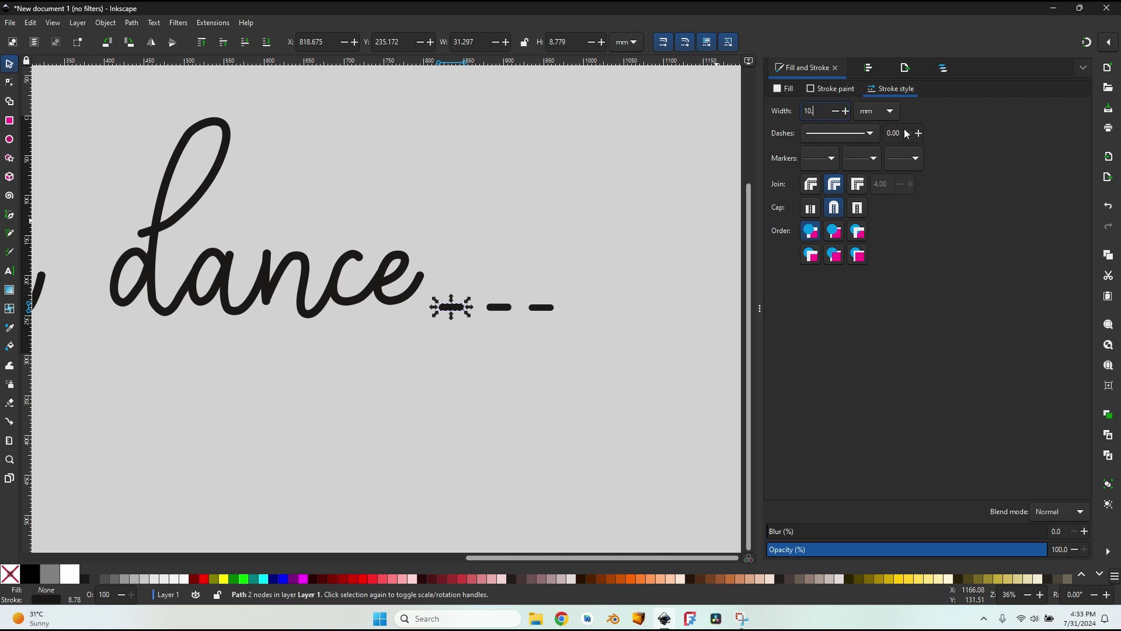
key(Return)
click(506, 307)
double_click(814, 111)
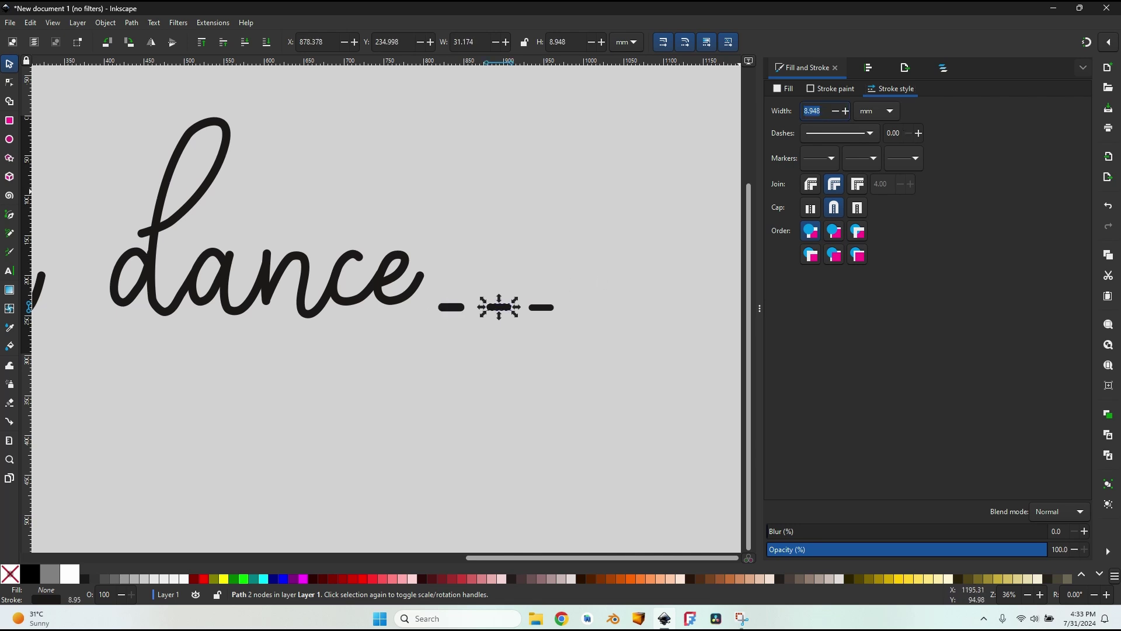
text(10.3)
key(Return)
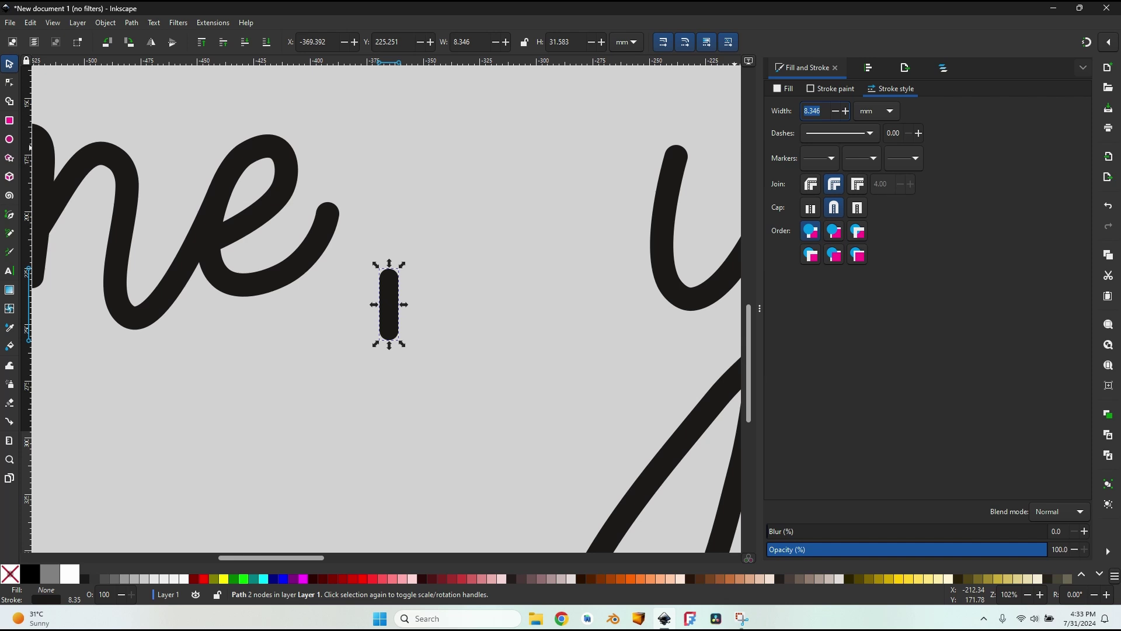
Set the comma's stroke width to 10.3 mm and deselect it
text(10.3)
key(Return)
click(522, 214)
ctrl+scroll(521, 213, down, 5)
middle_drag(532, 216, 295, 297)
click(262, 311)
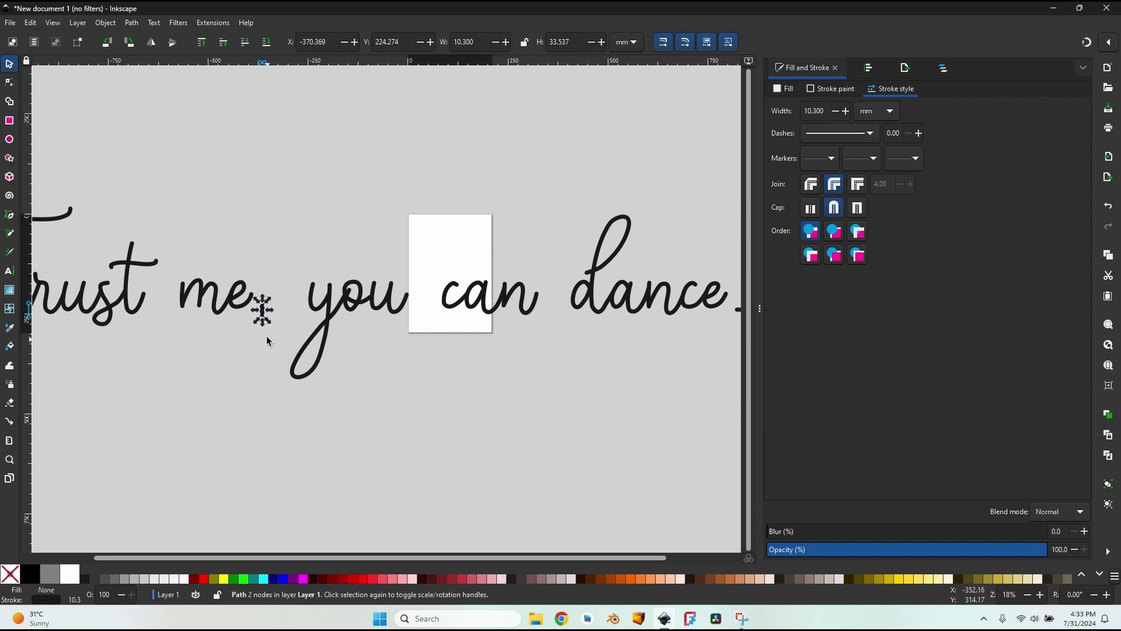
click(346, 225)
ctrl+scroll(263, 310, up, 4)
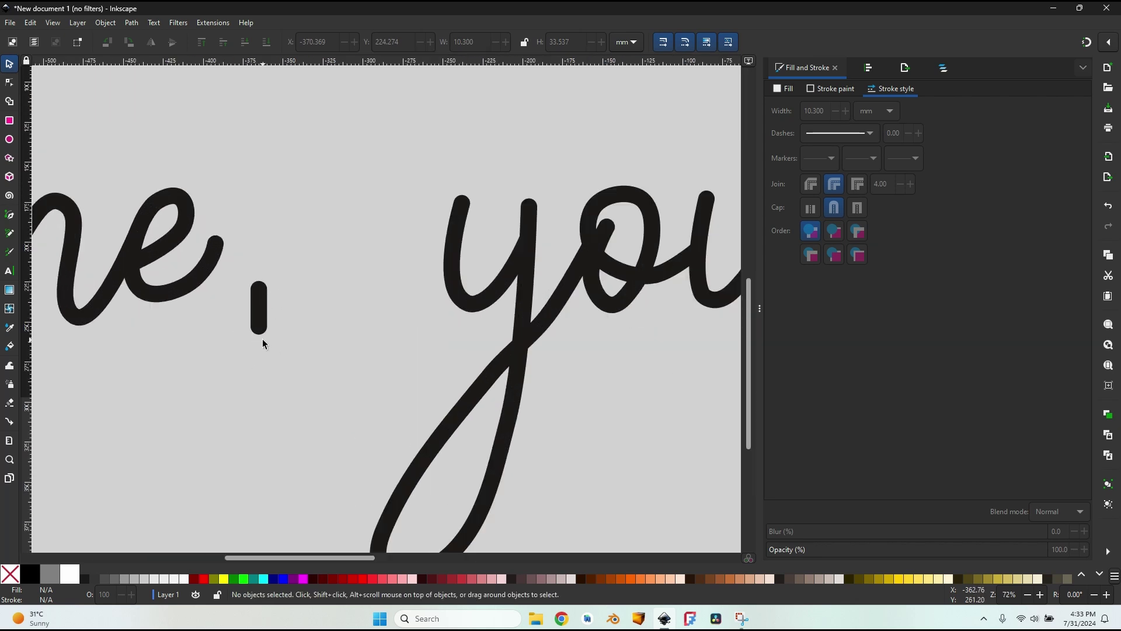
ctrl+scroll(262, 338, down, 7)
ctrl+scroll(556, 268, up, 2)
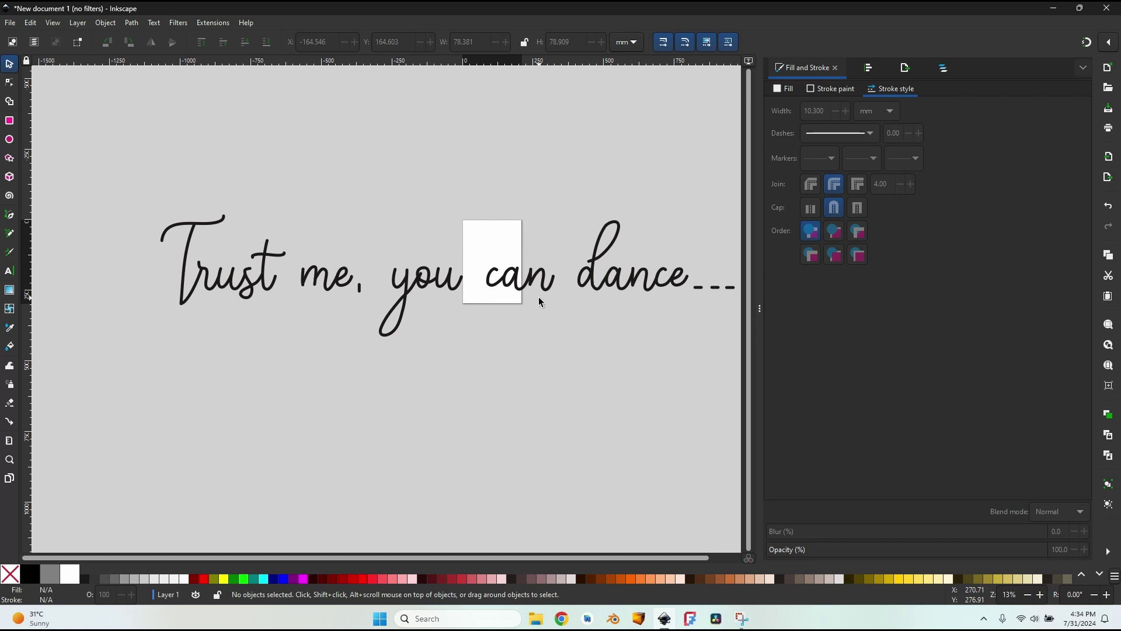
Select all the traced strokes of the lettering and combine them into one path
drag(77, 132, 744, 361)
click(131, 22)
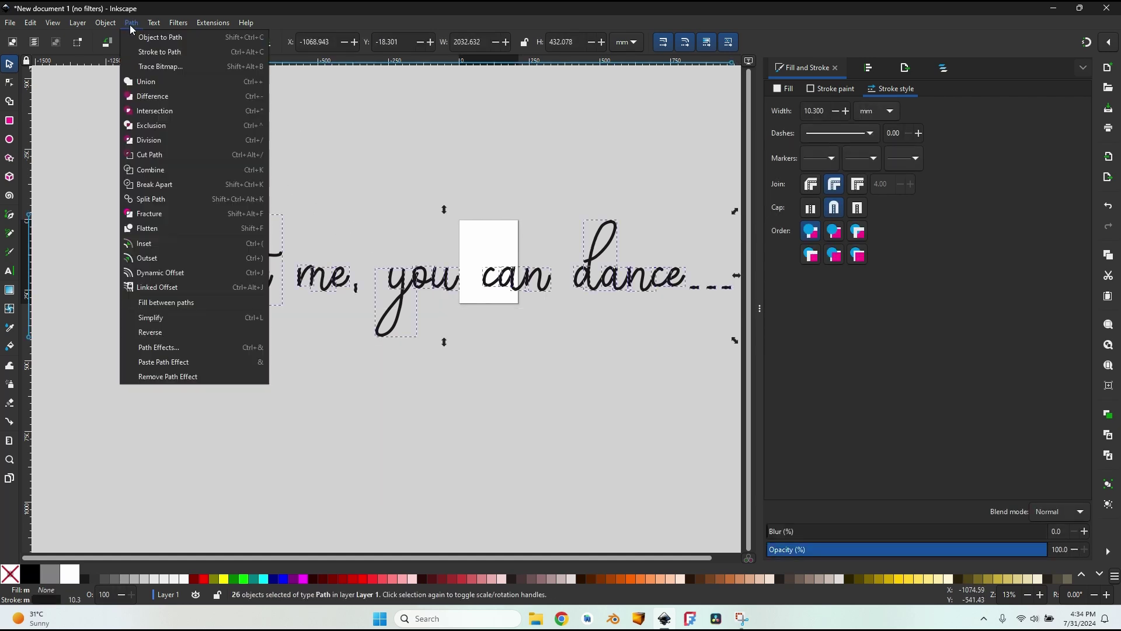
click(182, 174)
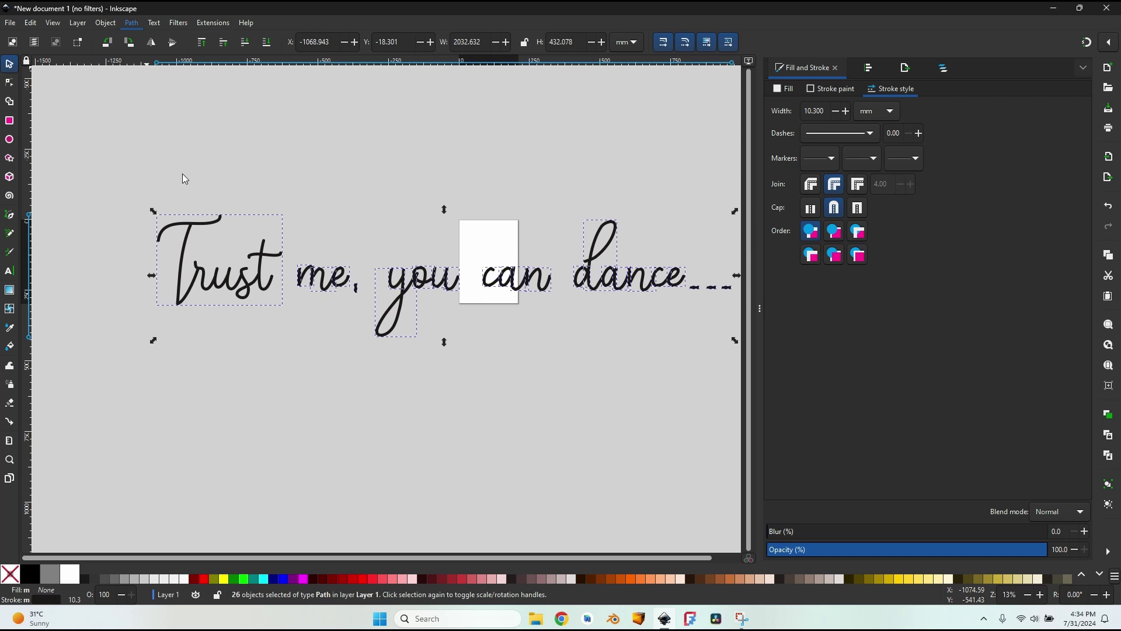
click(144, 194)
click(203, 270)
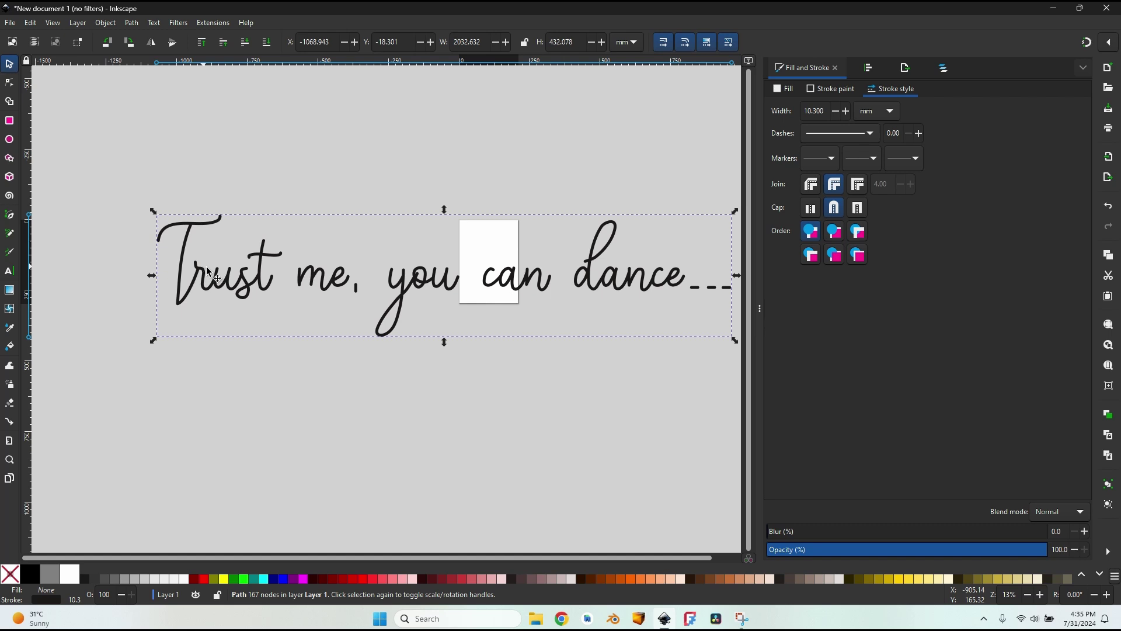
Examine the combined path's centreline in node editing around the word "you"
ctrl+scroll(405, 288, up, 5)
key(n)
click(367, 220)
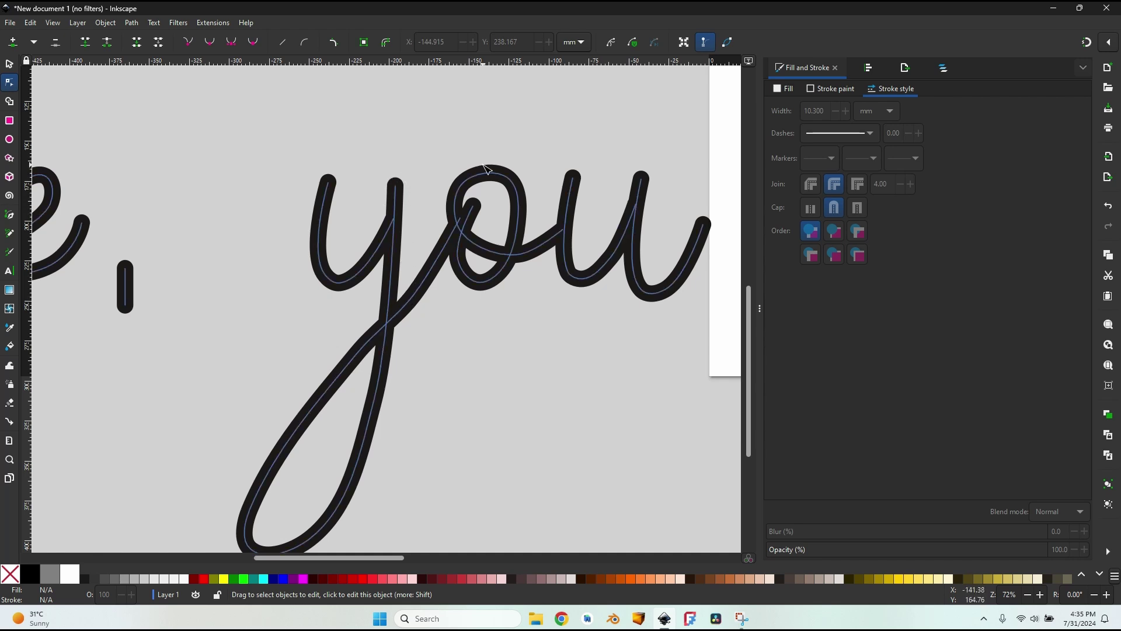
Convert the combined lettering path's stroke to an outline path and inspect its nodes around the final "t" of "Trust"
ctrl+scroll(444, 315, down, 7)
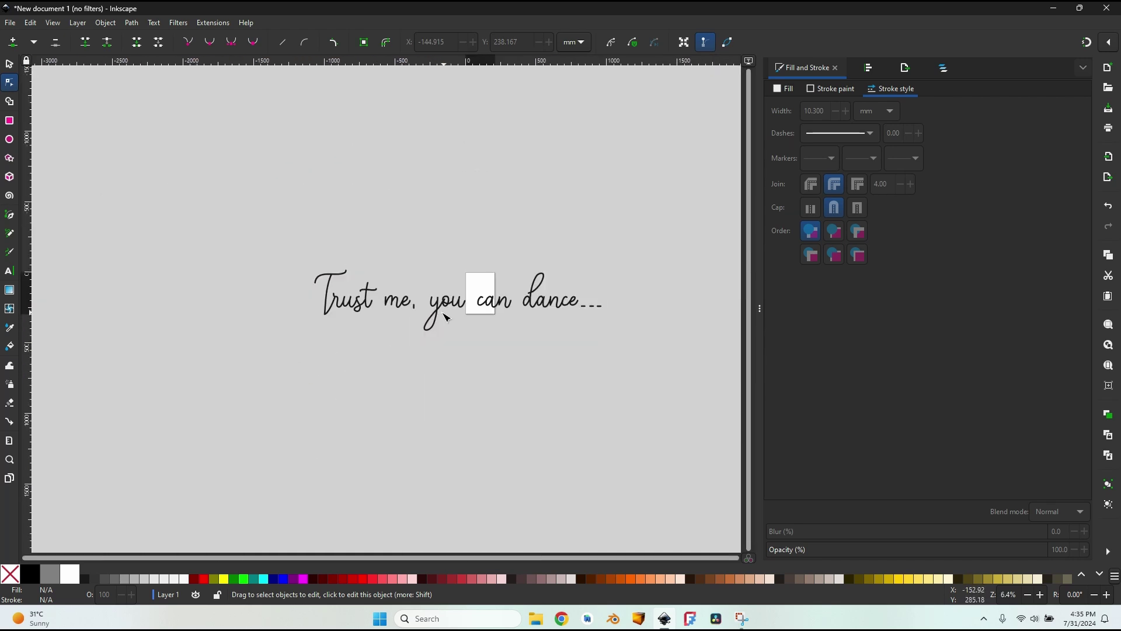
ctrl+scroll(386, 300, up, 2)
ctrl+scroll(384, 296, down, 1)
key(s)
click(344, 300)
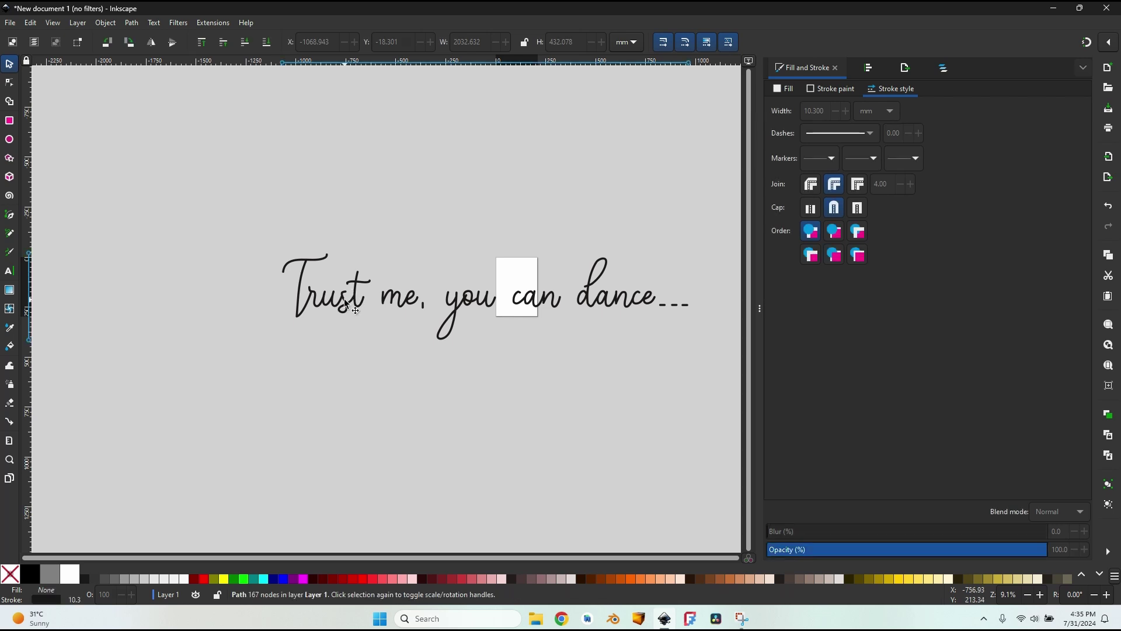
click(132, 23)
click(163, 52)
ctrl+scroll(356, 310, up, 5)
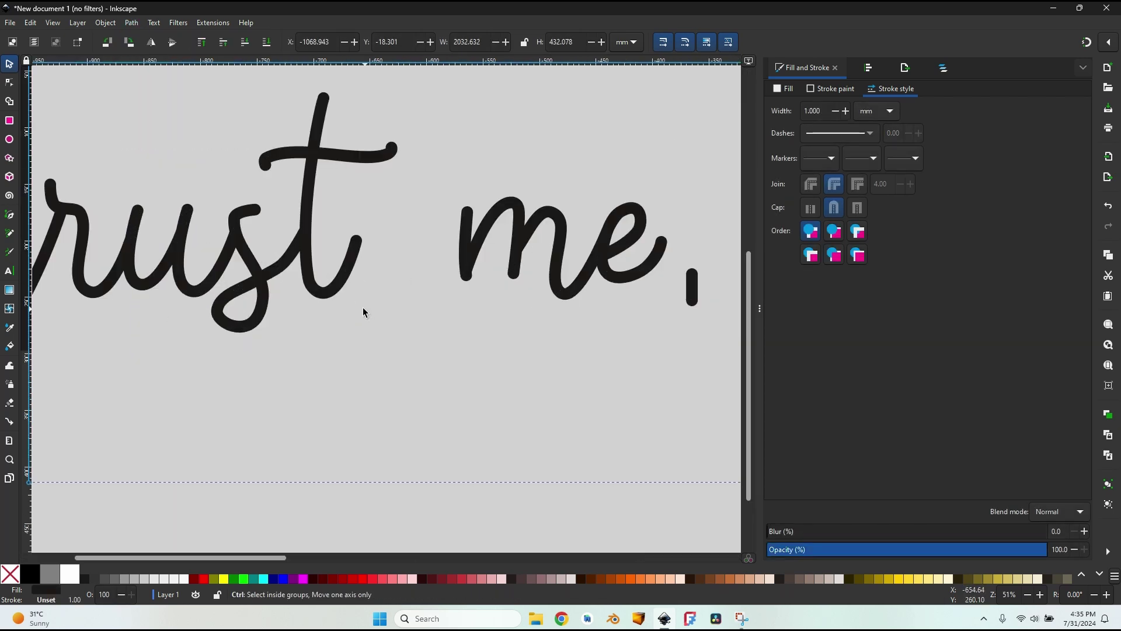
click(10, 83)
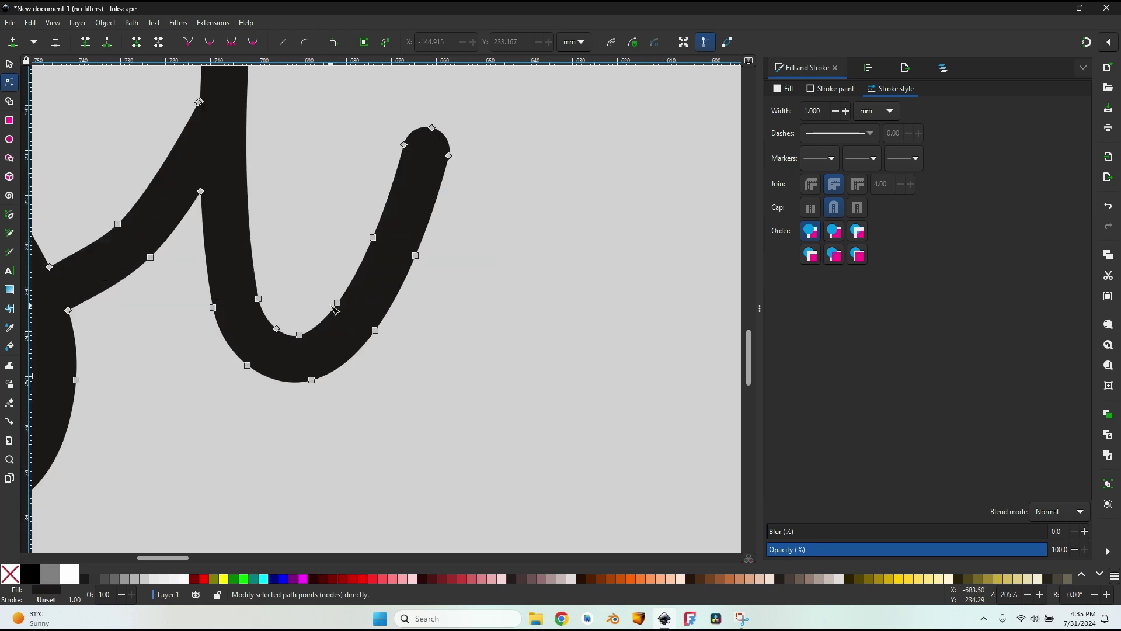
ctrl+scroll(329, 293, up, 4)
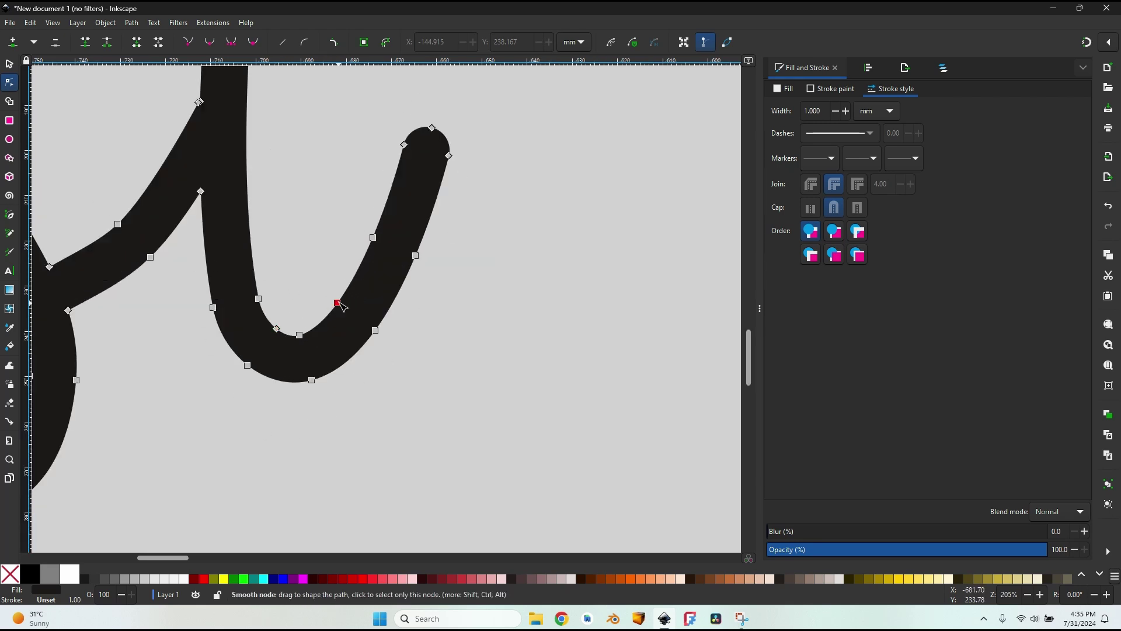
click(451, 344)
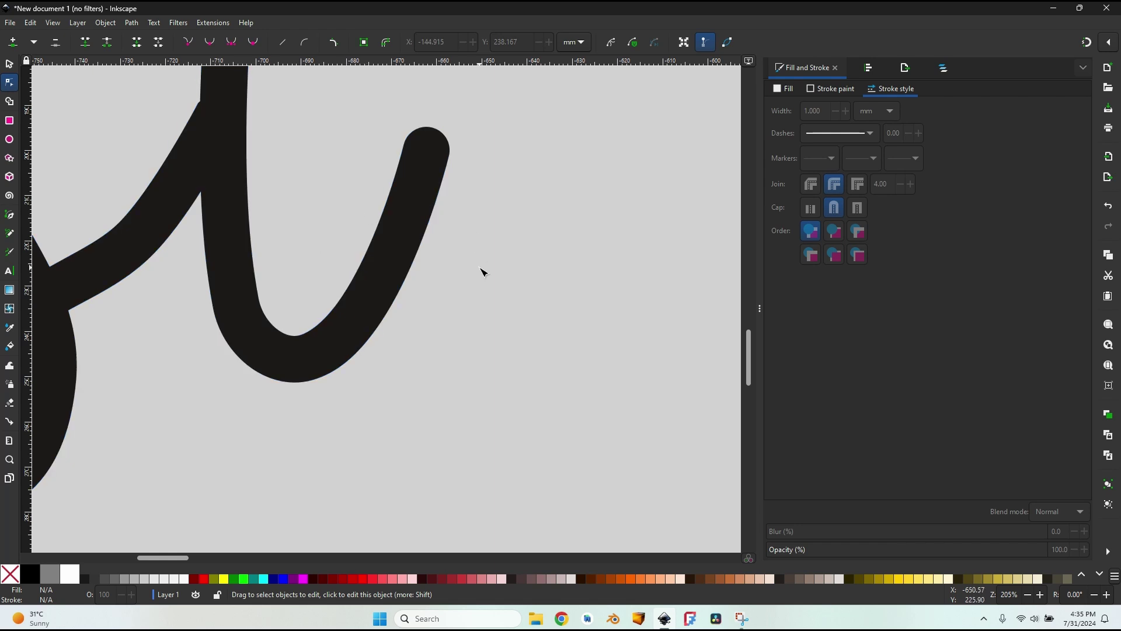
Export only the selected lettering path to the Desktop as an Inkscape SVG named "trust me correct text"
ctrl+scroll(342, 322, down, 9)
key(s)
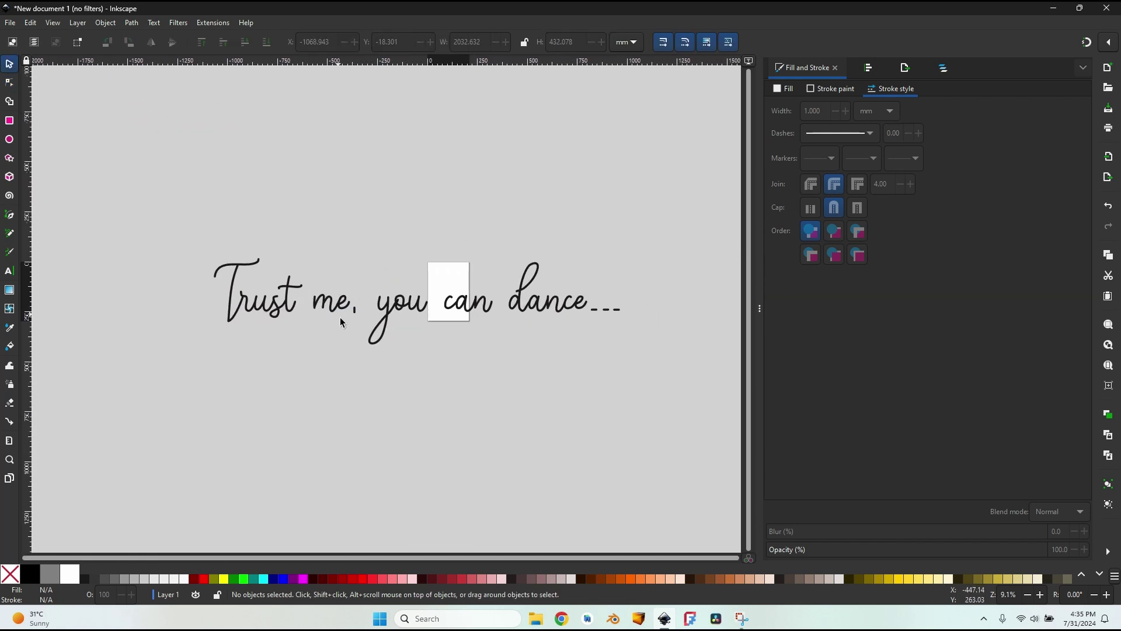
click(336, 309)
click(905, 67)
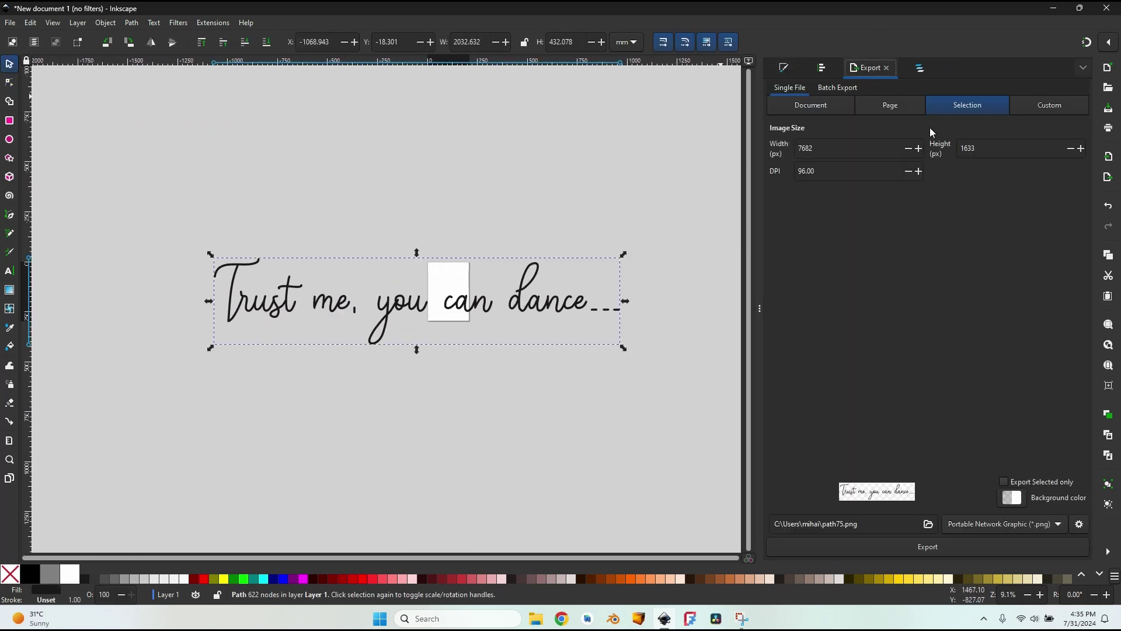
click(12, 24)
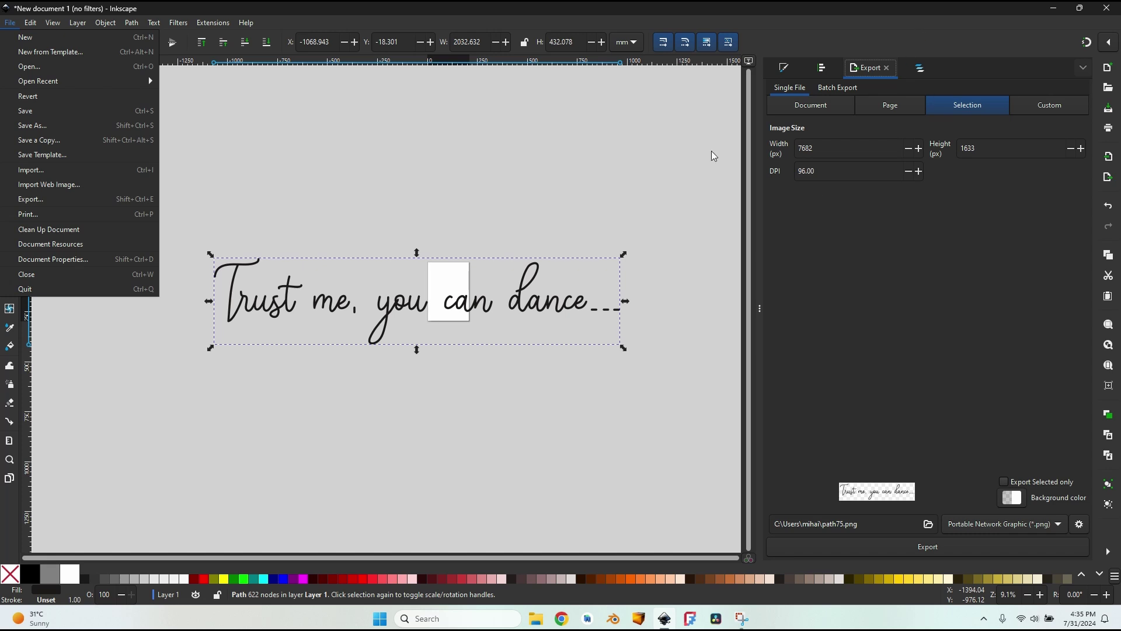
click(78, 199)
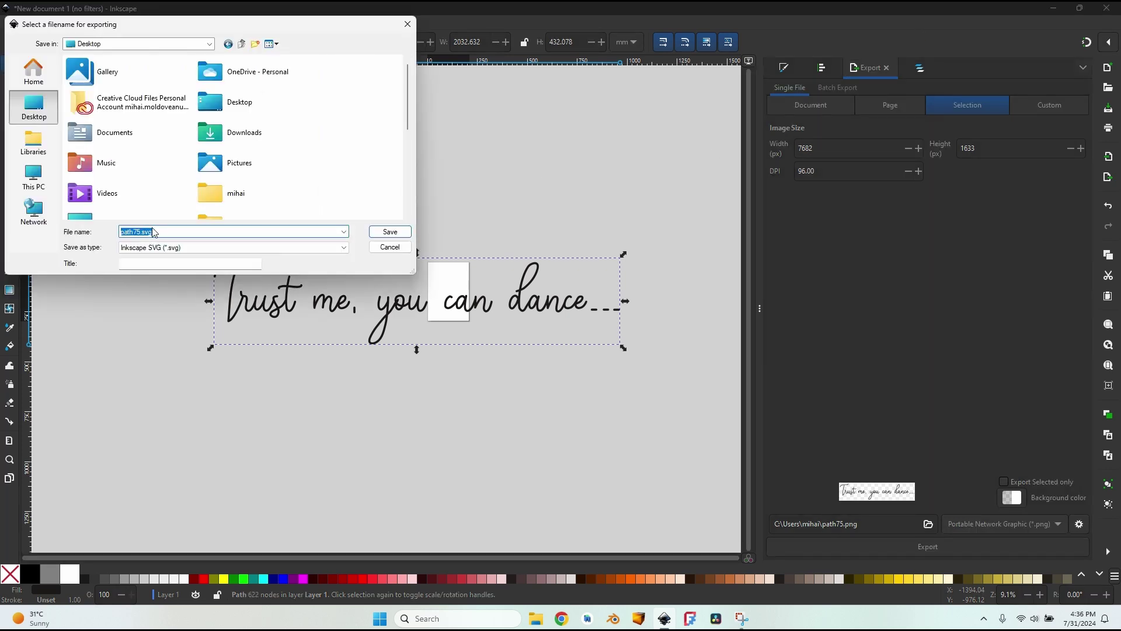
drag(144, 232, 97, 243)
text(trust me correct text)
key(Return)
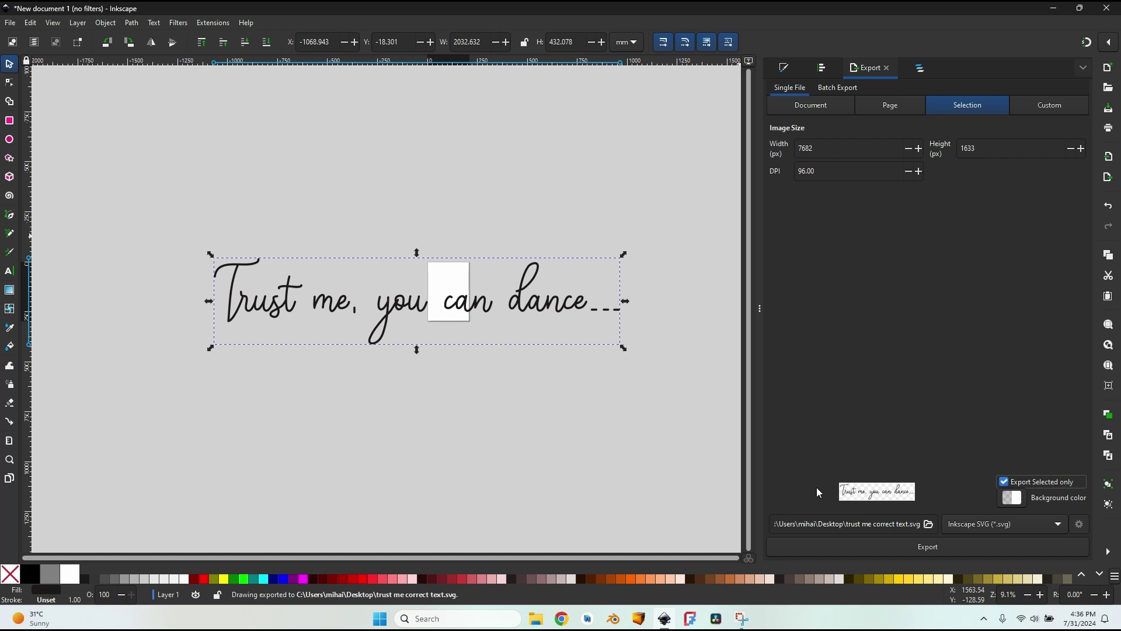
click(911, 546)
click(623, 359)
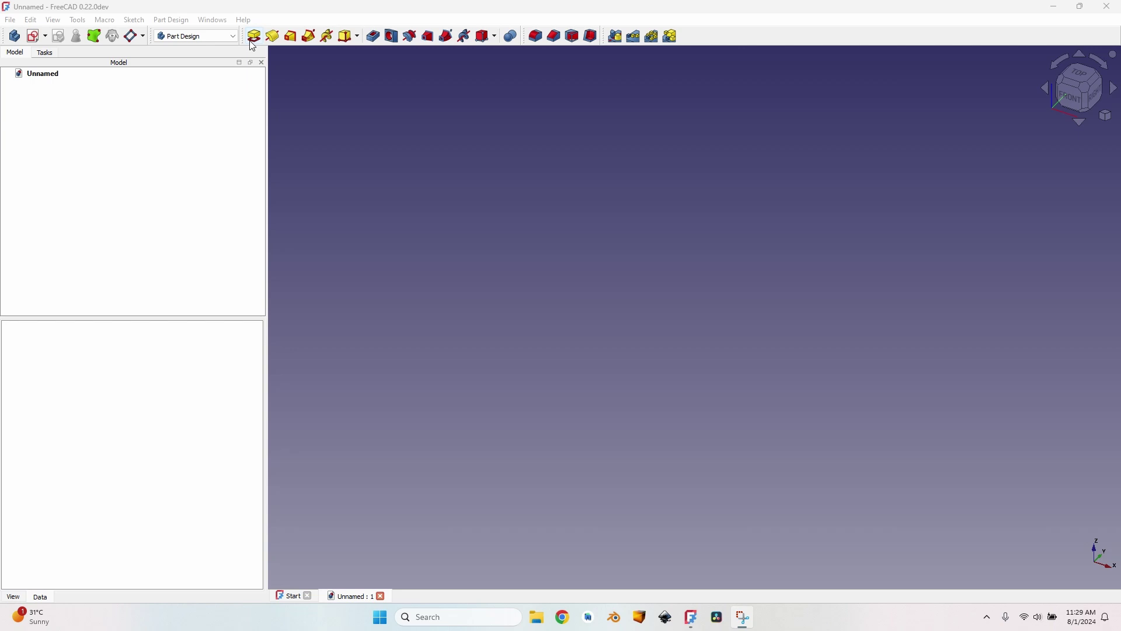
In FreeCAD, sketch a rectangle 2100 mm wide and 500 mm high on the XY-plane with one corner at the origin
click(33, 38)
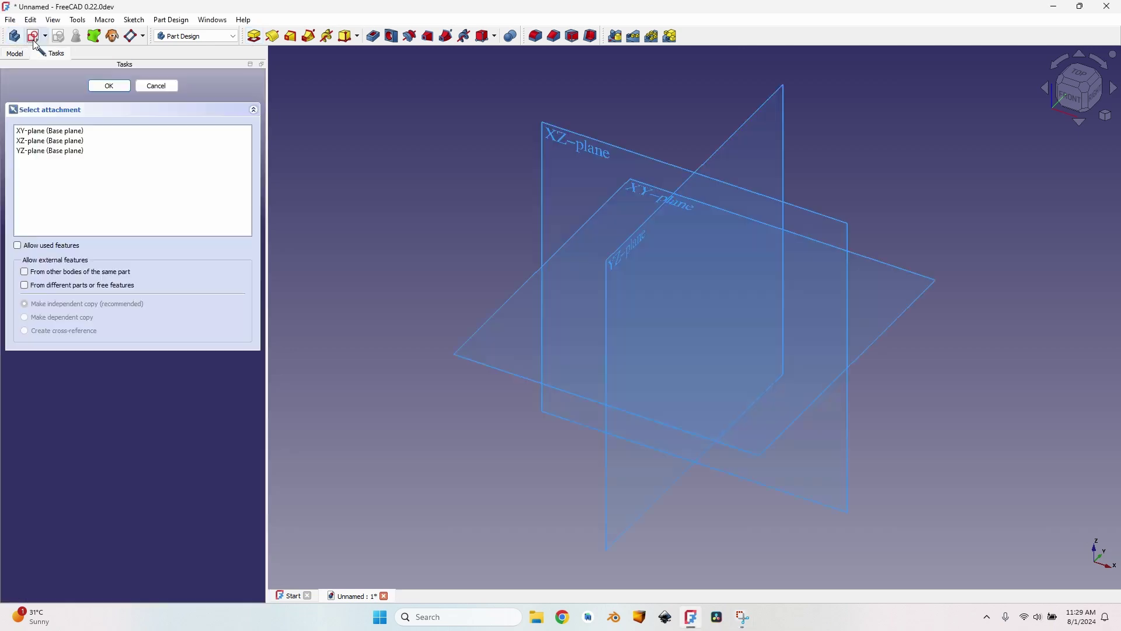
click(552, 326)
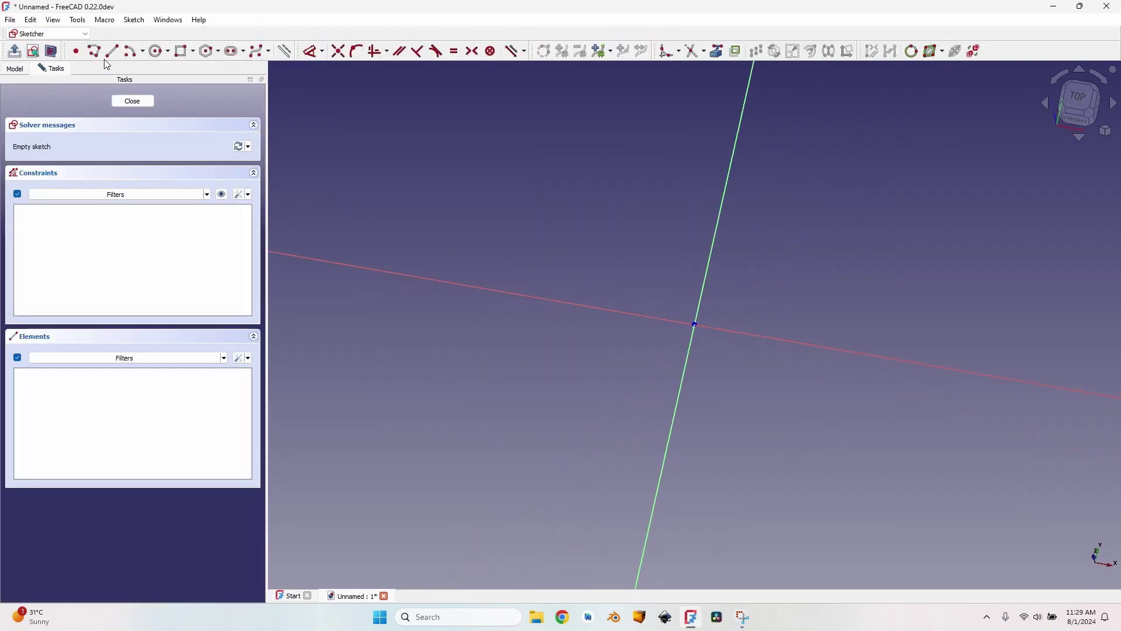
click(184, 50)
click(695, 325)
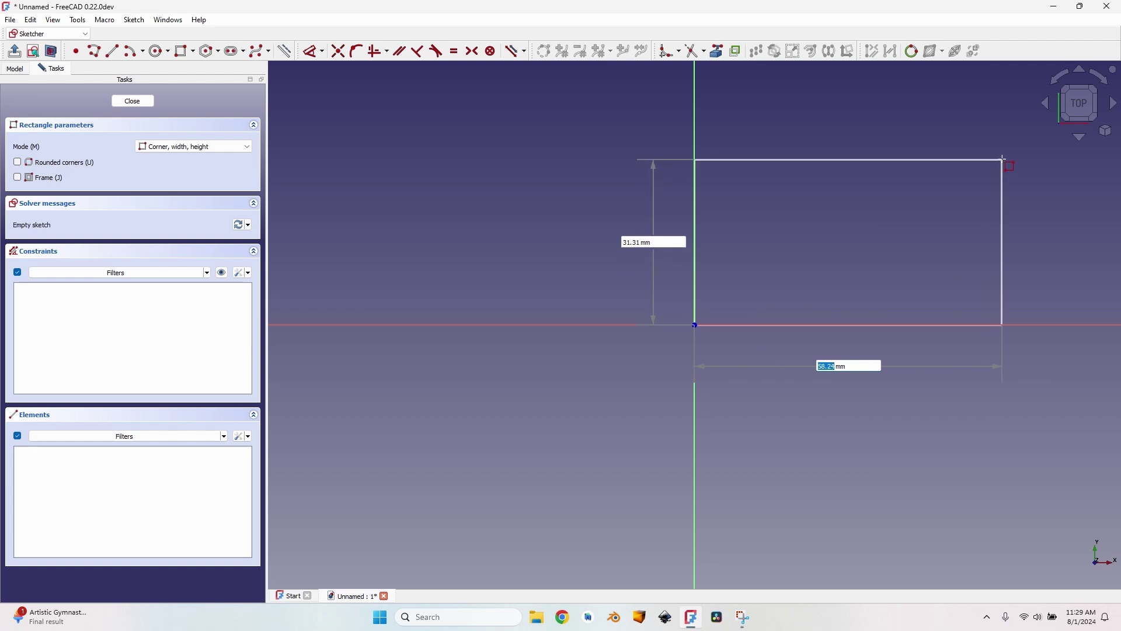
text(2,)
text(100)
key(Tab)
text(500)
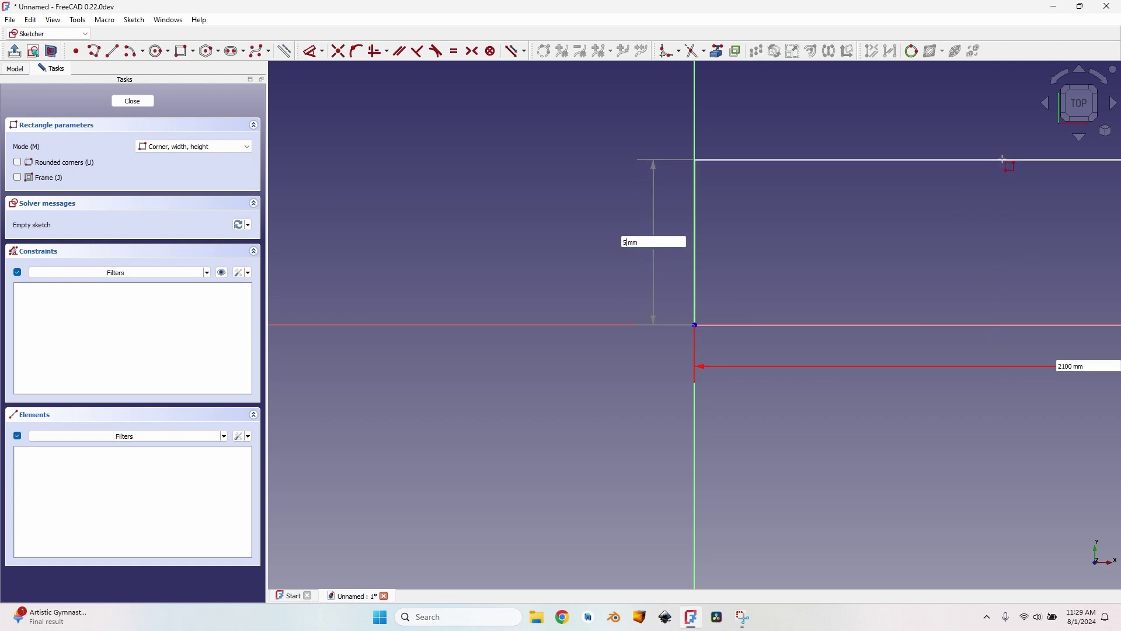
key(Return)
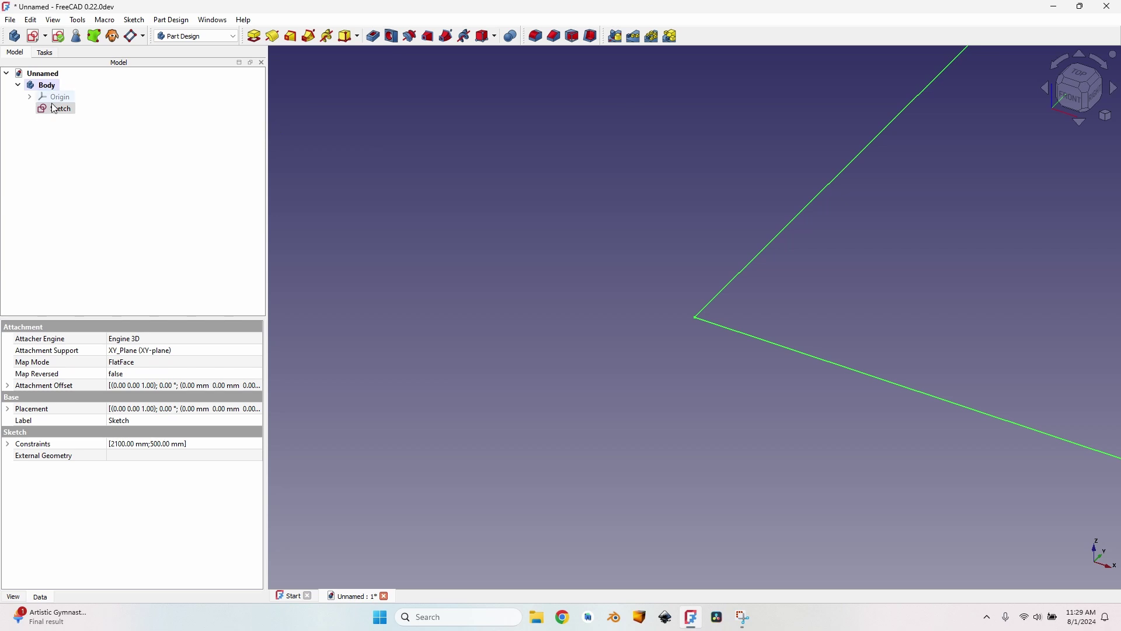
Pad the rectangle sketch to a thickness of 10 mm
click(254, 36)
text(10mm)
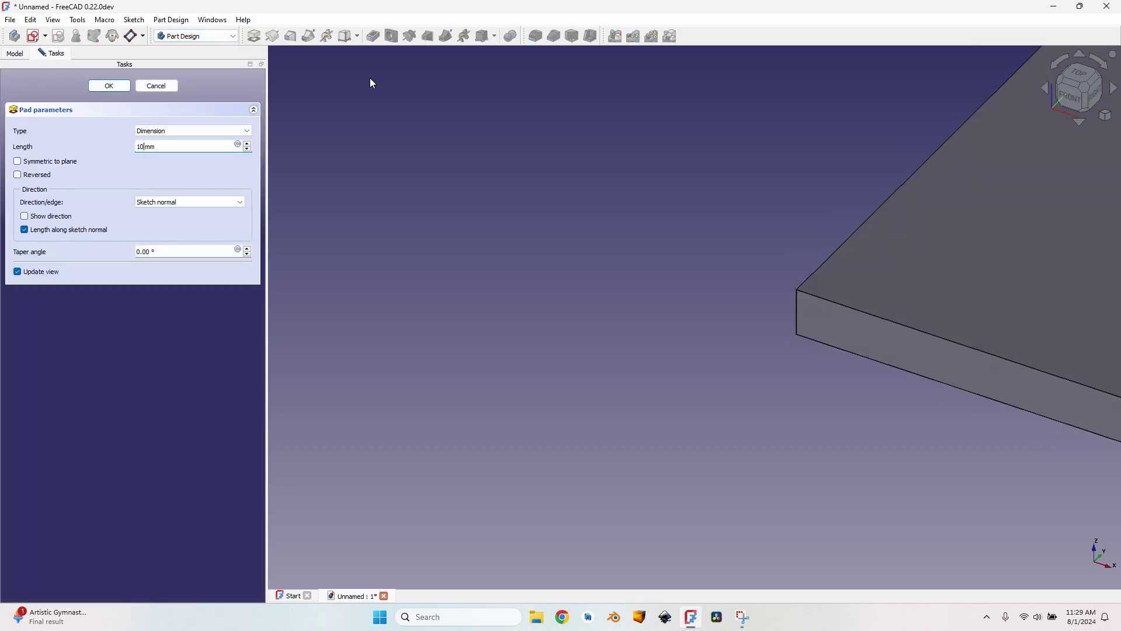
key(Return)
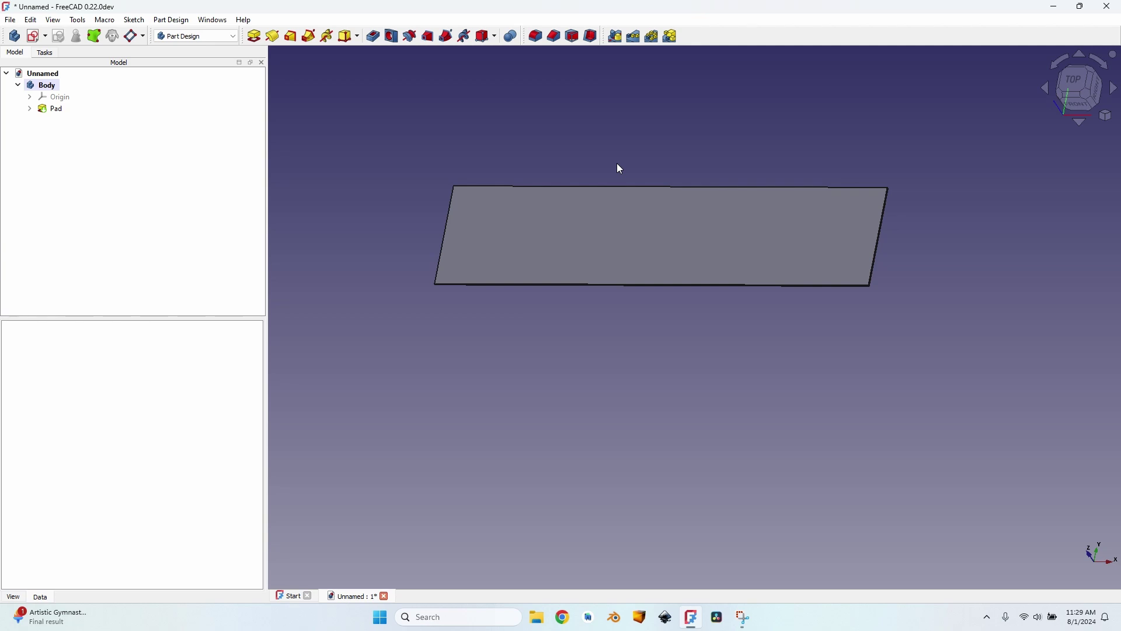
Import the exported lettering SVG into the plate document as geometry
click(11, 20)
click(59, 175)
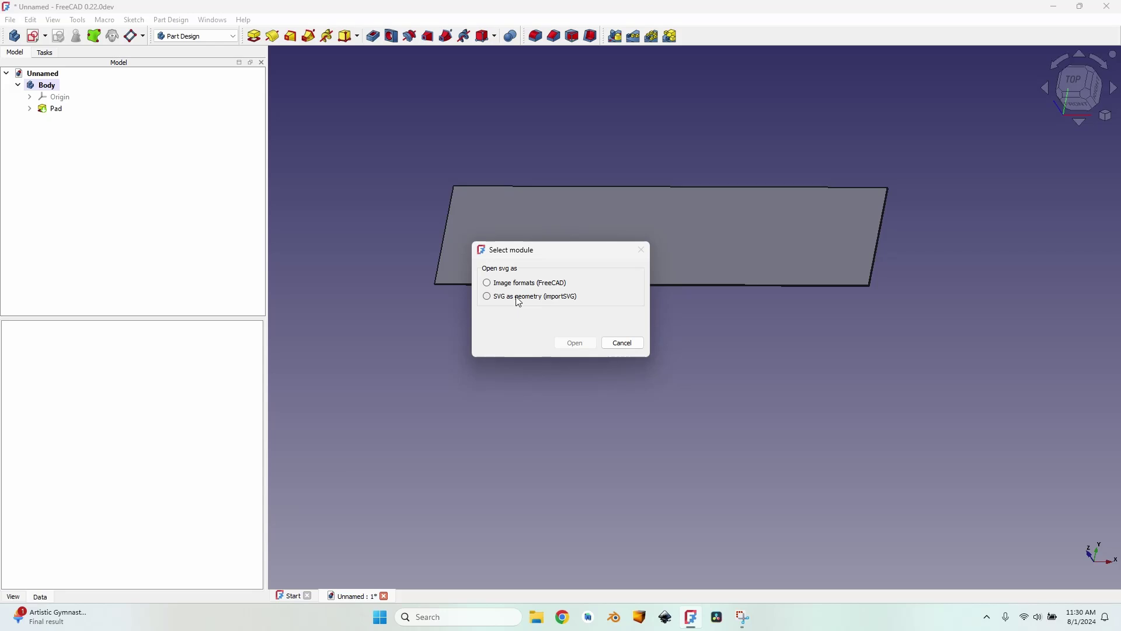
click(519, 299)
click(576, 344)
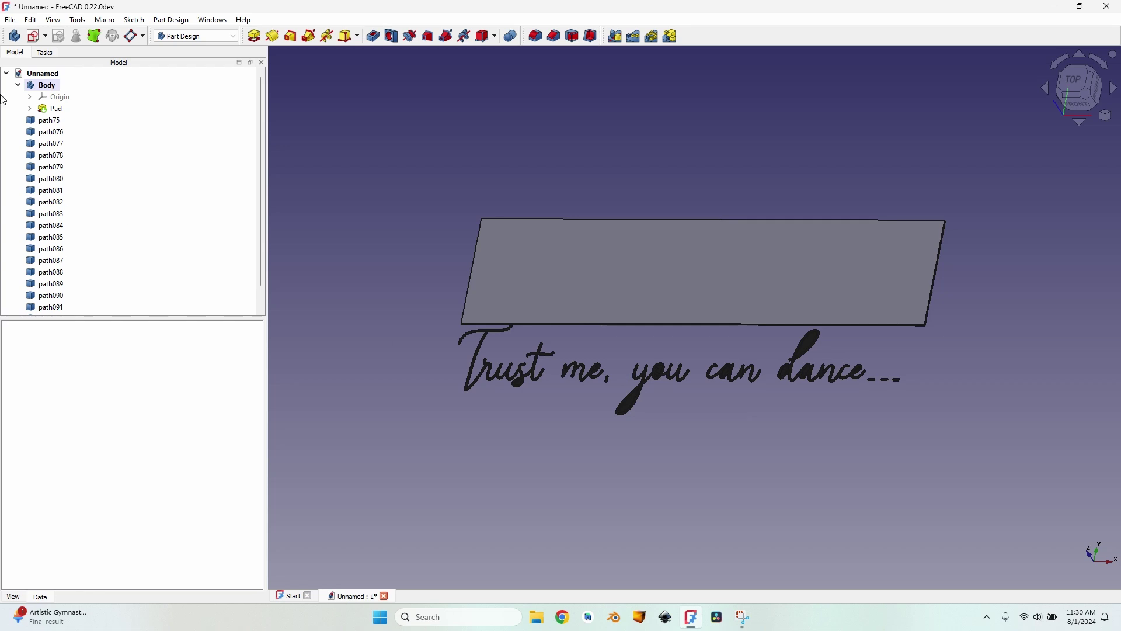
Convert all imported lettering paths into one sketch with the Draft workbench and delete the original paths
click(197, 35)
click(200, 66)
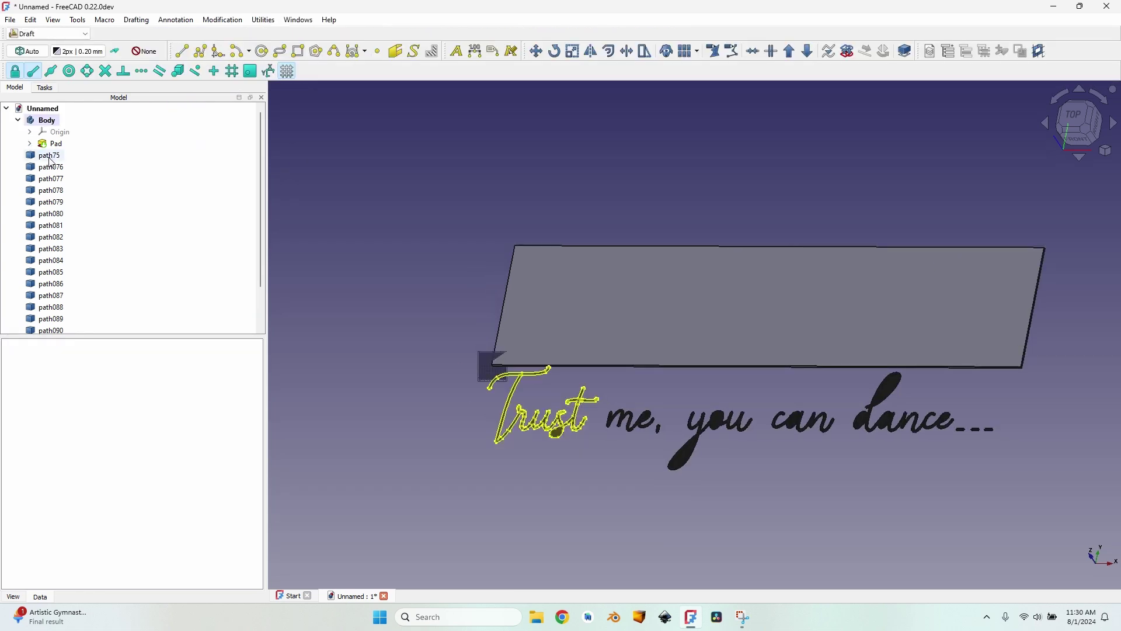
click(50, 158)
scroll(50, 237, down, 2)
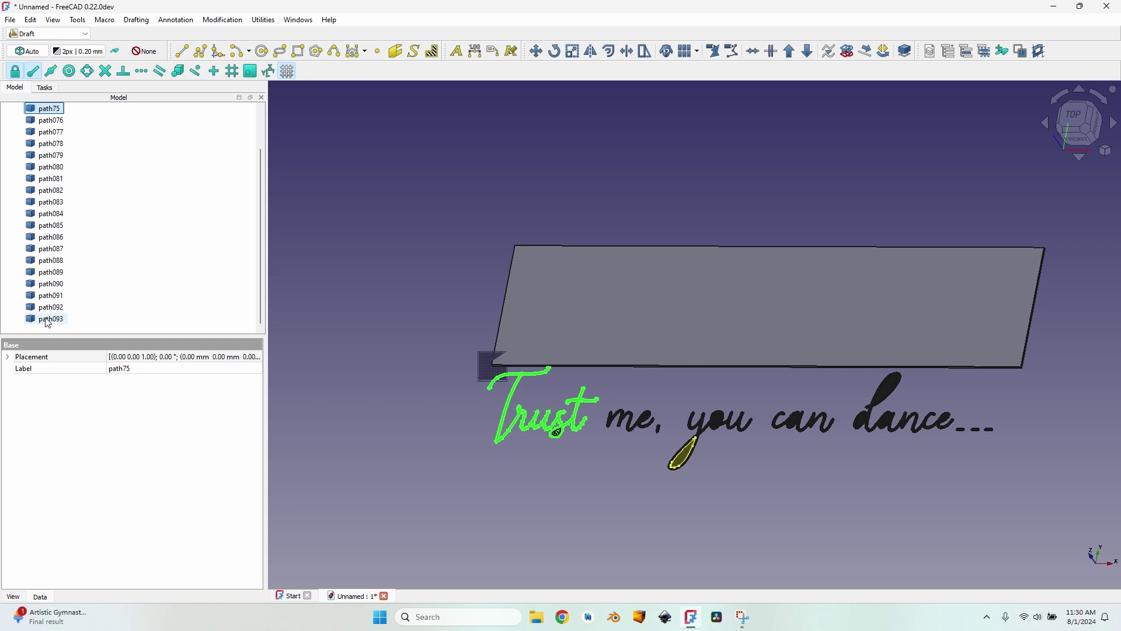
shift+click(48, 320)
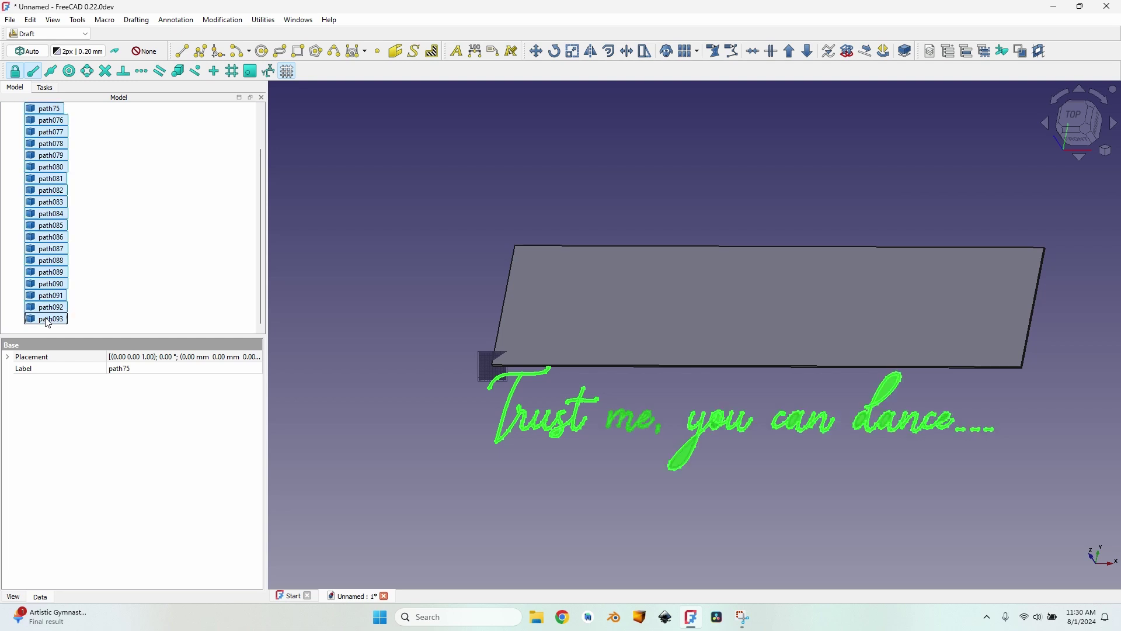
click(849, 52)
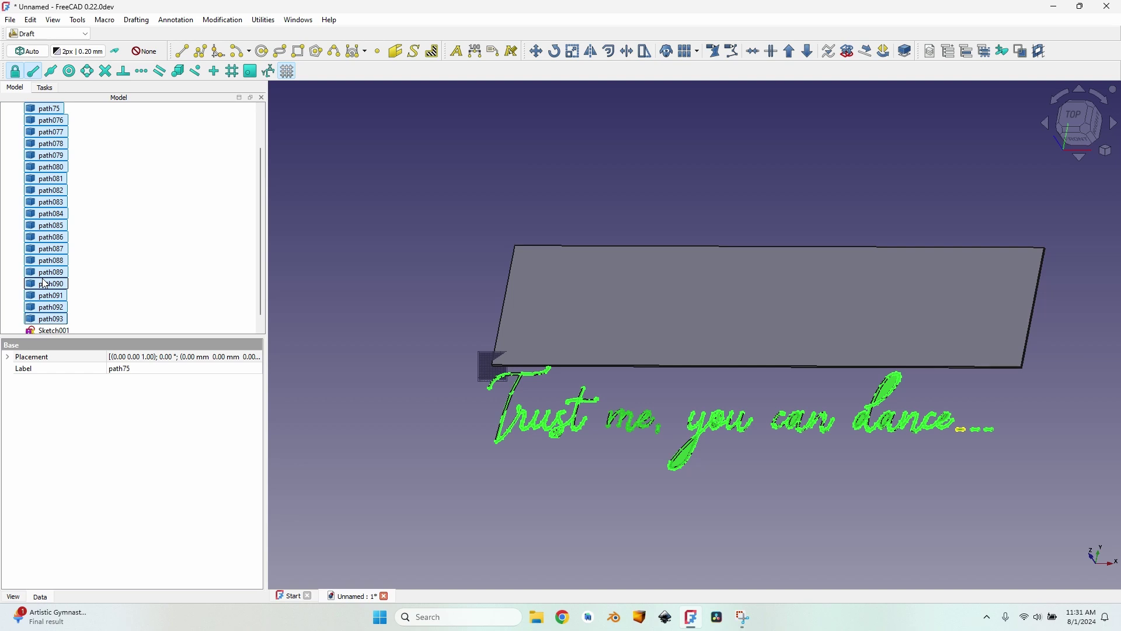
key(Delete)
Move the lettering sketch into the plate's body and attach it to the plate's top face in Plane face mode
click(63, 157)
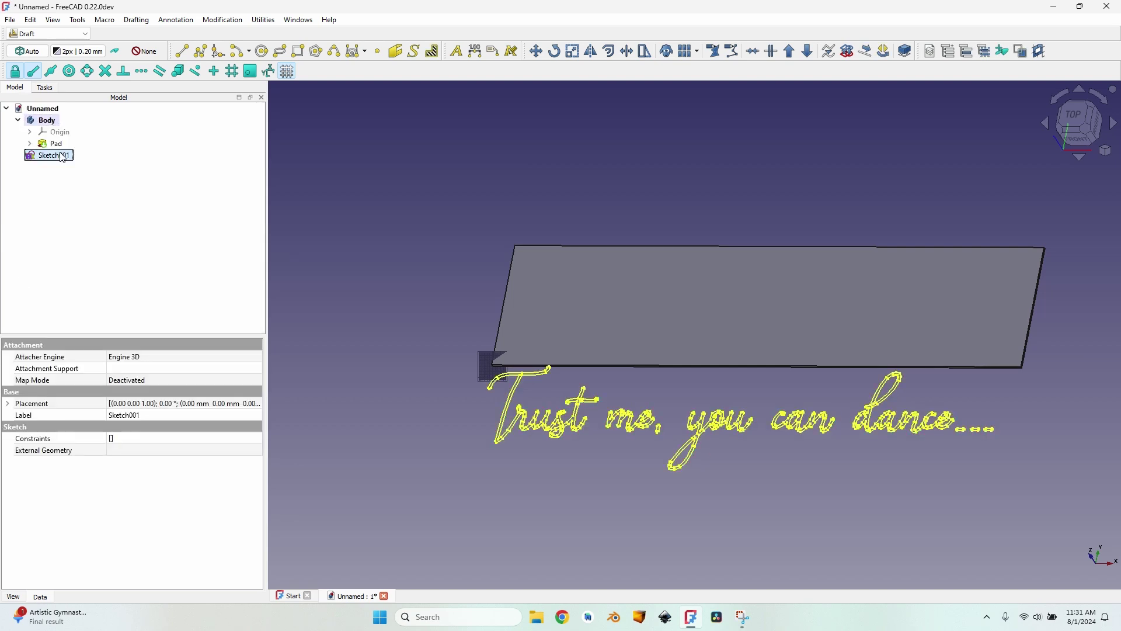
drag(63, 158, 57, 123)
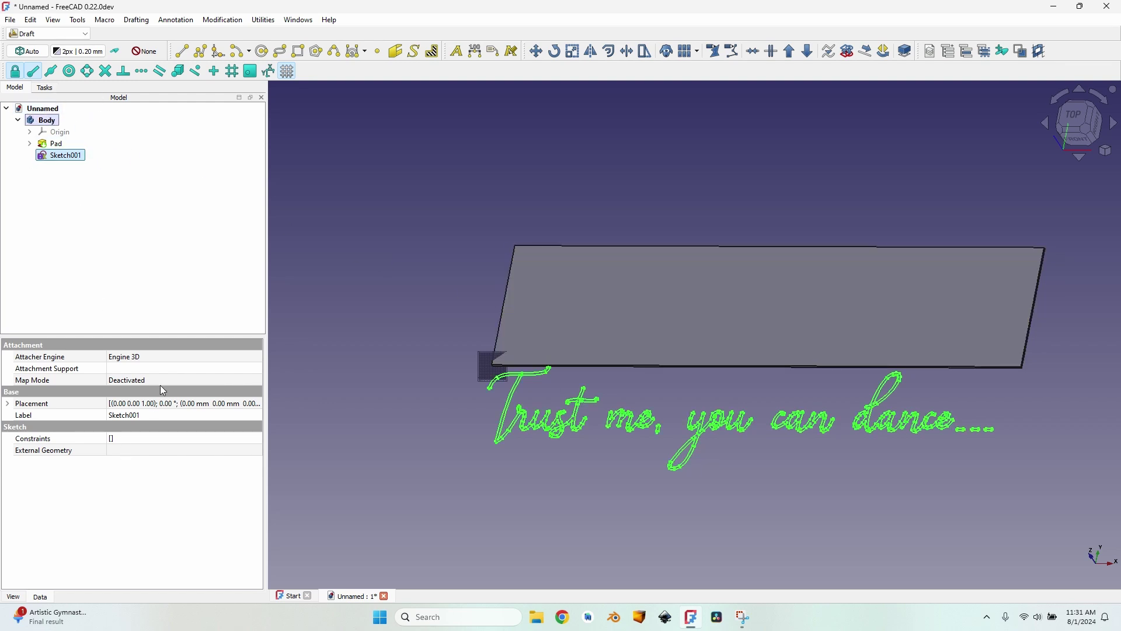
click(217, 380)
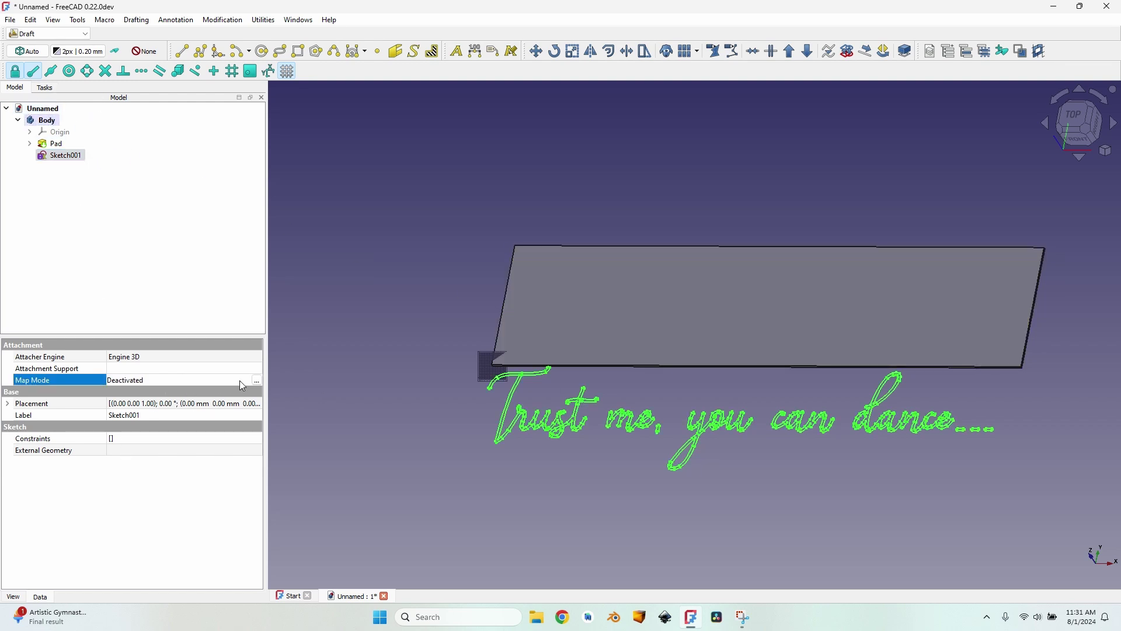
click(257, 380)
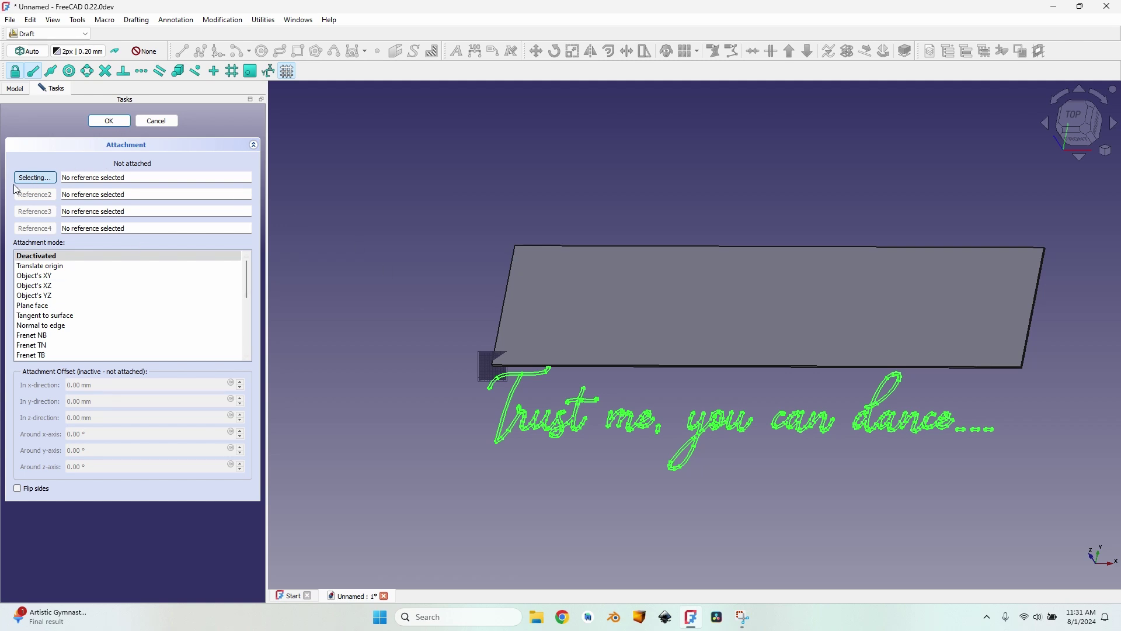
click(596, 318)
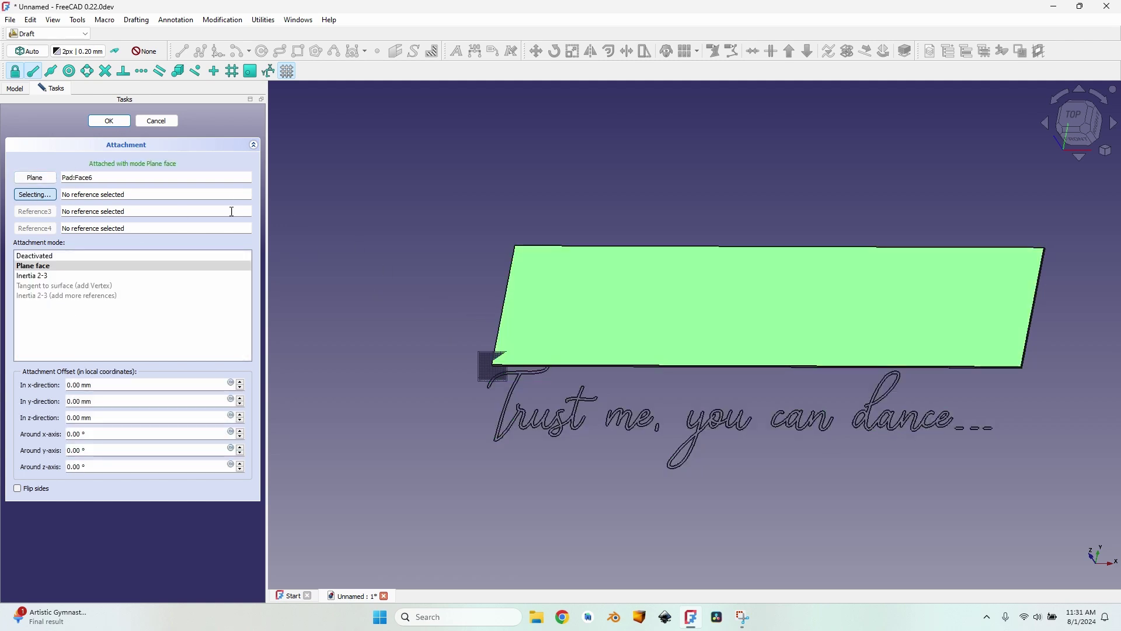
click(109, 122)
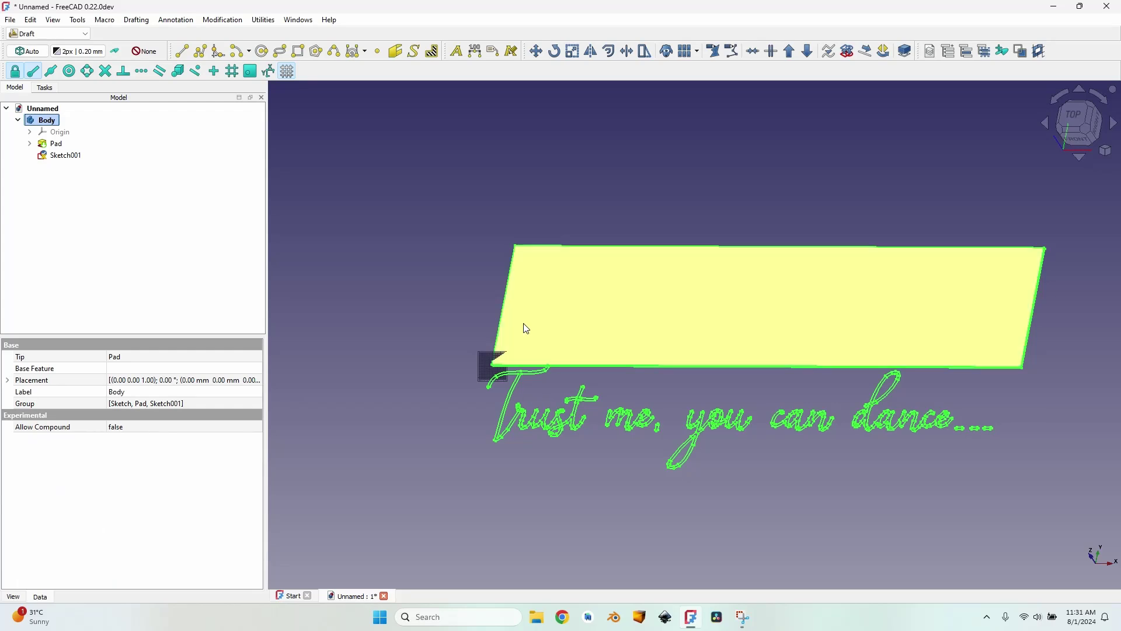
click(437, 276)
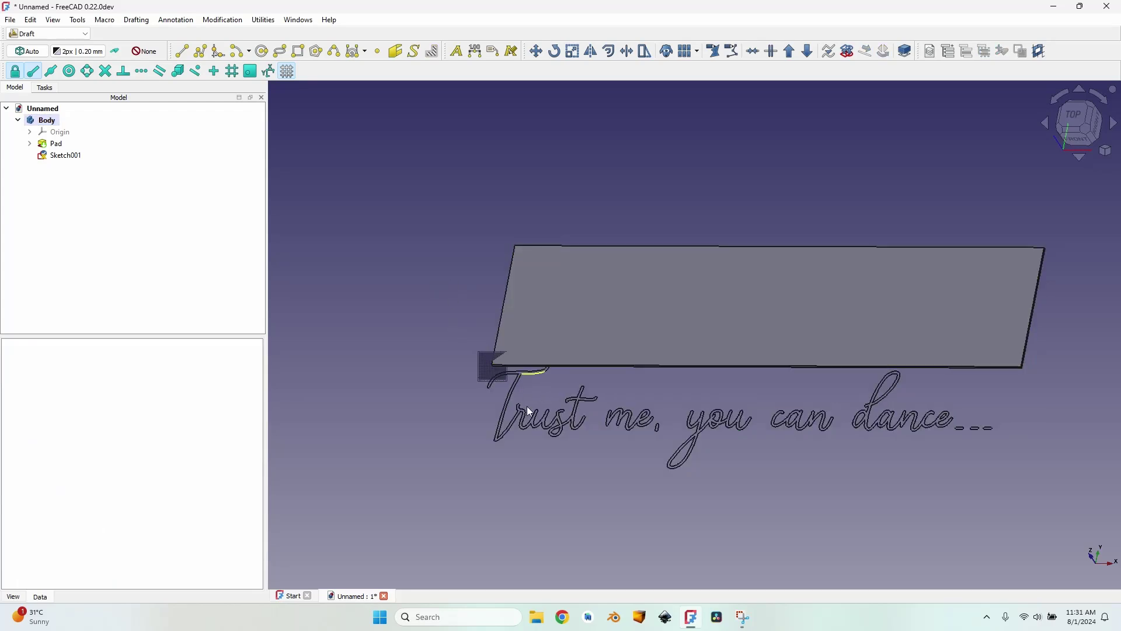
Set the lettering sketch's attachment offset position to X 26 mm and Y 457 mm so it sits on the plate
click(60, 156)
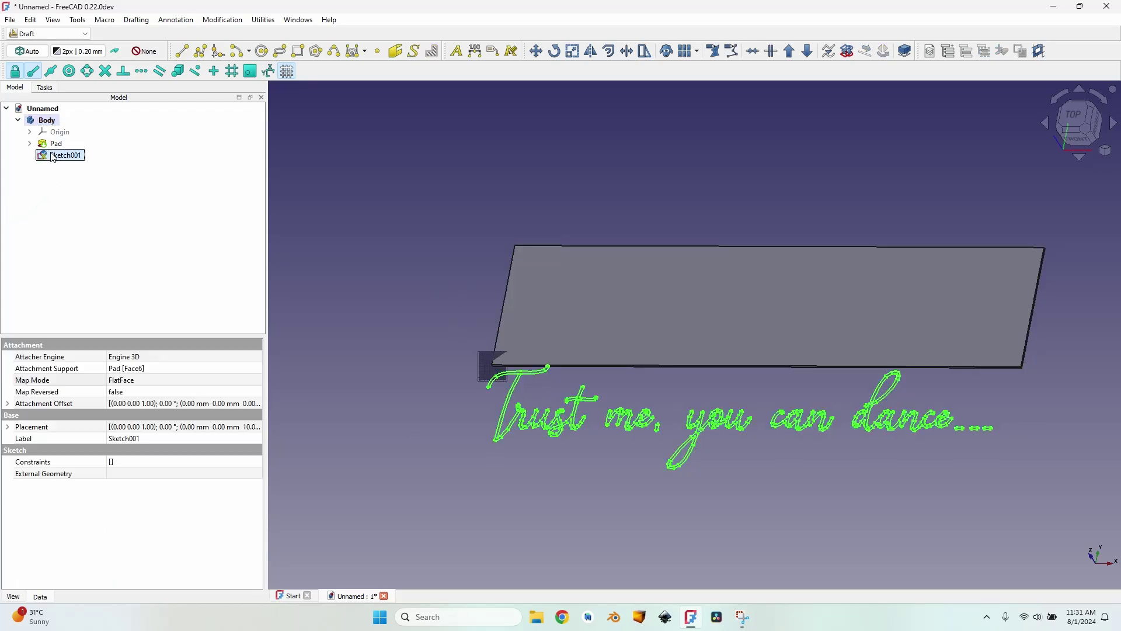
click(6, 402)
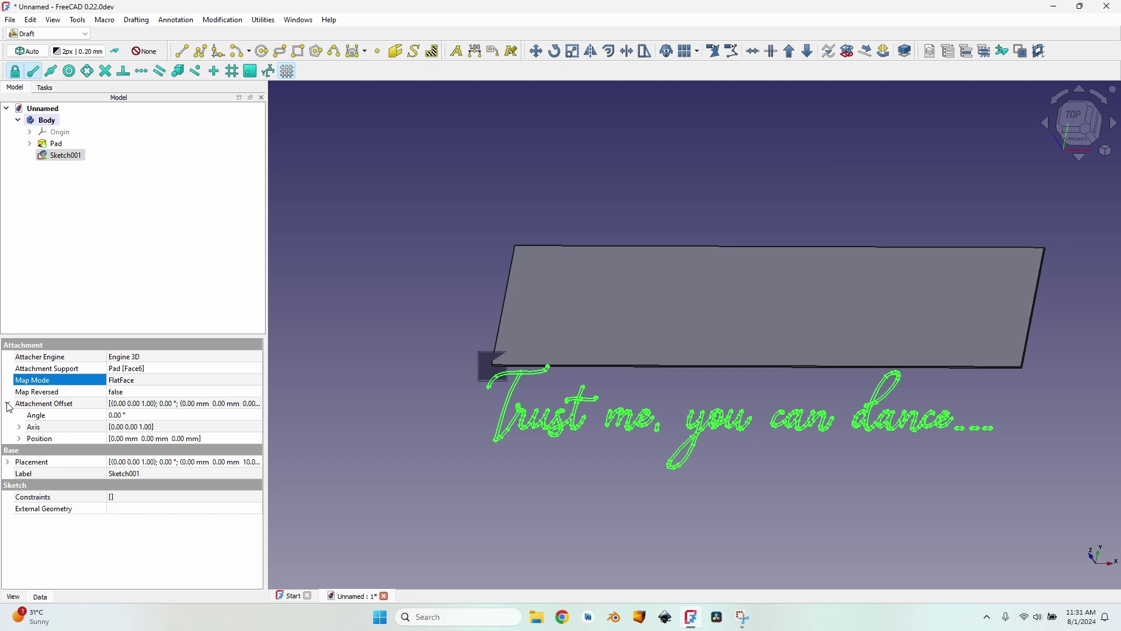
double_click(35, 441)
click(148, 451)
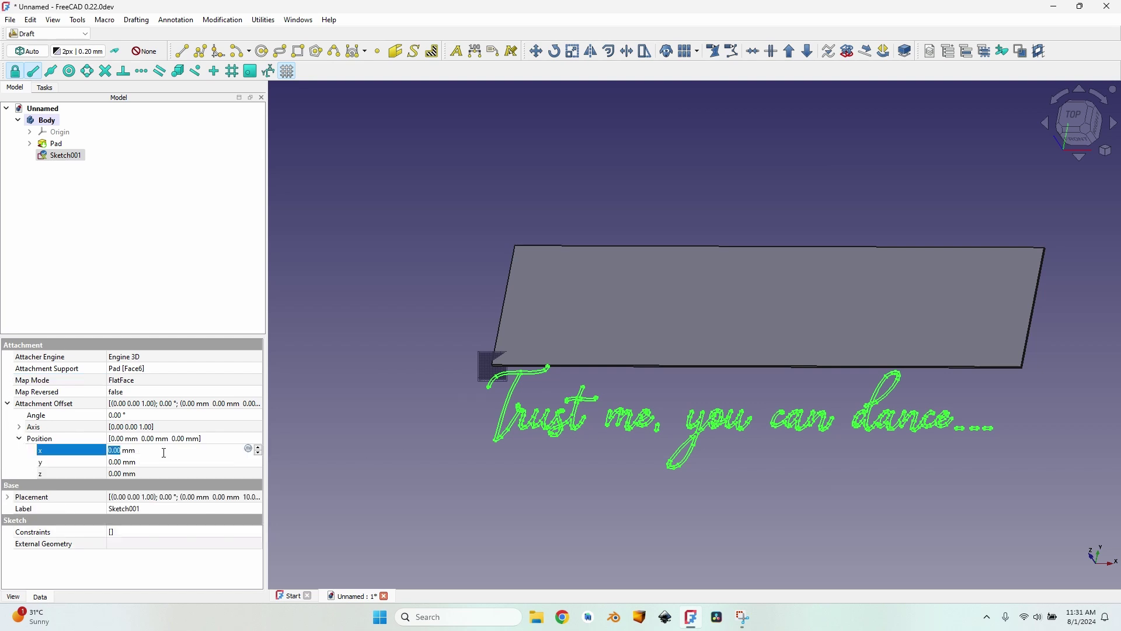
click(125, 464)
text(400)
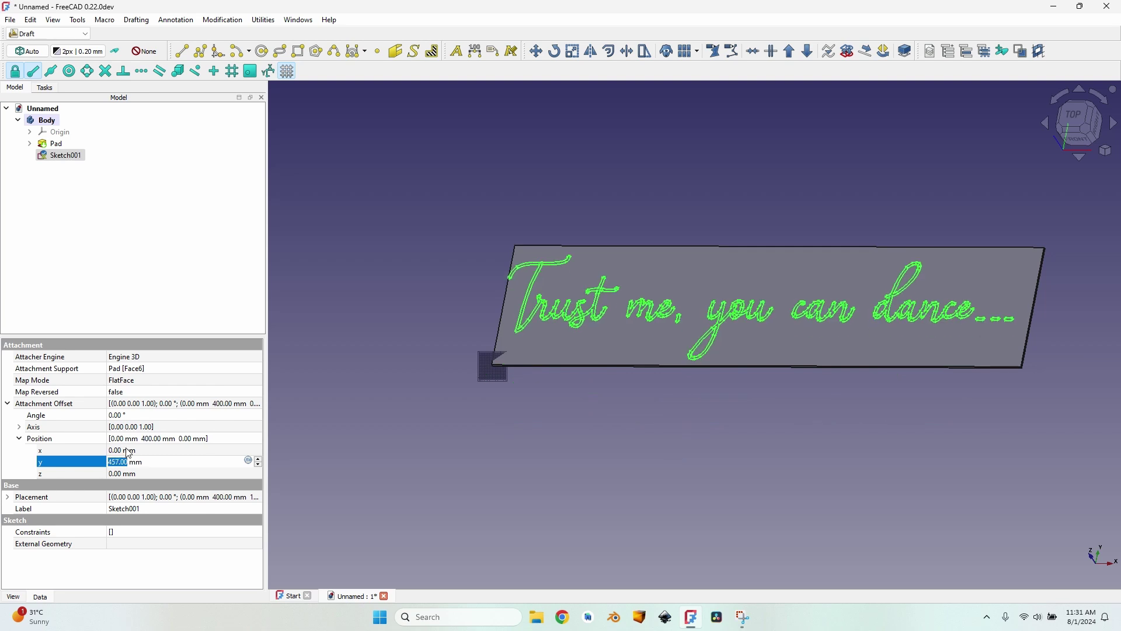
click(137, 449)
scroll(136, 450, up, 20)
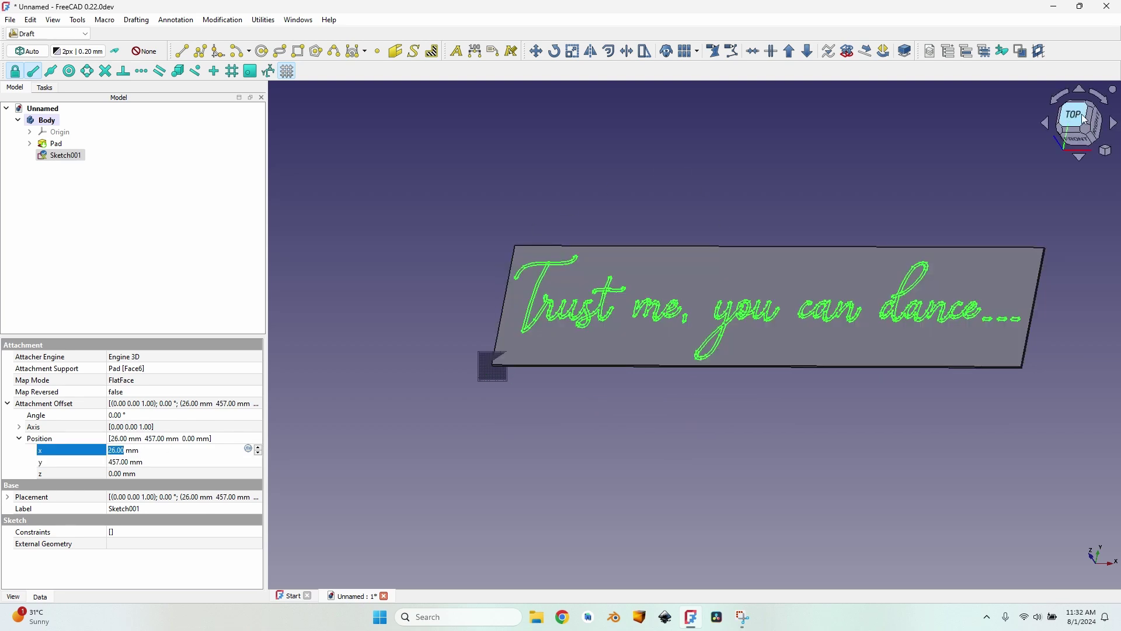
click(590, 184)
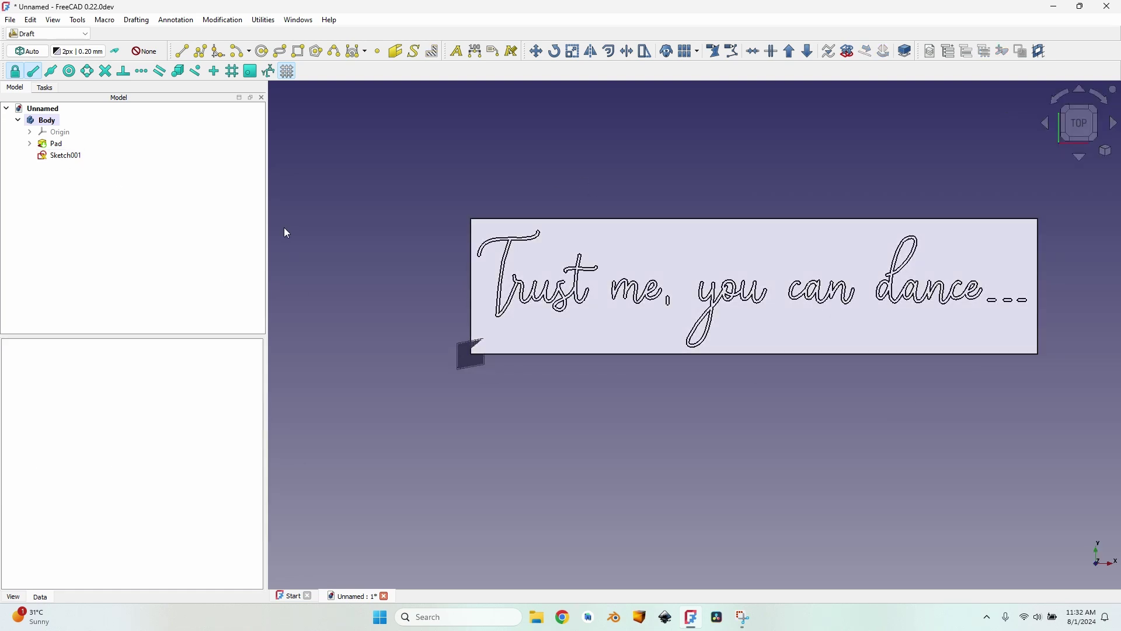
click(71, 157)
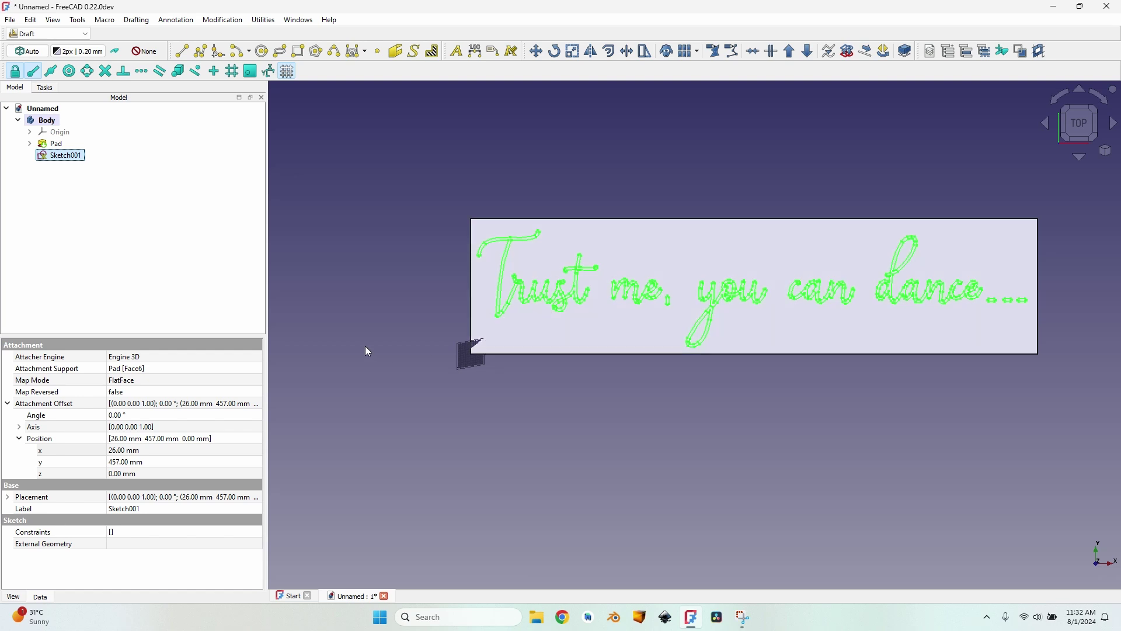
click(378, 305)
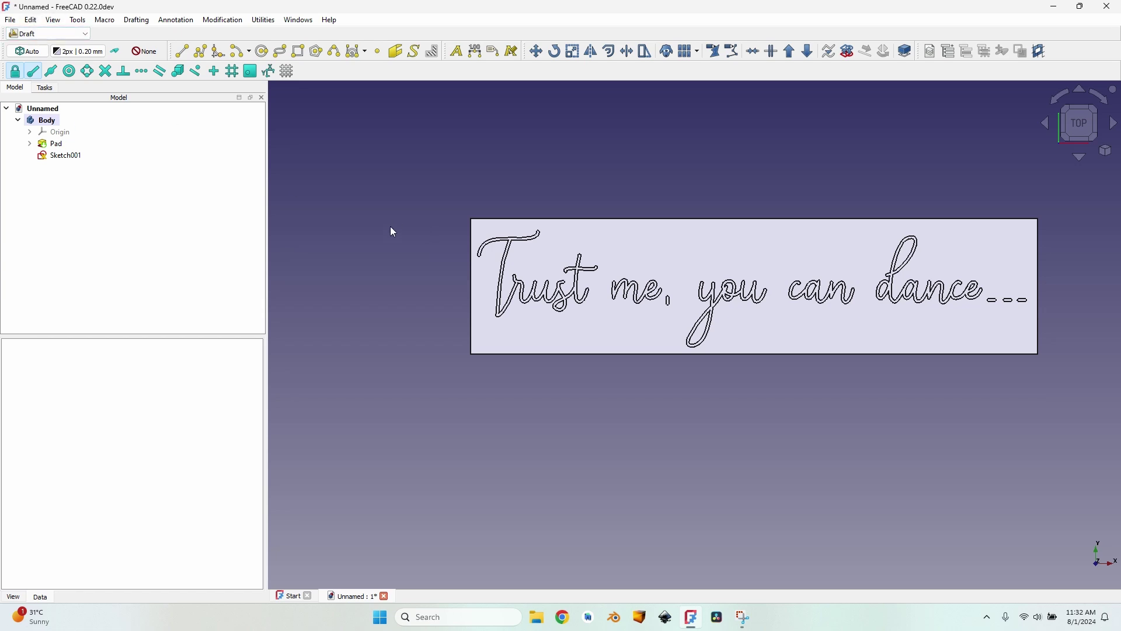
Pocket the lettering sketch 5 mm deep into the plate using the Part Design workbench
click(48, 33)
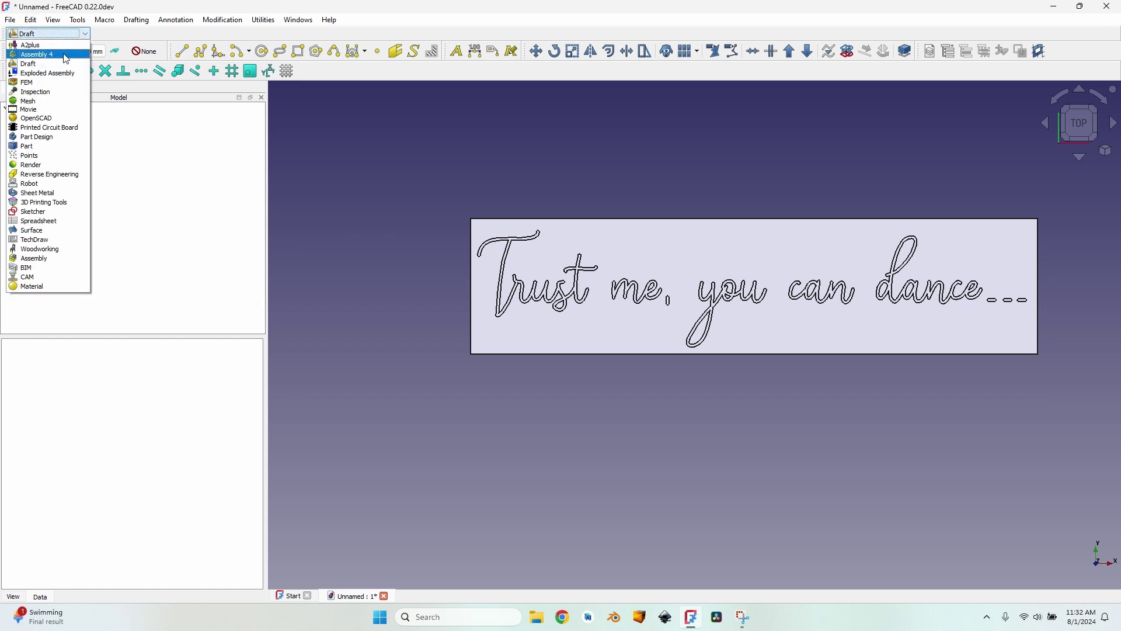
click(51, 140)
click(62, 120)
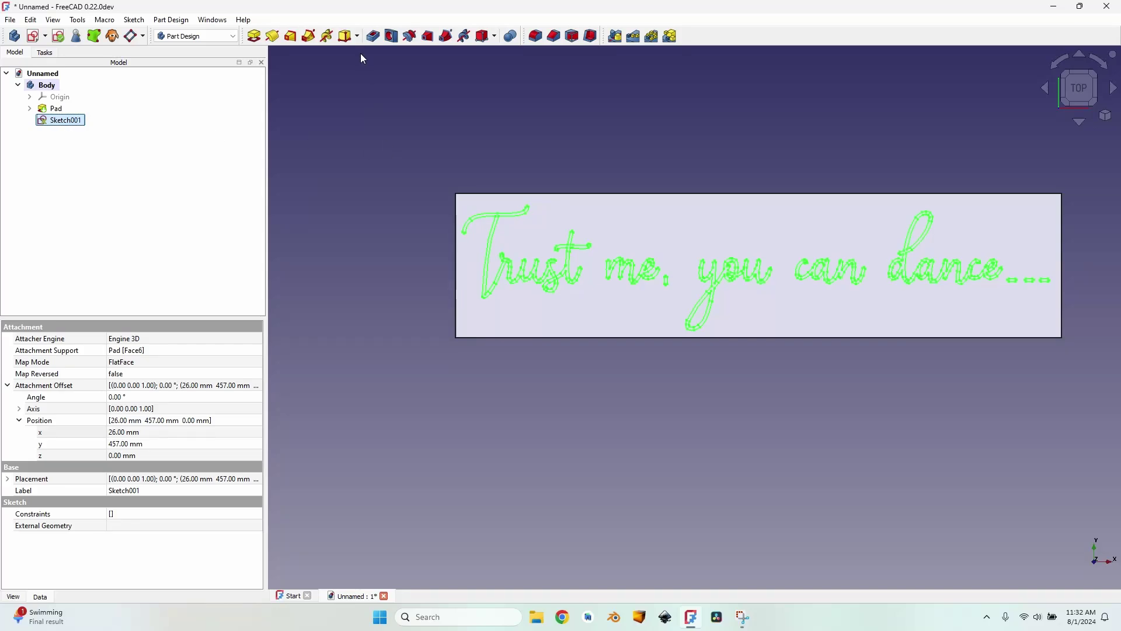
click(372, 37)
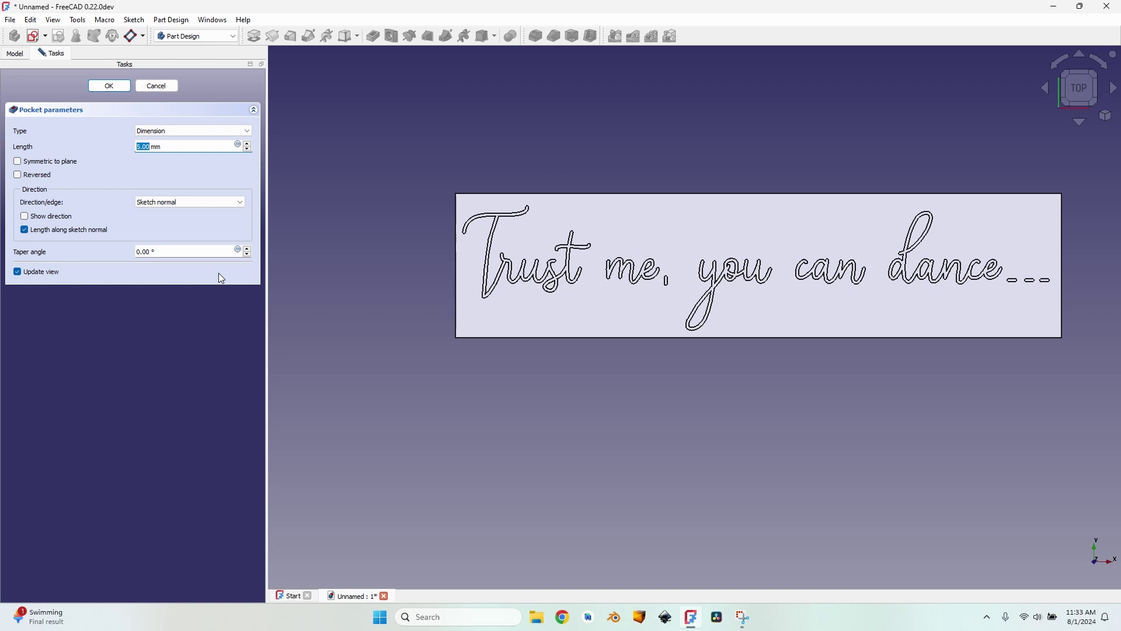
click(110, 86)
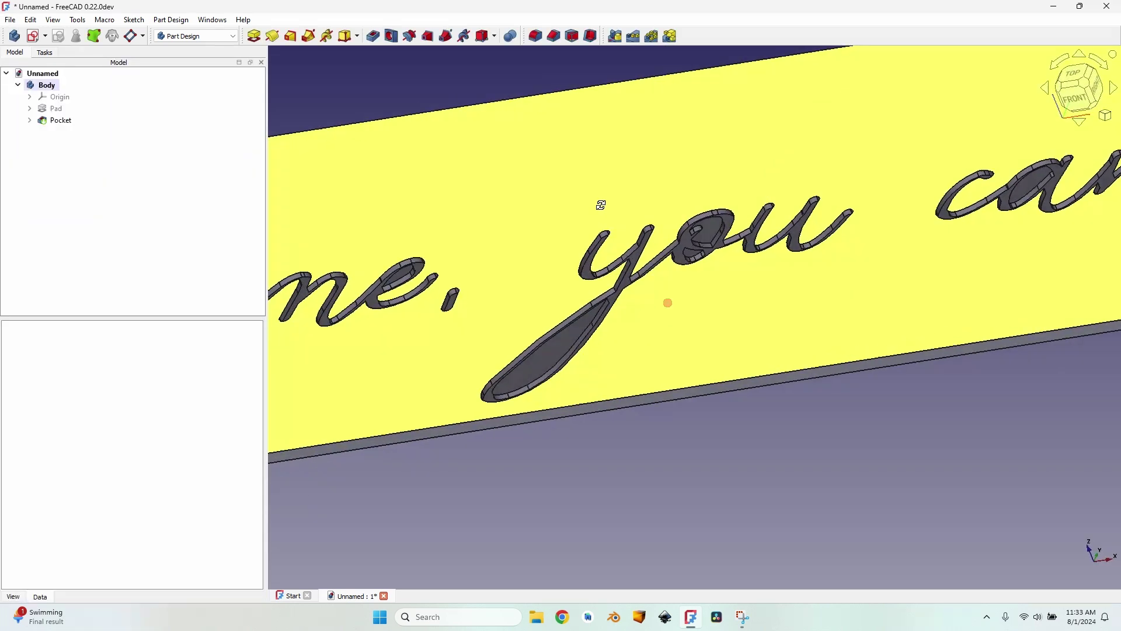
Examine the engraved lettering in the plate up close, at an angle and from above
middle_drag(601, 205, 608, 226)
scroll(700, 485, down, 2)
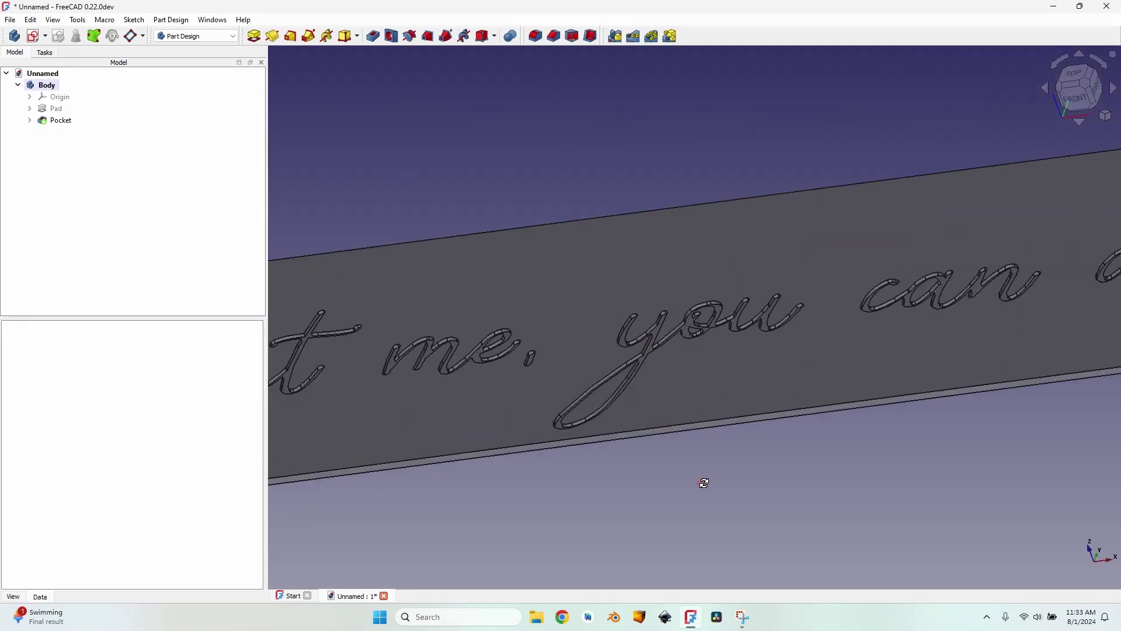
middle_drag(701, 484, 621, 360)
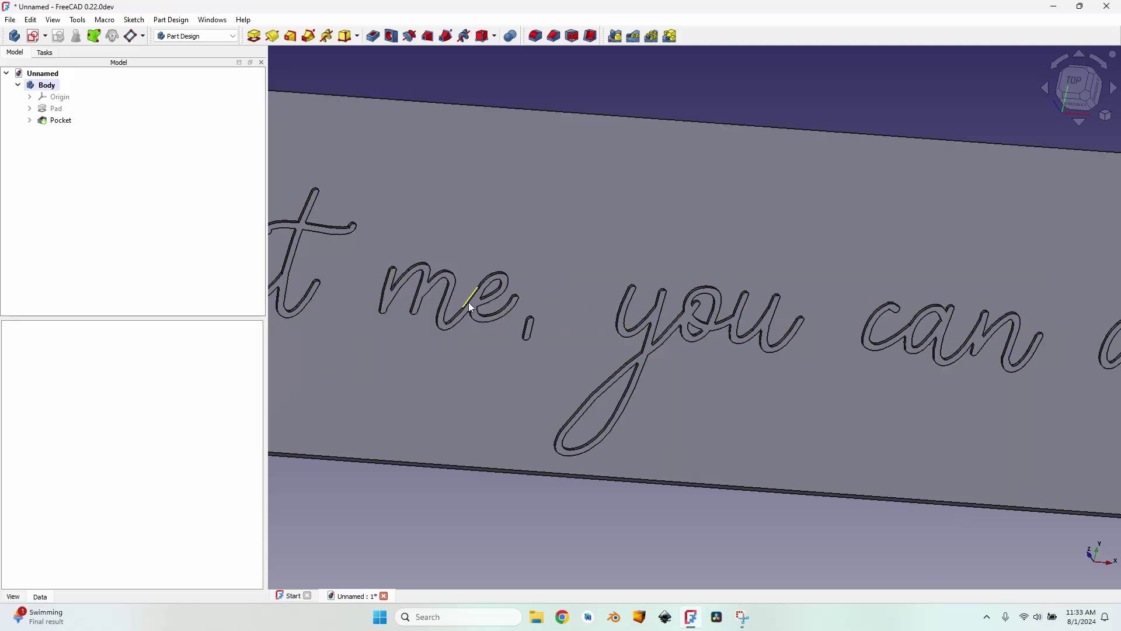
scroll(826, 305, down, 5)
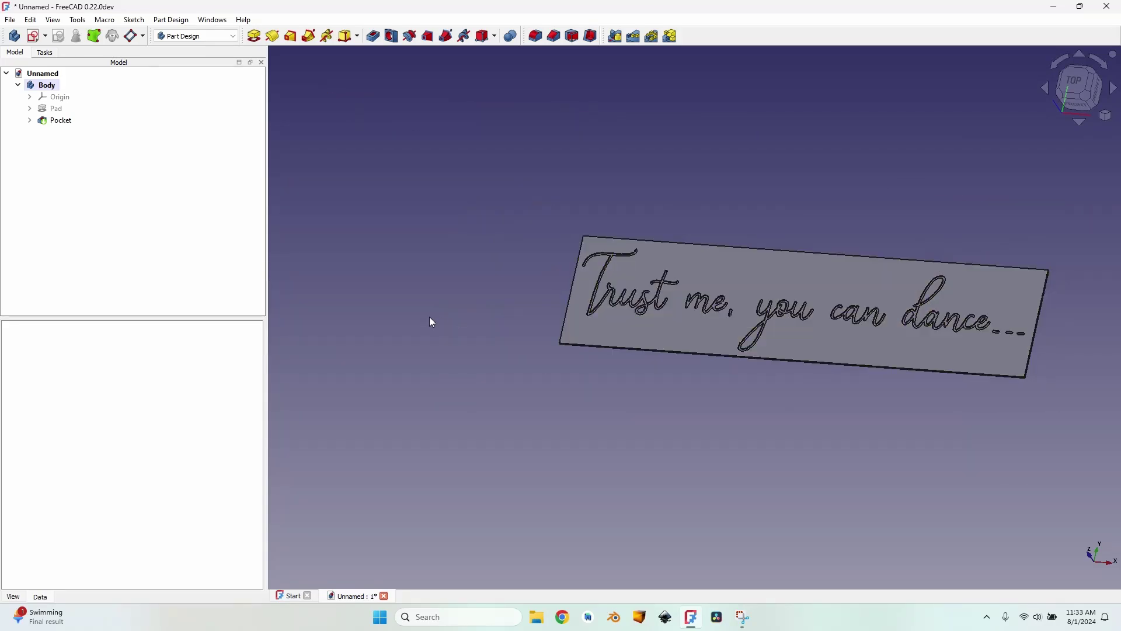
scroll(824, 395, up, 3)
key(2)
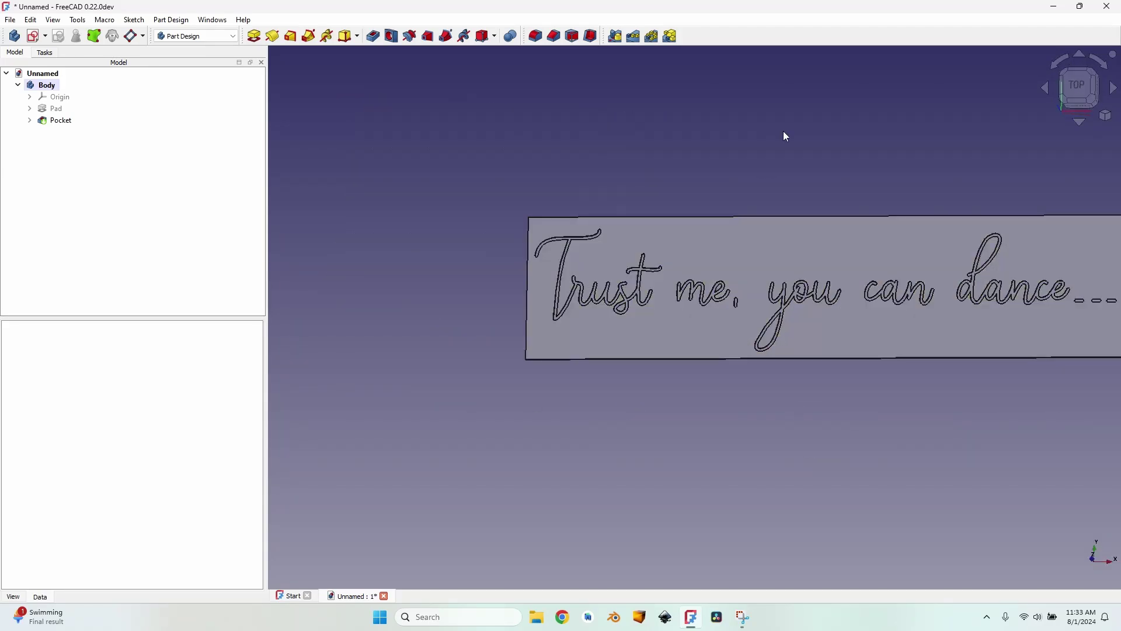
middle_drag(811, 196, 667, 219)
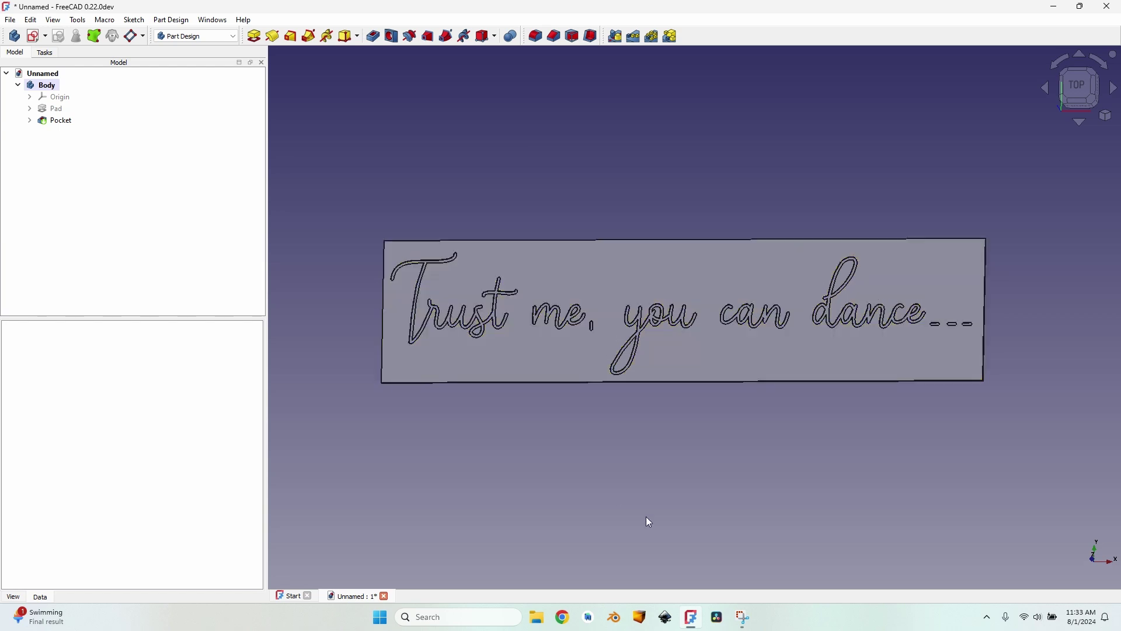
Switch to Inkscape and draw a closed straight-segment outline loosely around the whole lettering with the Pen tool
click(665, 626)
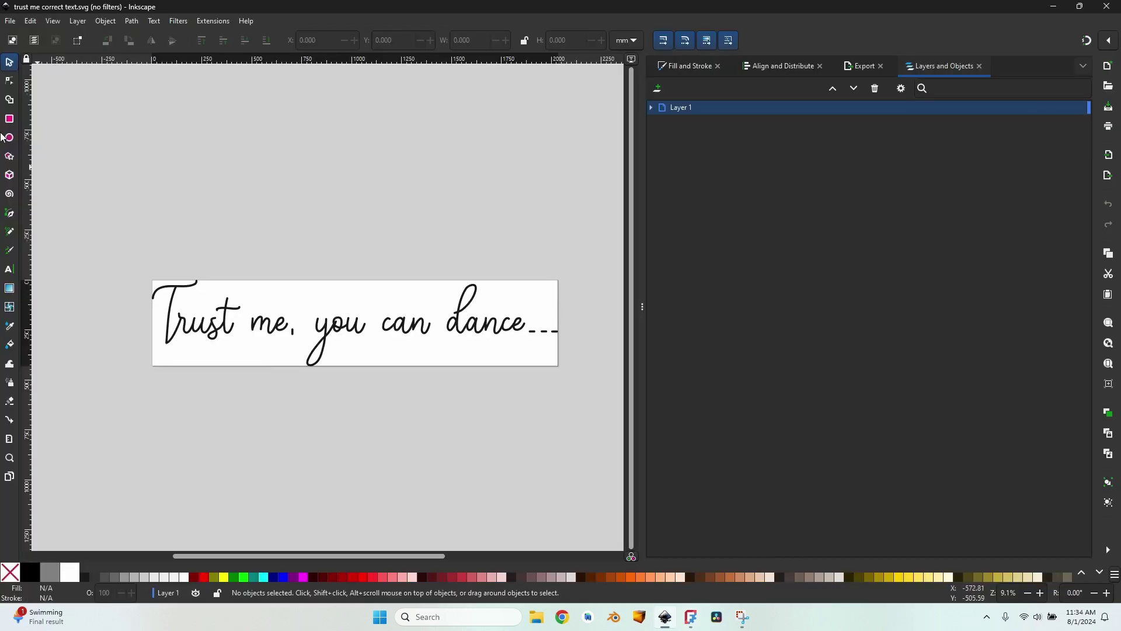
click(11, 217)
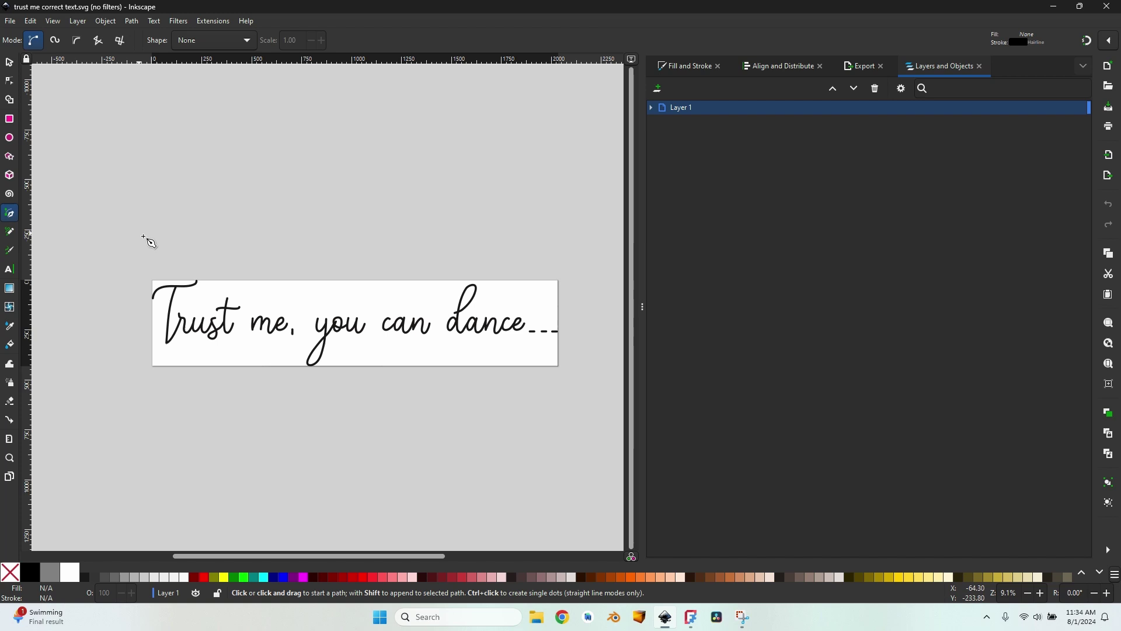
click(168, 270)
click(215, 271)
click(215, 298)
click(230, 288)
click(250, 308)
click(442, 311)
click(466, 272)
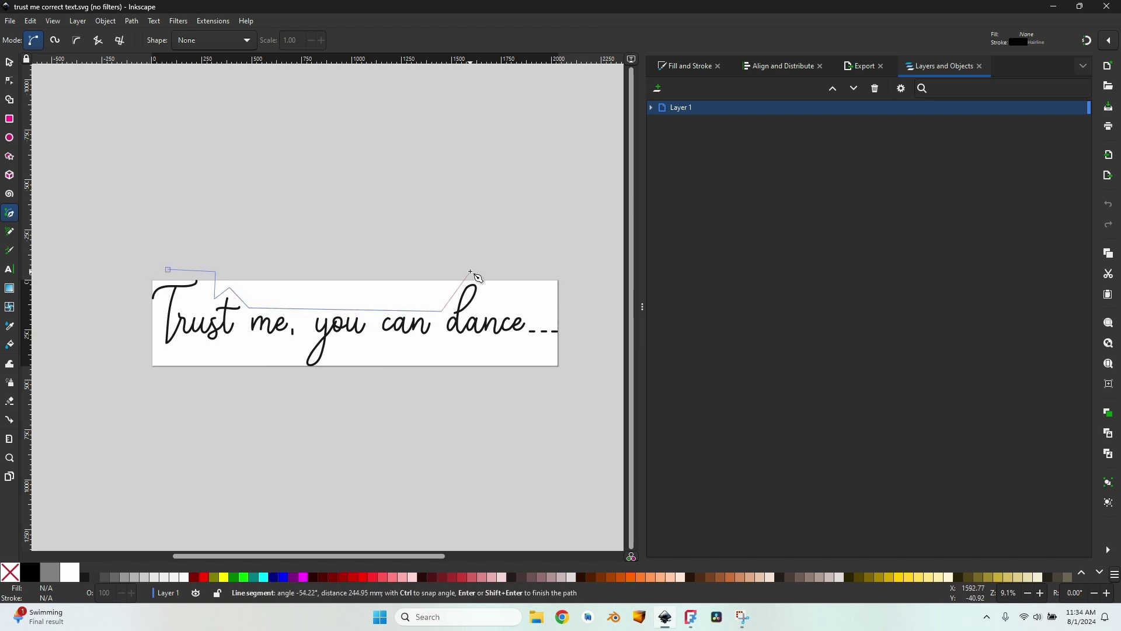
click(490, 280)
click(484, 307)
click(534, 308)
click(536, 321)
click(572, 322)
click(572, 340)
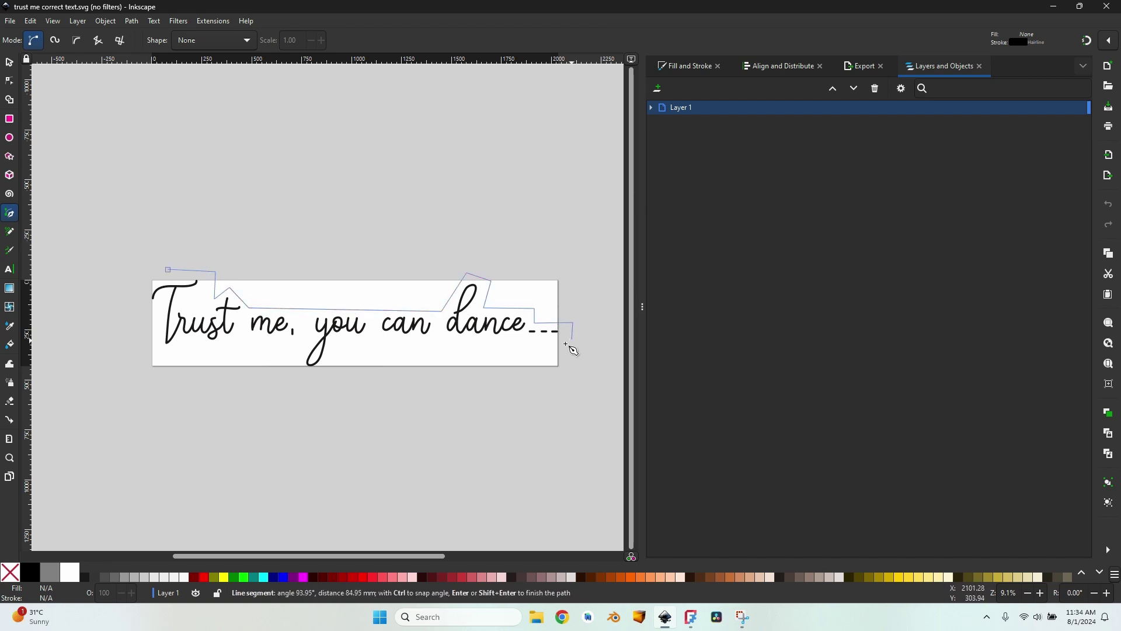
click(334, 339)
click(323, 375)
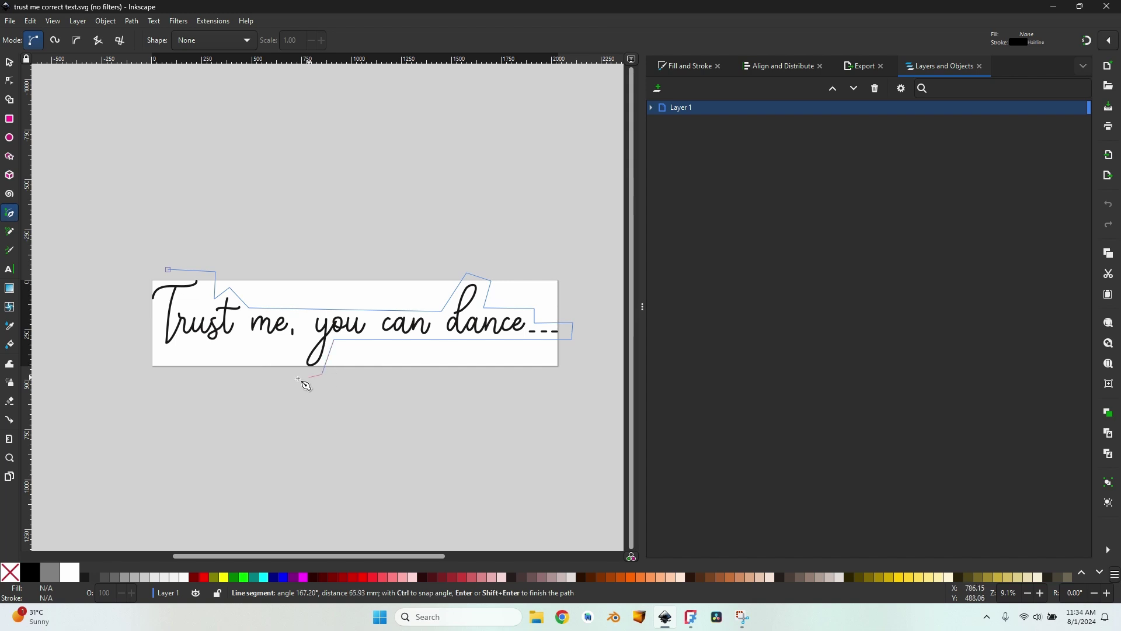
click(288, 378)
click(309, 343)
click(229, 342)
click(206, 354)
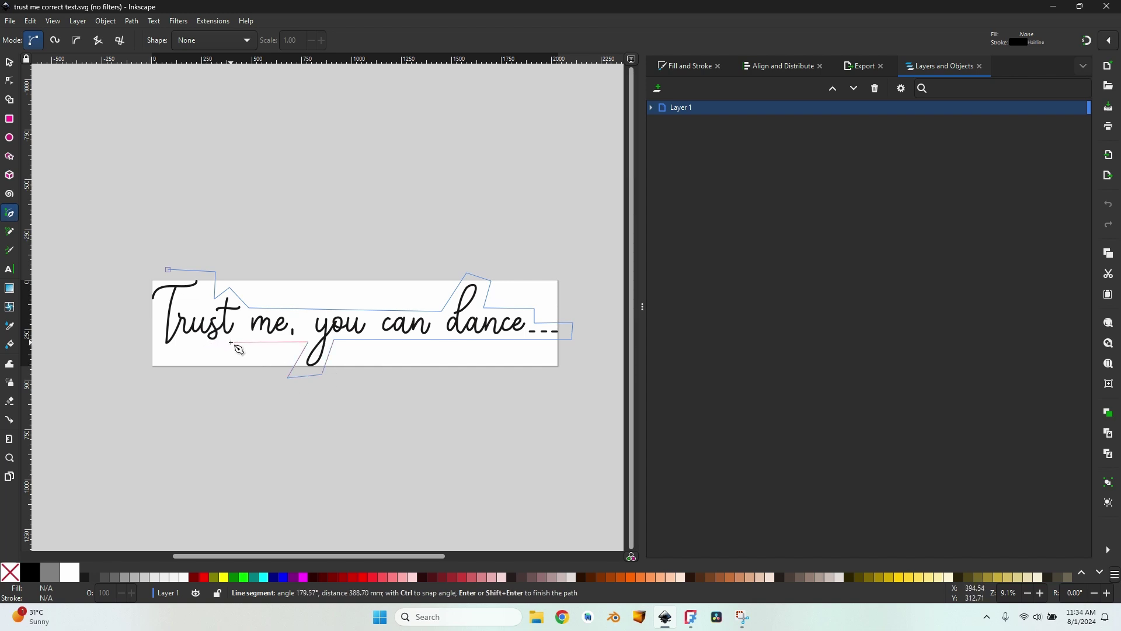
click(186, 339)
click(162, 357)
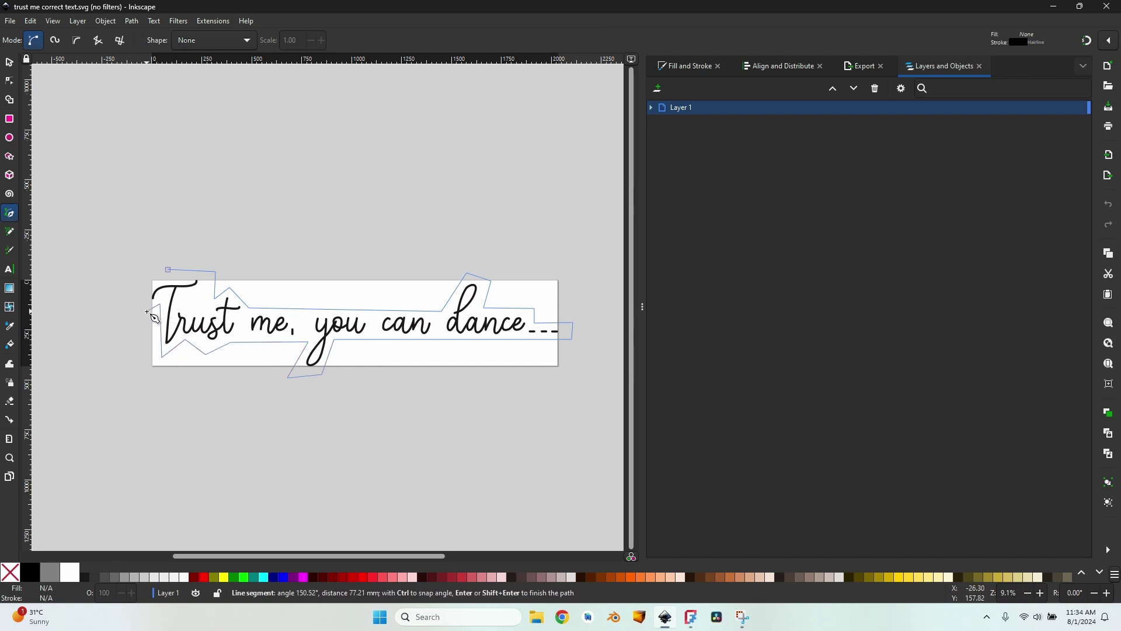
click(147, 310)
click(147, 276)
click(170, 270)
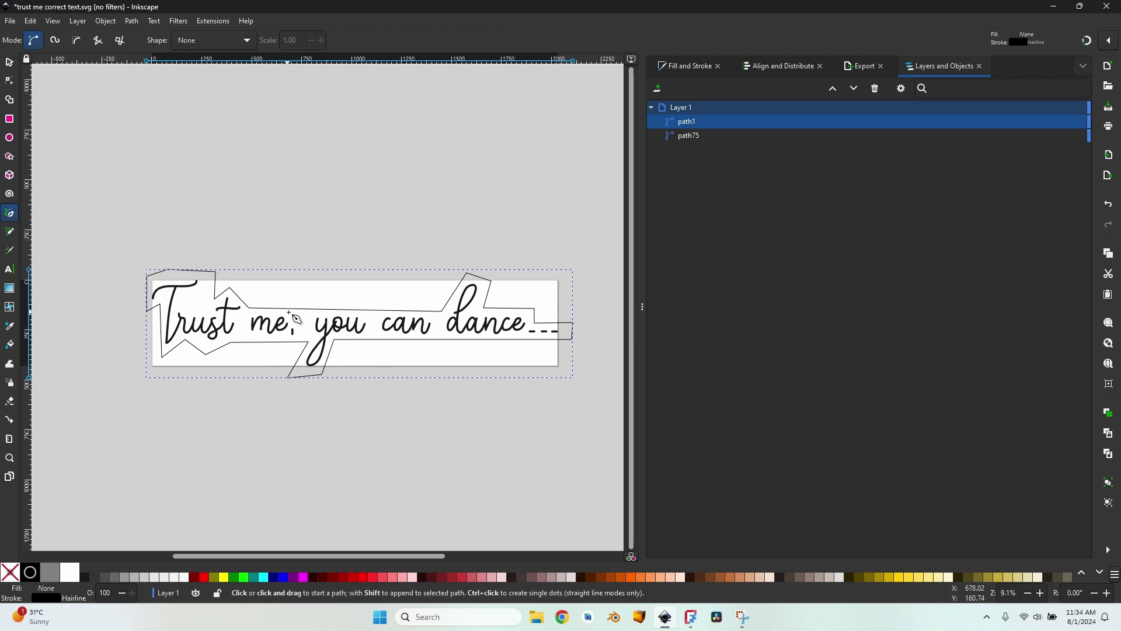
Convert all nodes of the new outline path to auto-smooth
key(n)
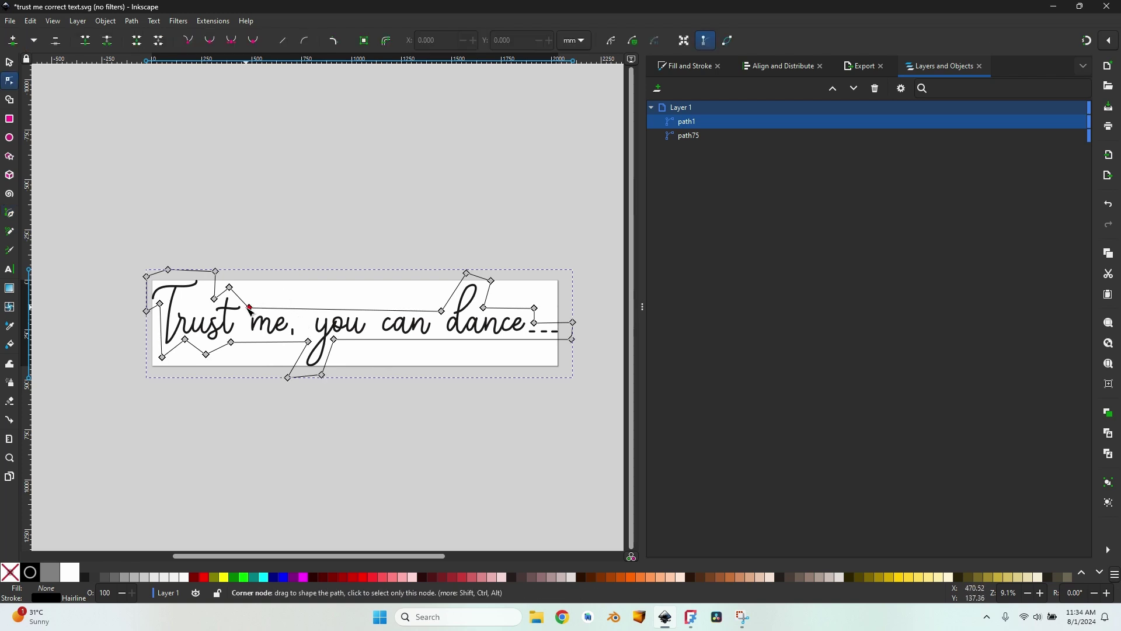
key(Escape)
click(312, 314)
key(ctrl+a)
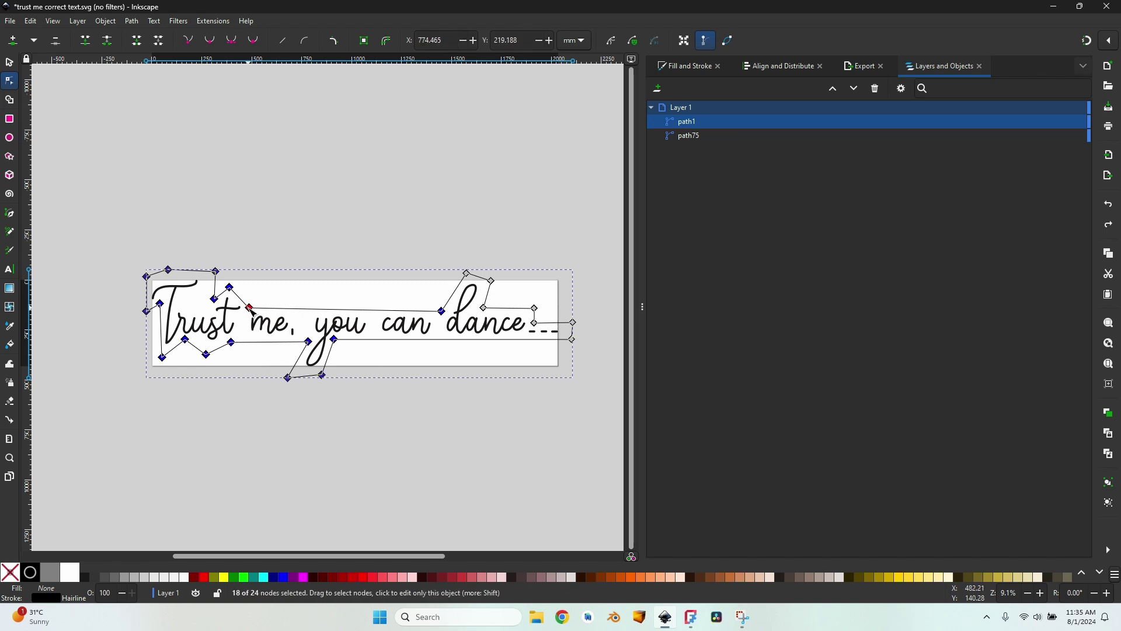
click(257, 42)
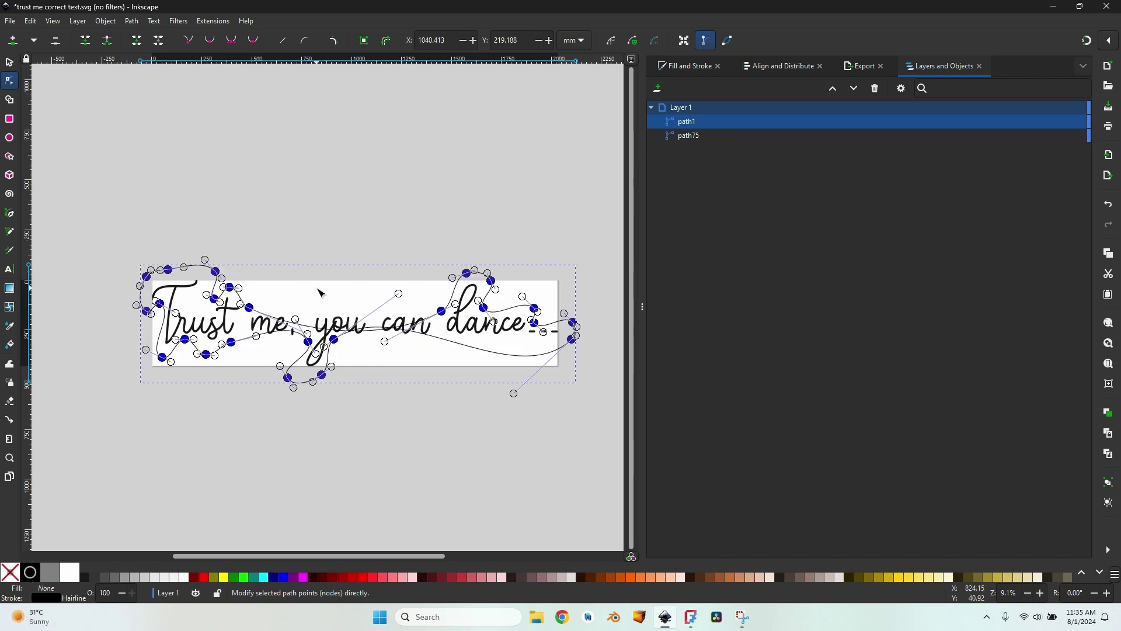
Reshape the outline's nodes and handles between the "y" and the trailing dots so the curve runs closely below and around them
ctrl+scroll(373, 321, up, 1)
drag(372, 319, 389, 331)
middle_drag(560, 332, 384, 338)
click(471, 339)
drag(389, 413, 394, 364)
drag(471, 338, 454, 320)
drag(373, 366, 379, 355)
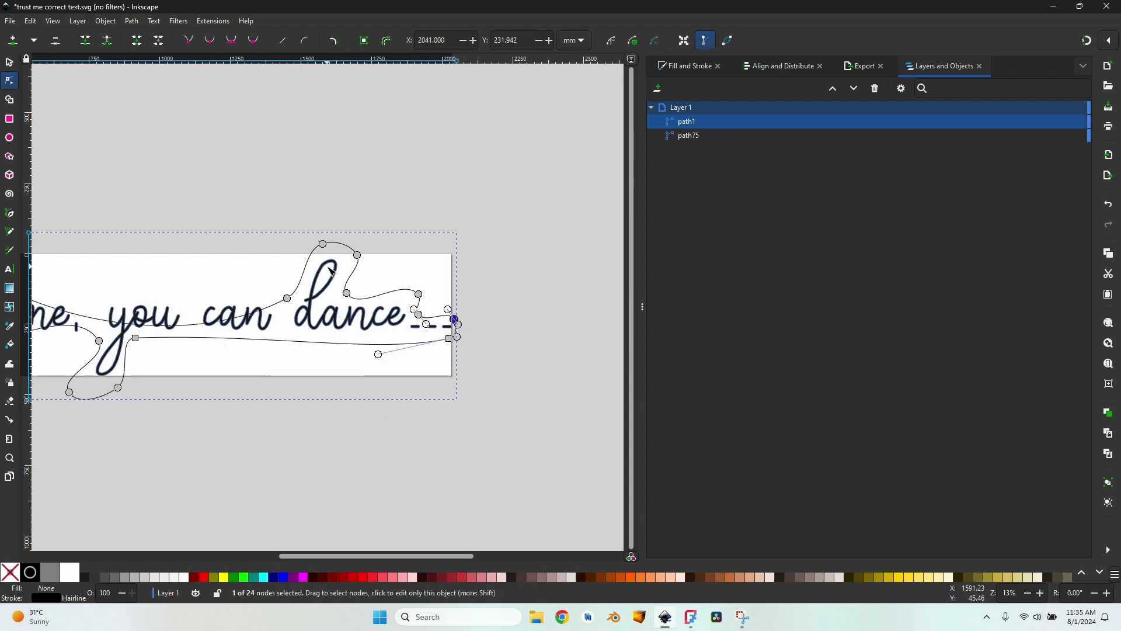
Adjust the outline nodes around the tail of the "y" and the word "Trust" to follow the letters more closely
scroll(337, 251, left, 5)
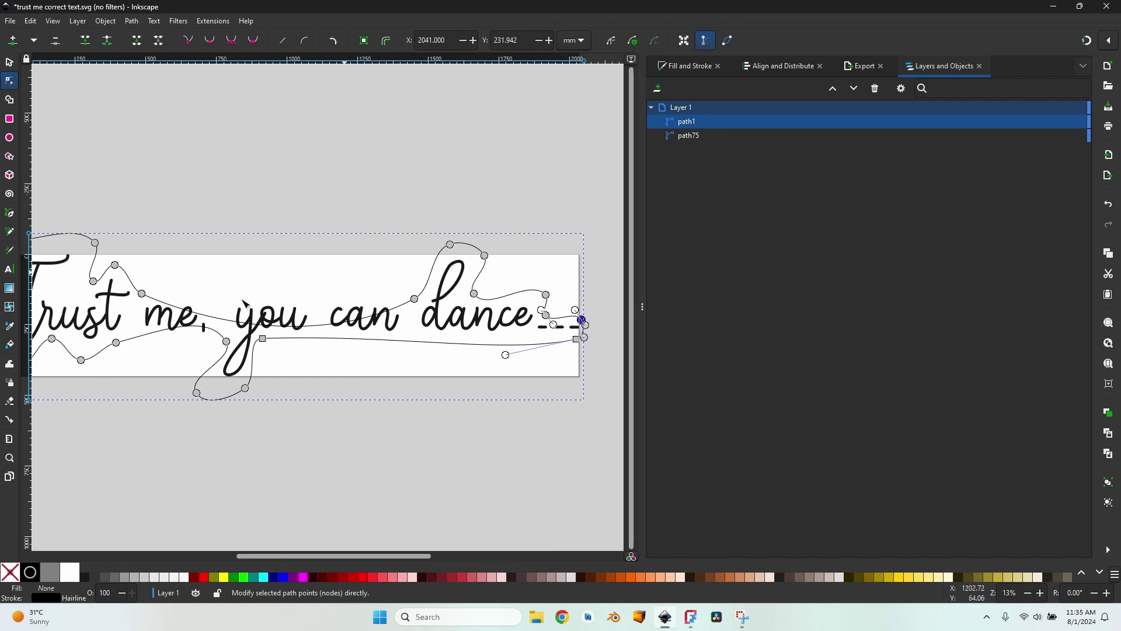
drag(199, 396, 178, 338)
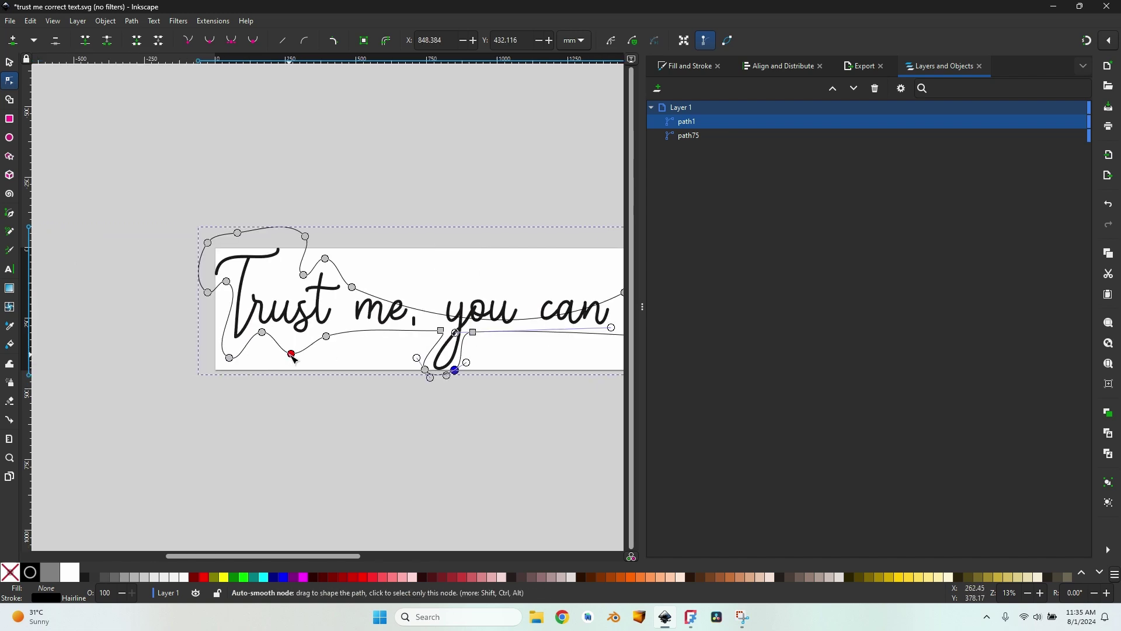
drag(292, 354, 296, 340)
drag(229, 358, 231, 348)
drag(226, 281, 247, 287)
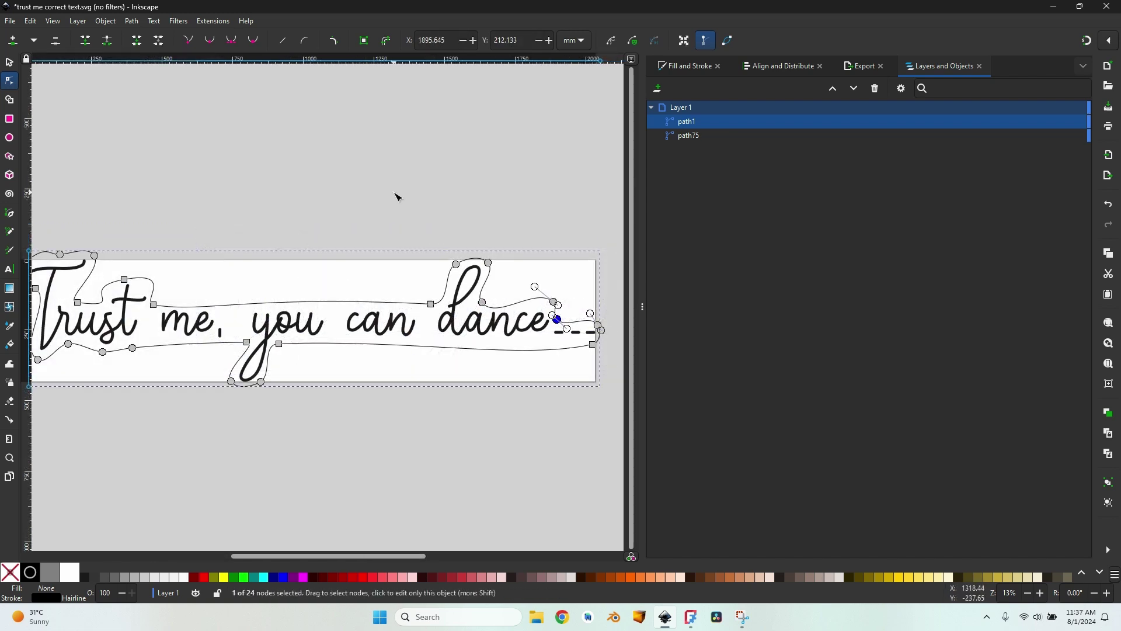
Examine the complete smoothed outline around the lettering and reselect its path for node editing
click(412, 208)
scroll(282, 206, down, 4)
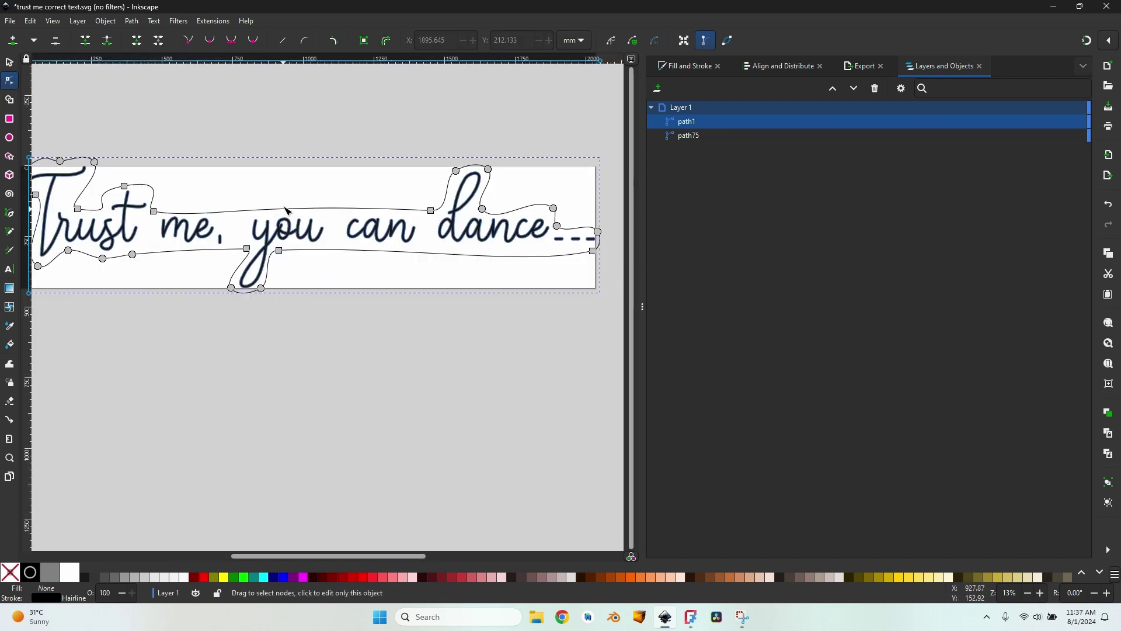
ctrl+scroll(281, 206, down, 1)
click(235, 140)
middle_drag(236, 140, 288, 222)
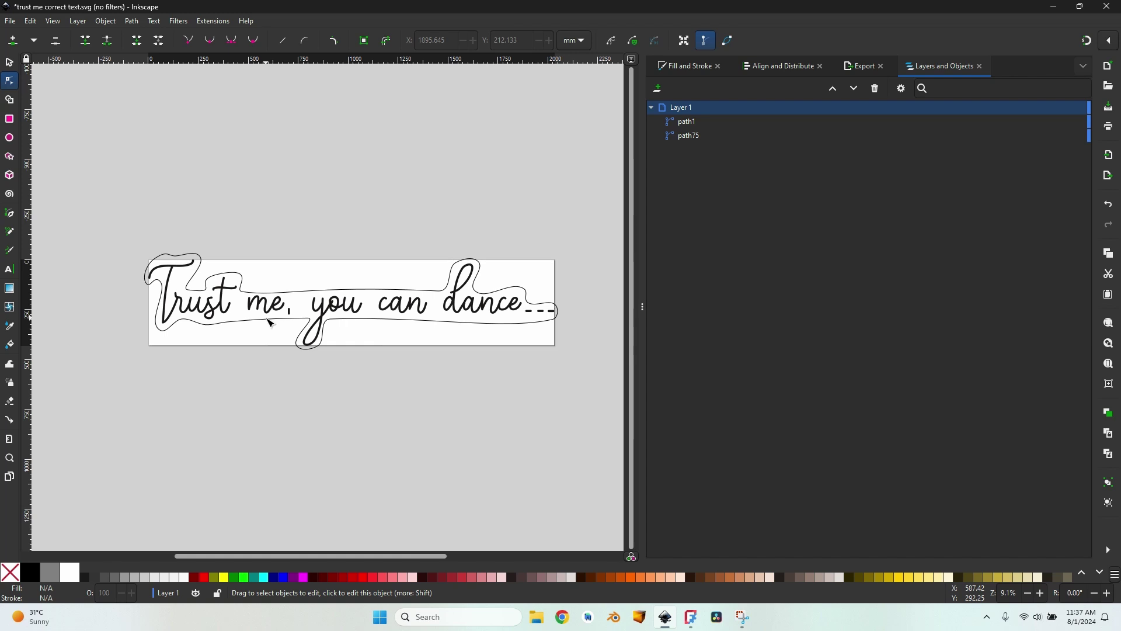
click(266, 326)
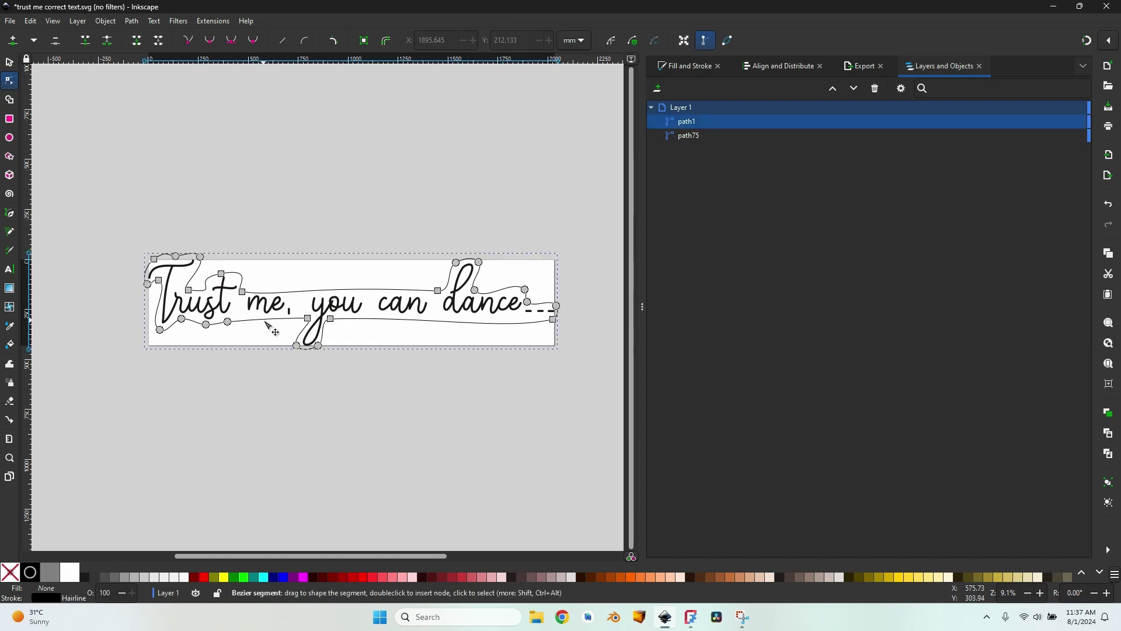
Set the export to include only the selected outline path and use the Plain SVG format
click(864, 66)
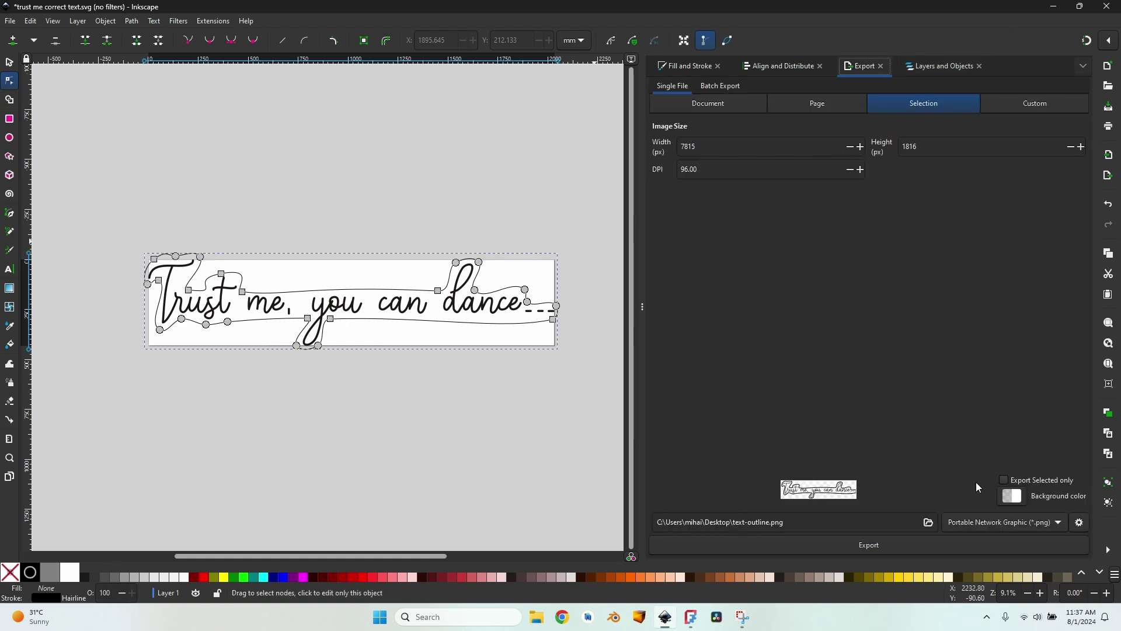
click(1004, 480)
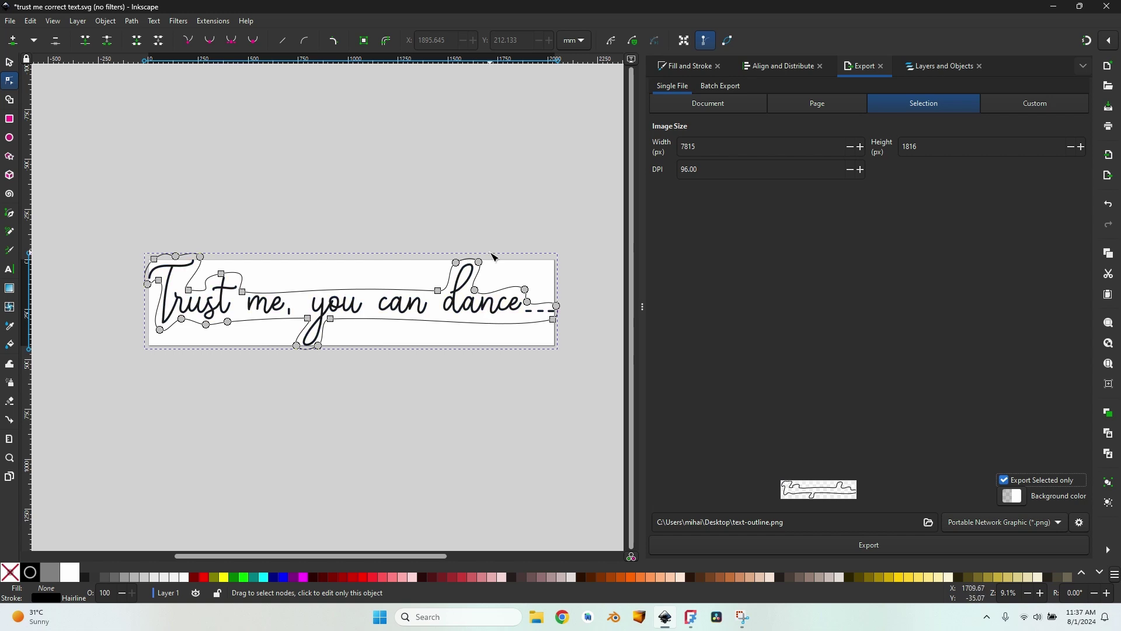
click(9, 62)
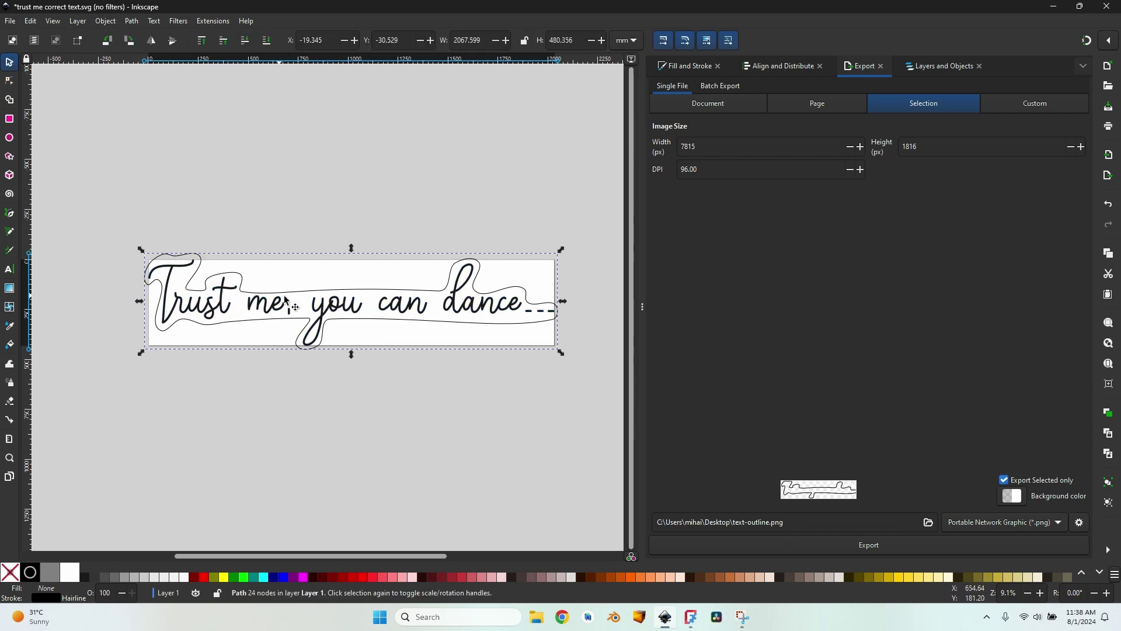
click(1002, 521)
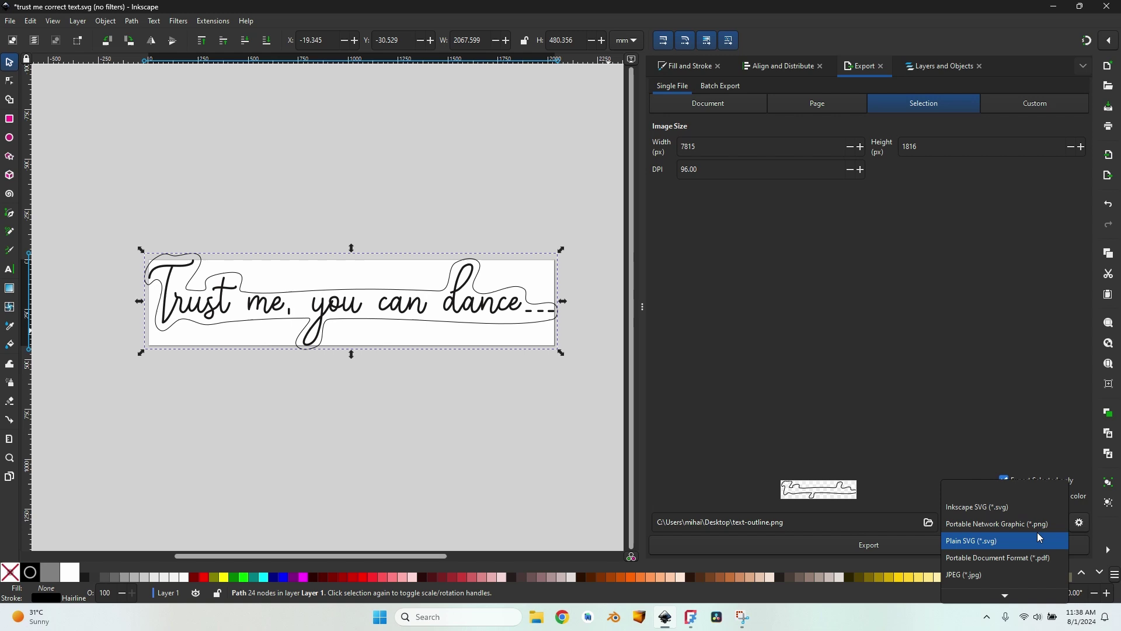
click(992, 540)
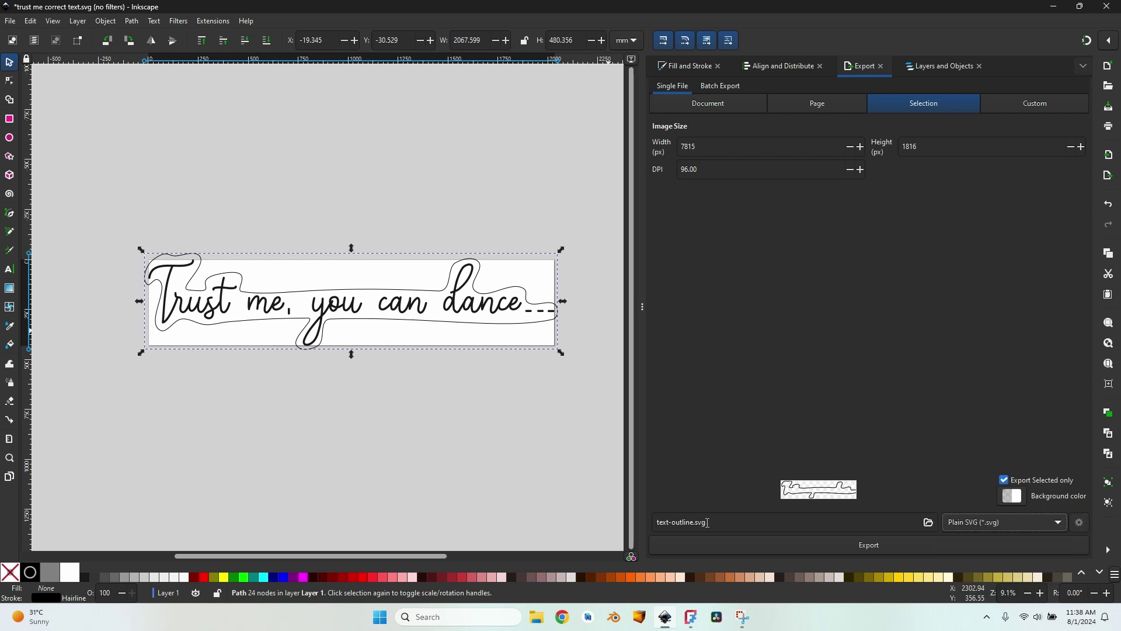
Export the selected outline path to the Desktop under the file name text-outline
click(928, 523)
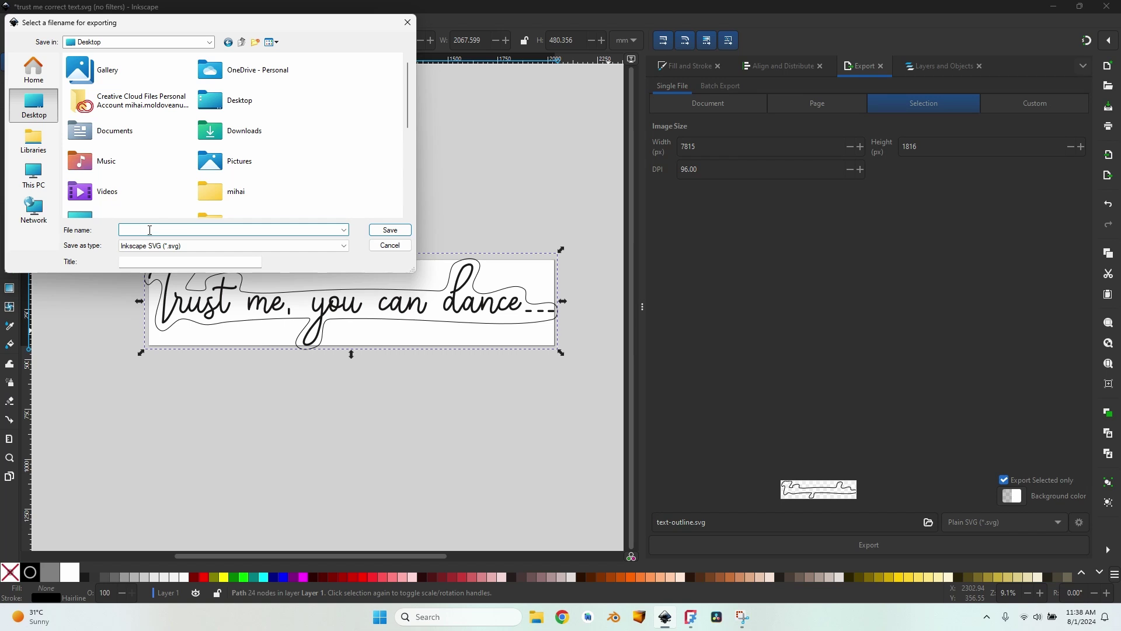
text(text-outline)
key(Return)
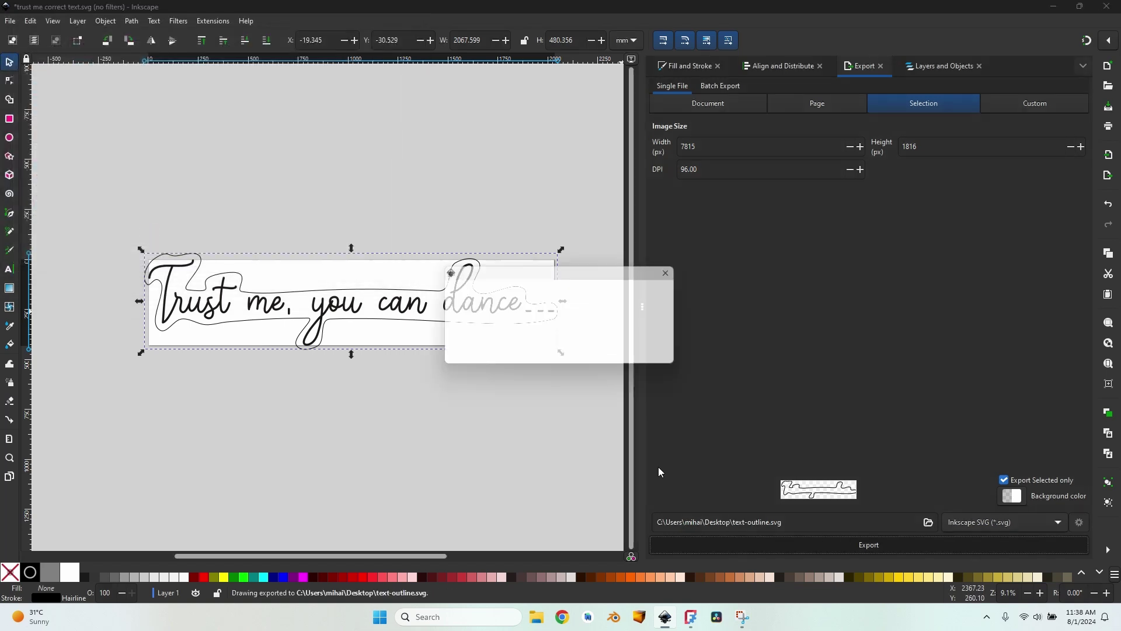
key(Return)
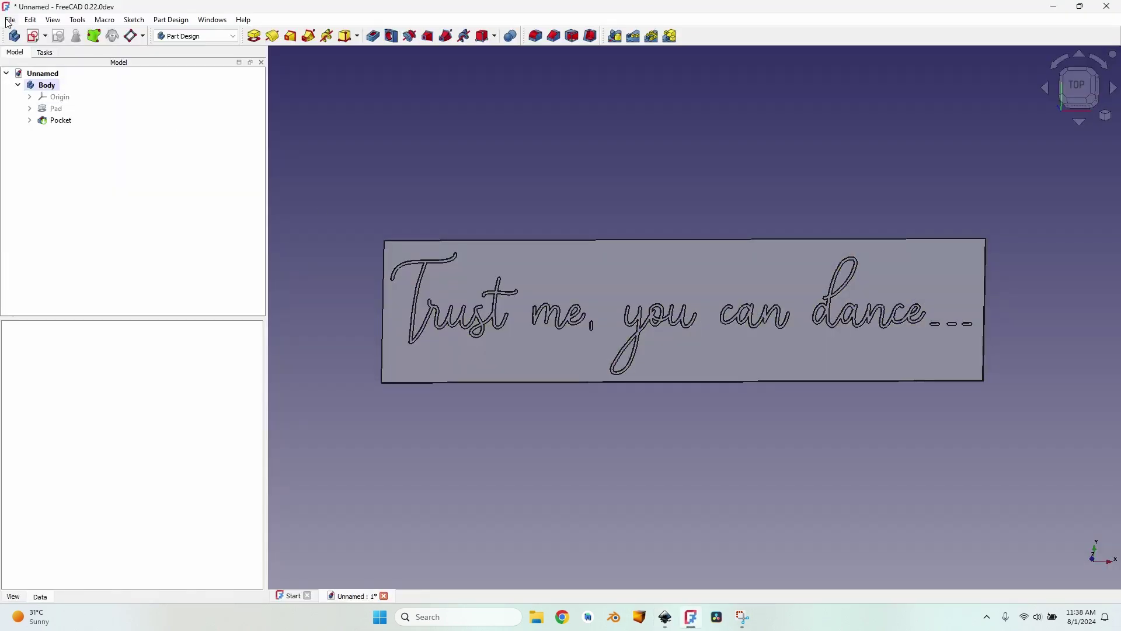
Switch to FreeCAD and import text-outline.svg from the Desktop as SVG geometry
click(10, 21)
click(45, 175)
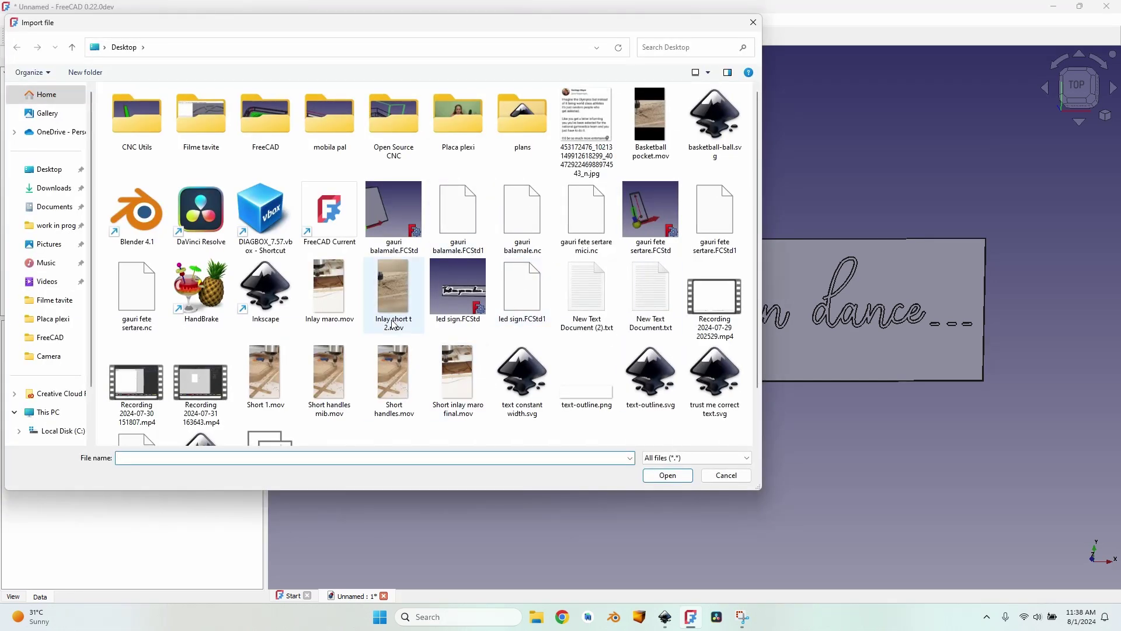
double_click(511, 363)
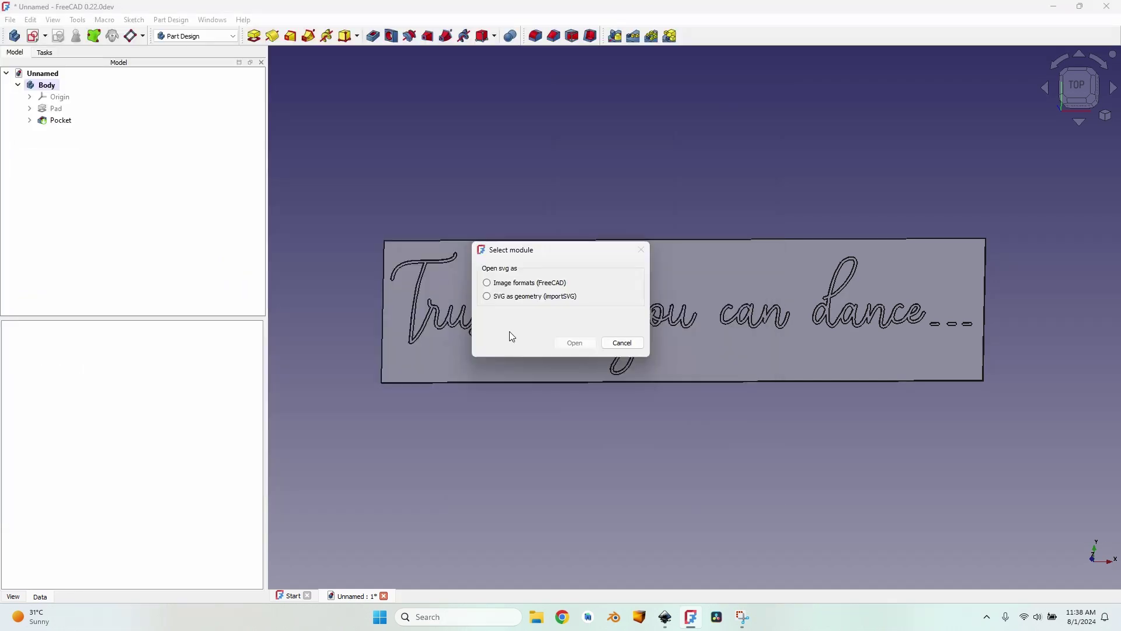
click(506, 298)
click(575, 343)
middle_drag(604, 374, 607, 289)
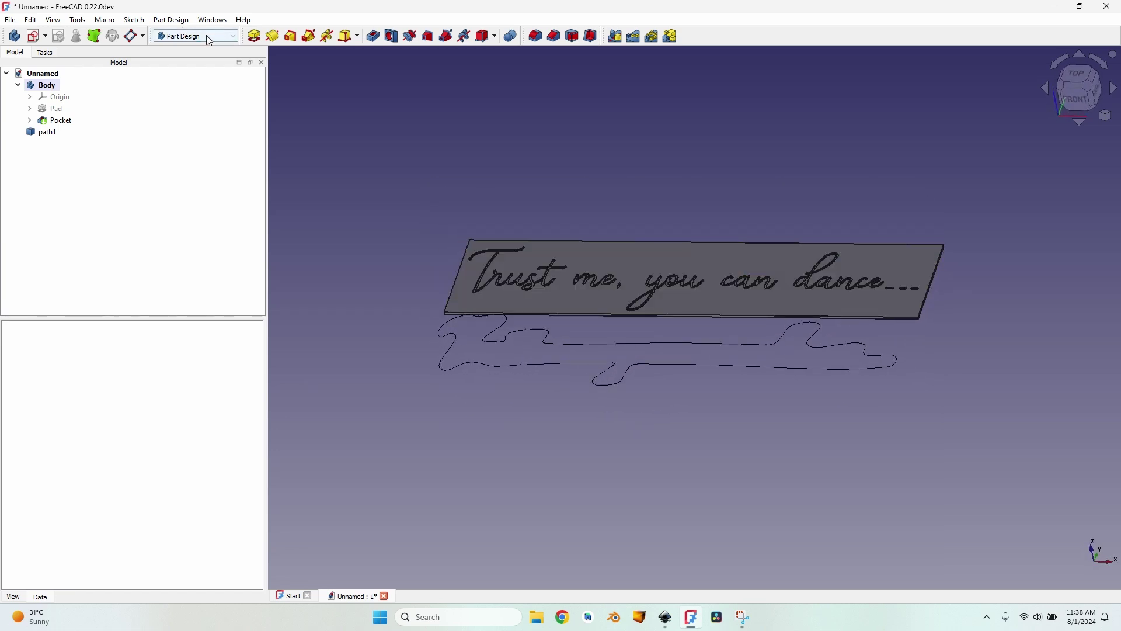
Convert the imported path1 outline into a Draft sketch that replaces the path, and move the sketch into the Body
click(219, 37)
click(198, 64)
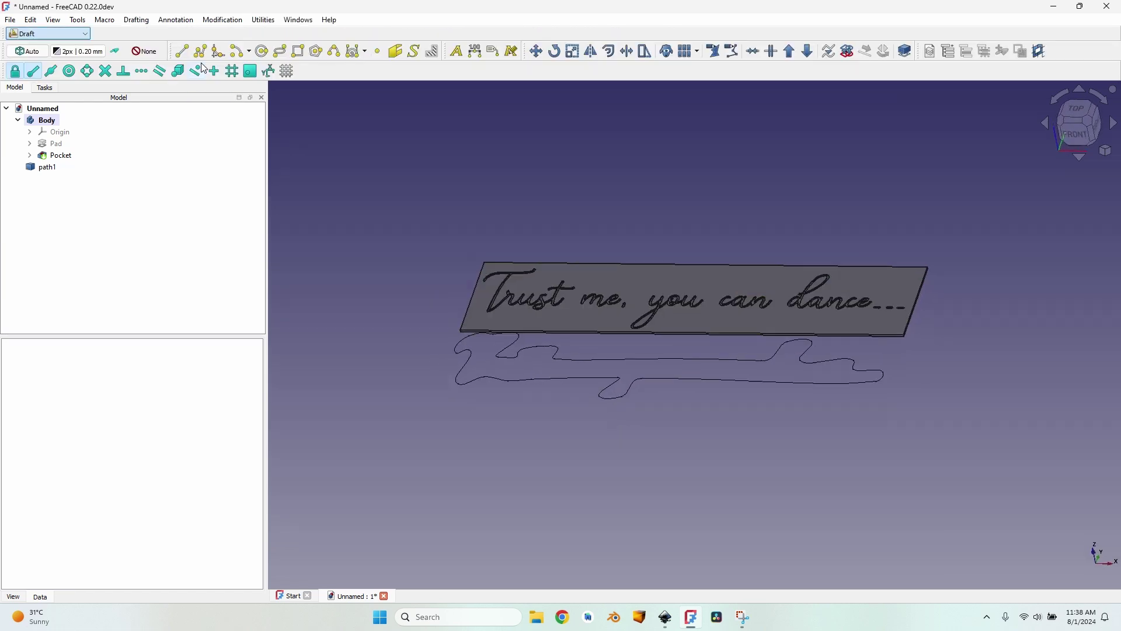
click(48, 167)
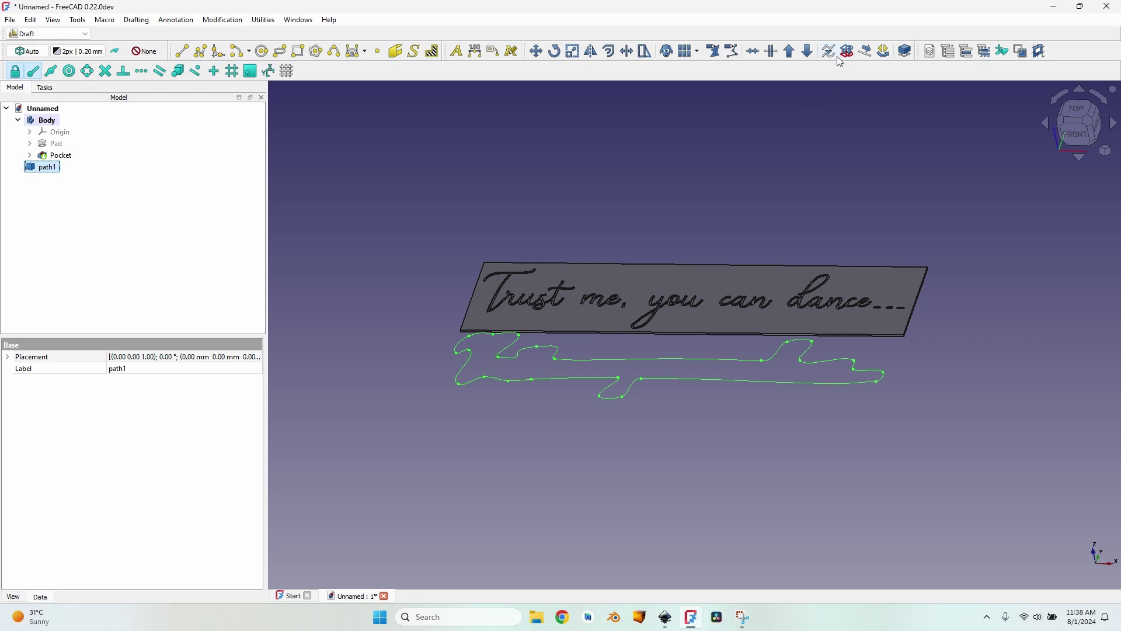
click(853, 55)
key(Delete)
mouse_move(40, 171)
mouse_down()
mouse_move(61, 170)
mouse_move(70, 147)
mouse_move(58, 124)
mouse_move(70, 131)
mouse_up()
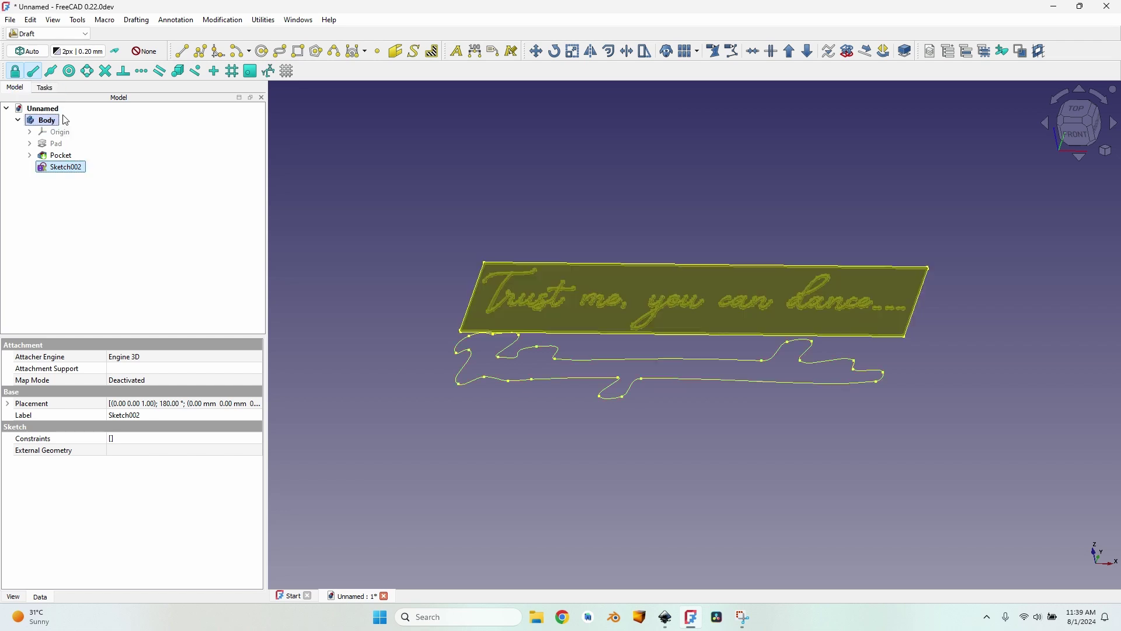
click(431, 339)
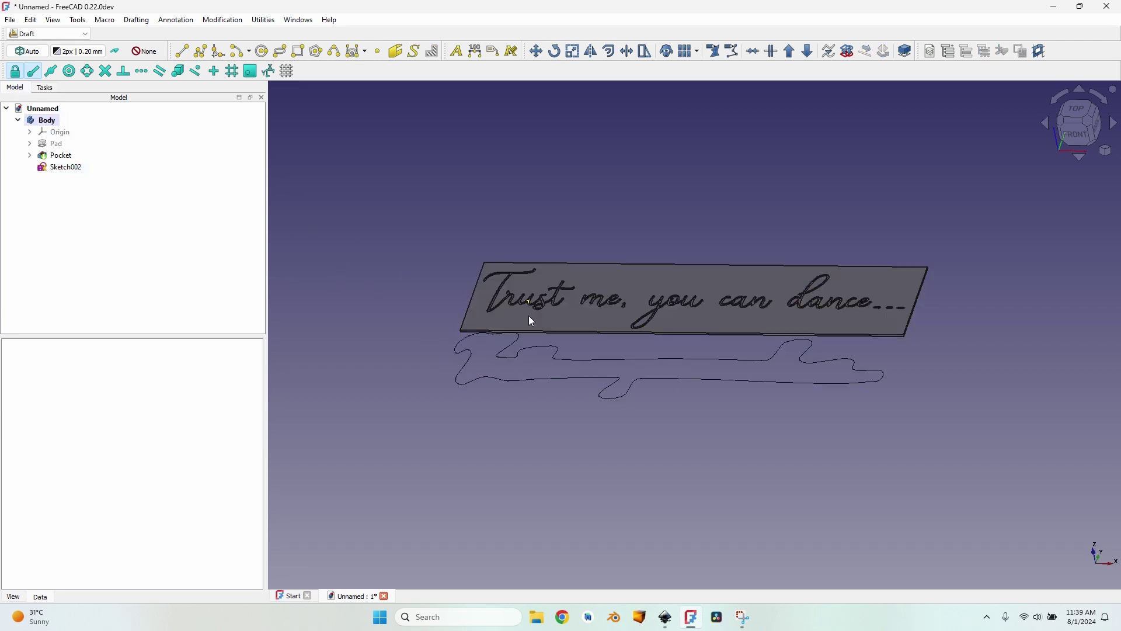
Set the outline sketch's z position to 10 mm
click(78, 174)
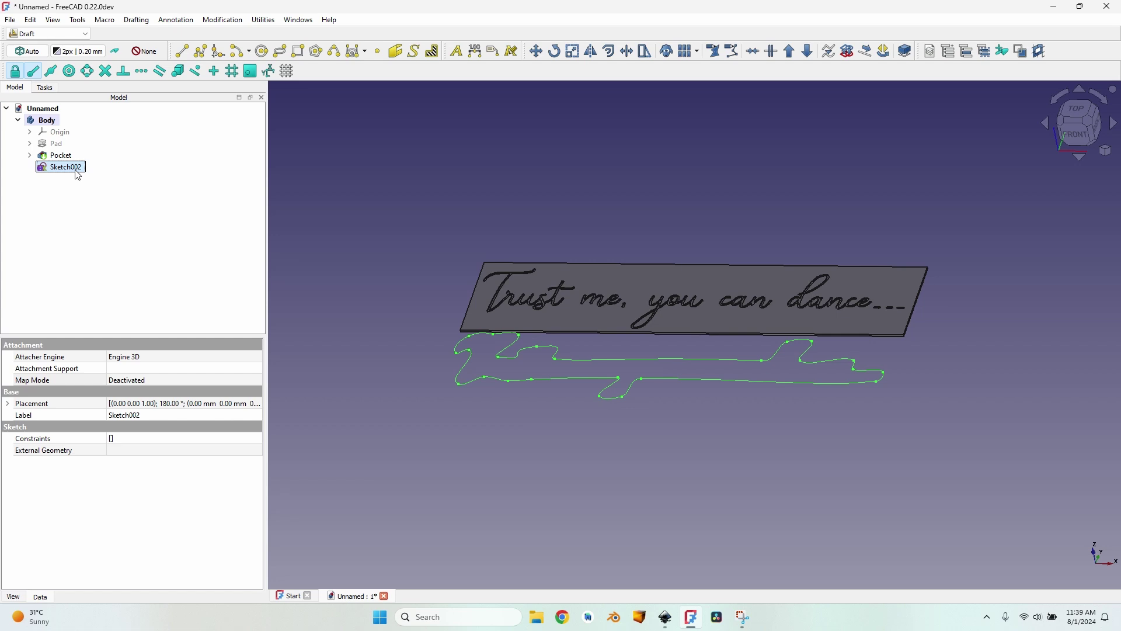
click(8, 403)
click(19, 438)
click(140, 474)
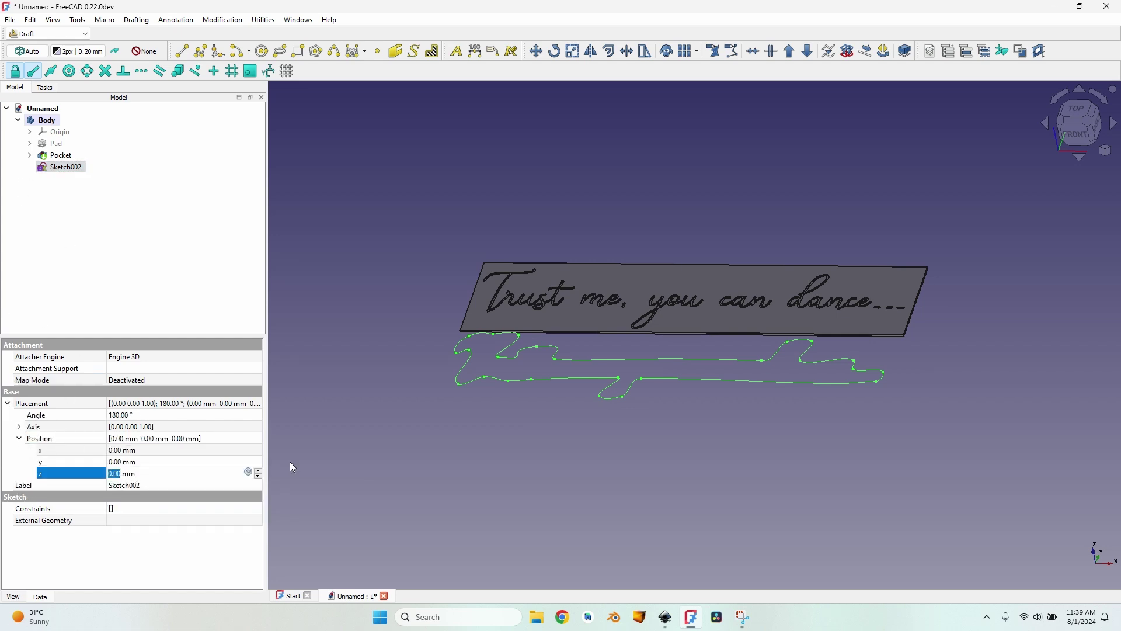
text(10)
key(Return)
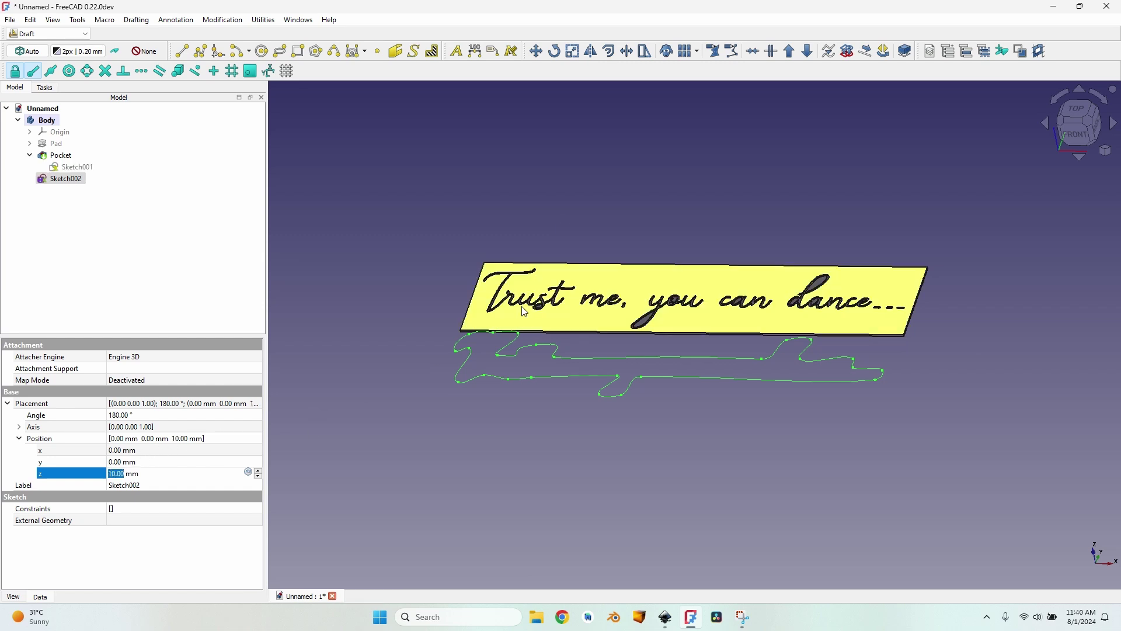
Shift the outline sketch along y onto the lettering by setting its y position to 480 mm
click(130, 462)
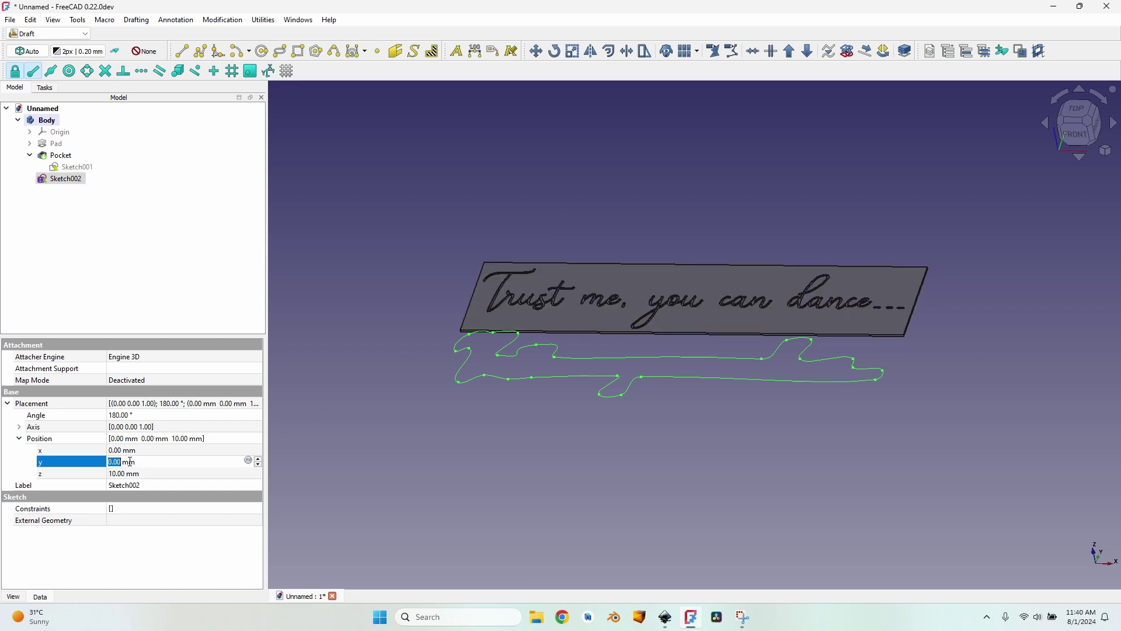
text(430)
key(Return)
text(480)
key(Return)
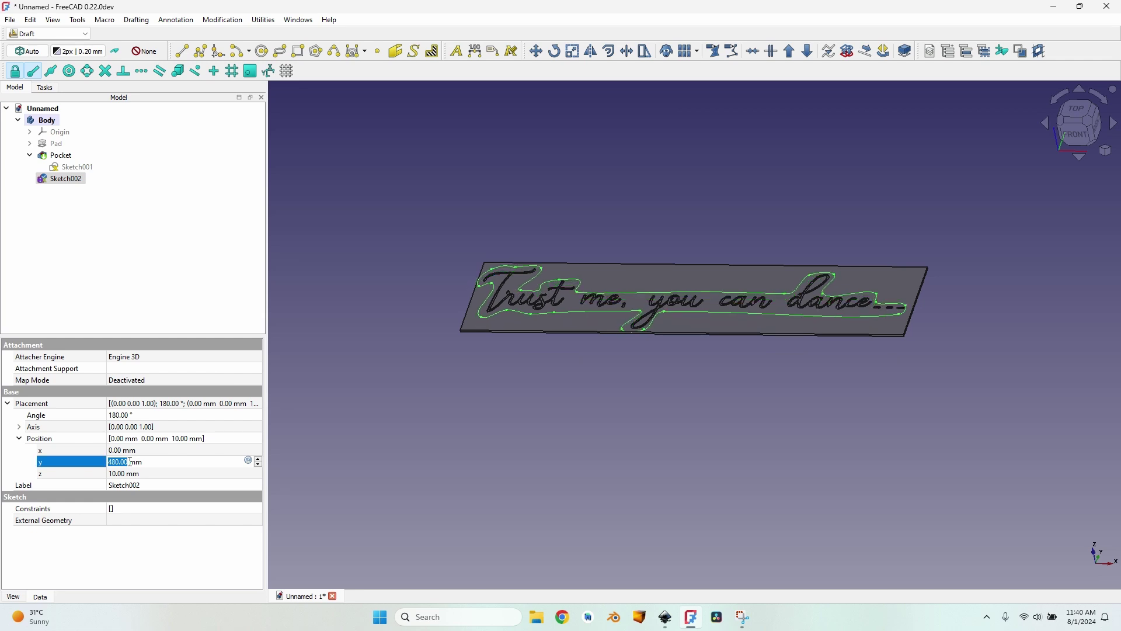
Check the outline against the plate edges from above and set the sketch's x position to 8 mm
key(2)
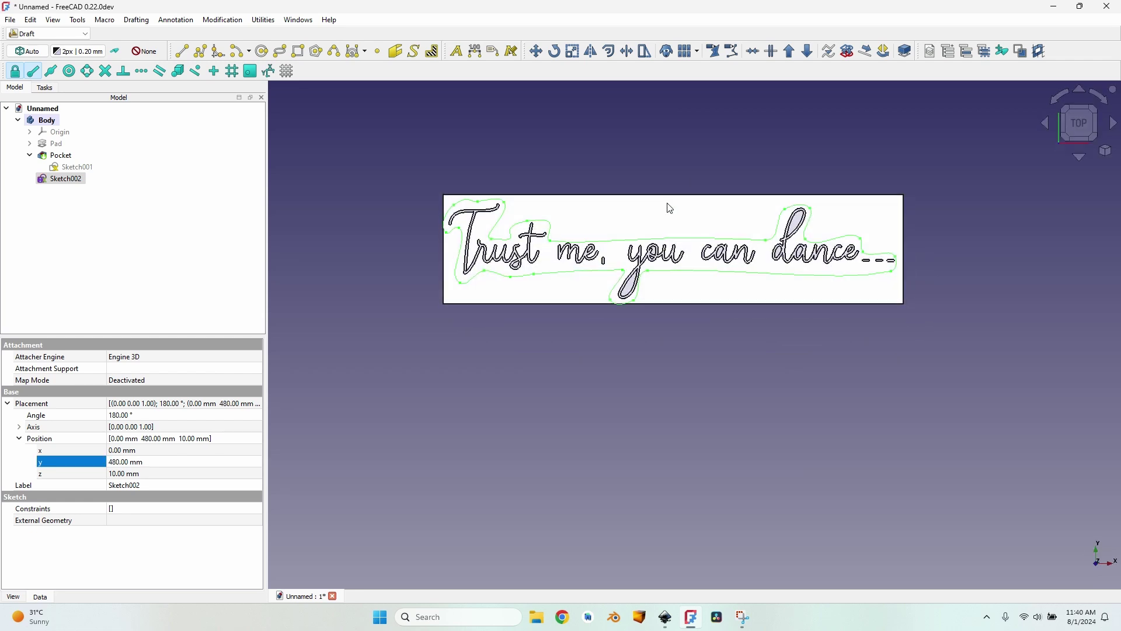
click(669, 164)
scroll(424, 250, up, 10)
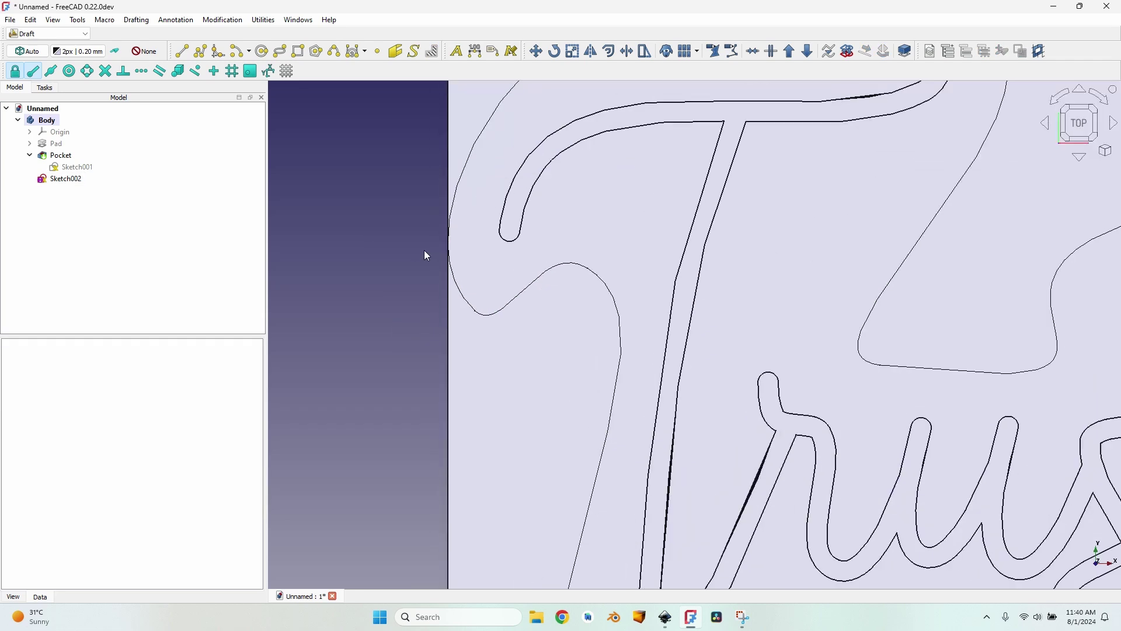
scroll(444, 240, down, 10)
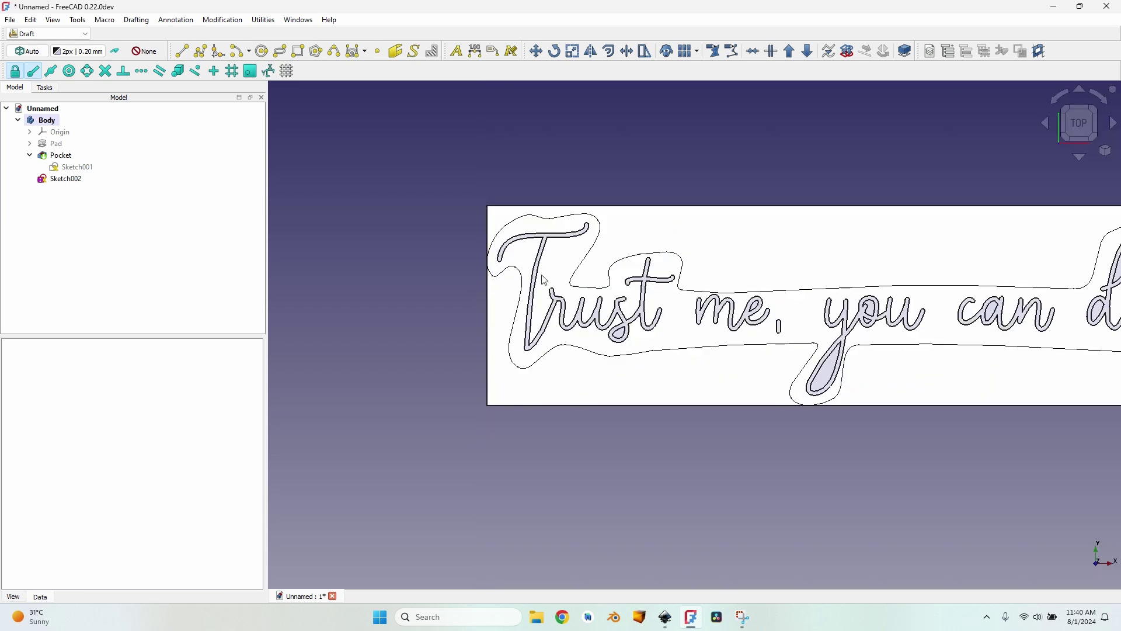
middle_drag(929, 296, 738, 302)
scroll(738, 302, down, 1)
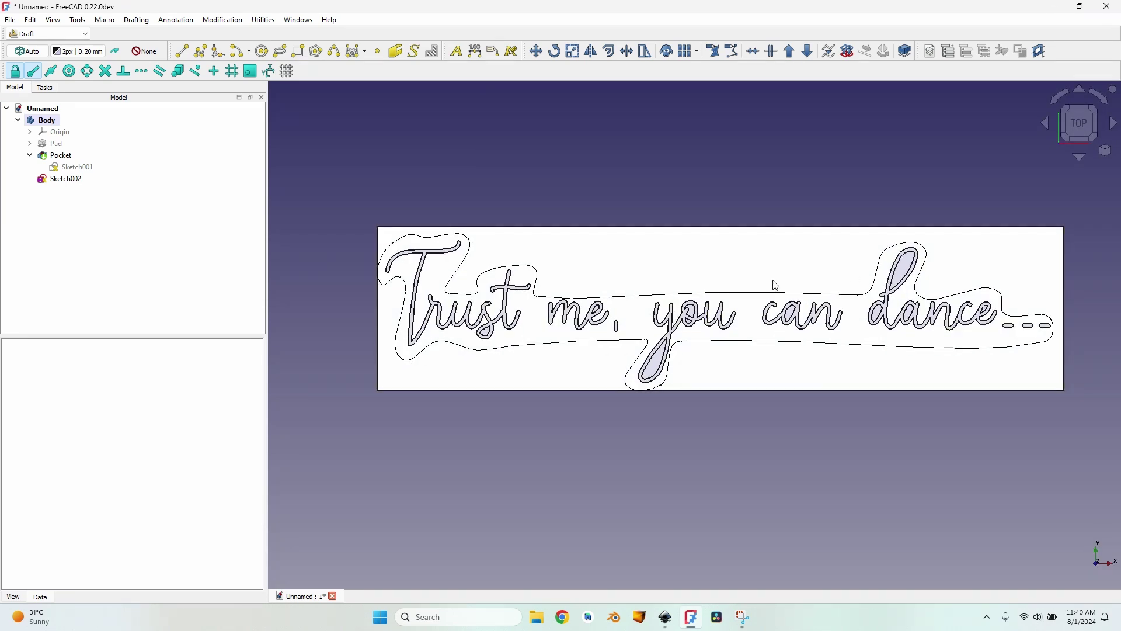
click(66, 179)
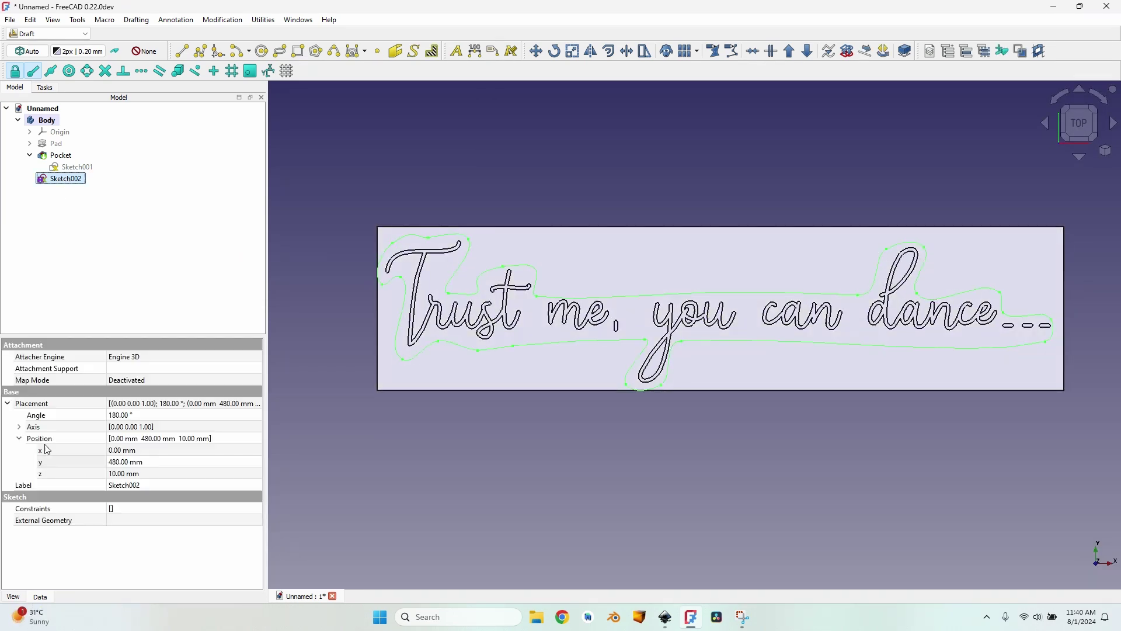
click(119, 450)
click(119, 449)
scroll(647, 390, up, 12)
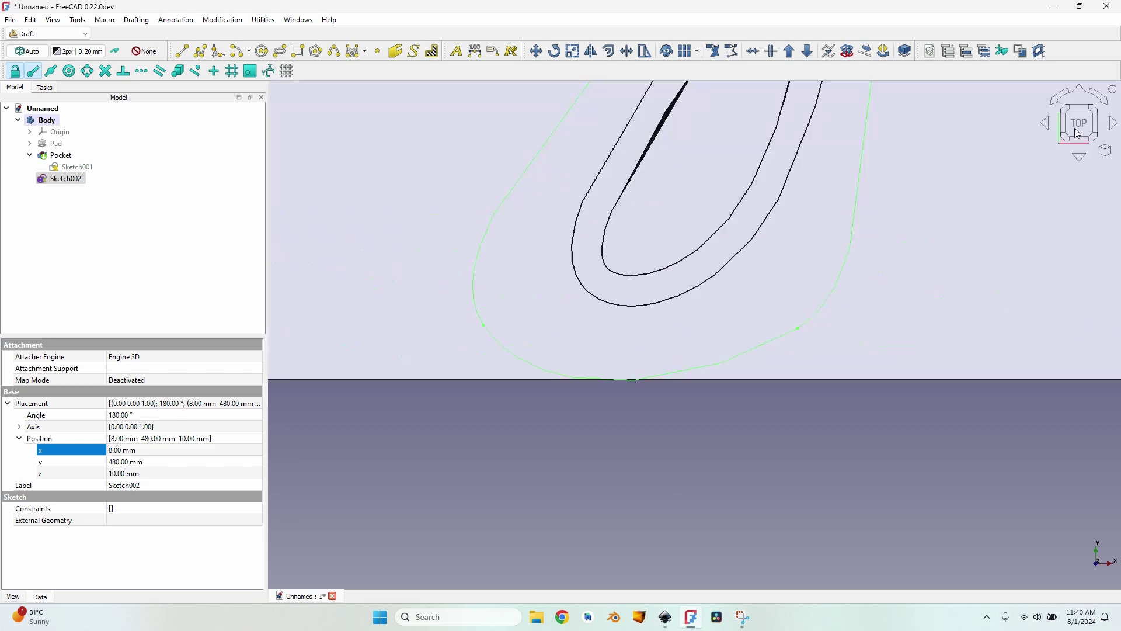
Set the outline sketch's y position to 483 mm so the loop under the "y" clears the plate's lower edge
click(684, 461)
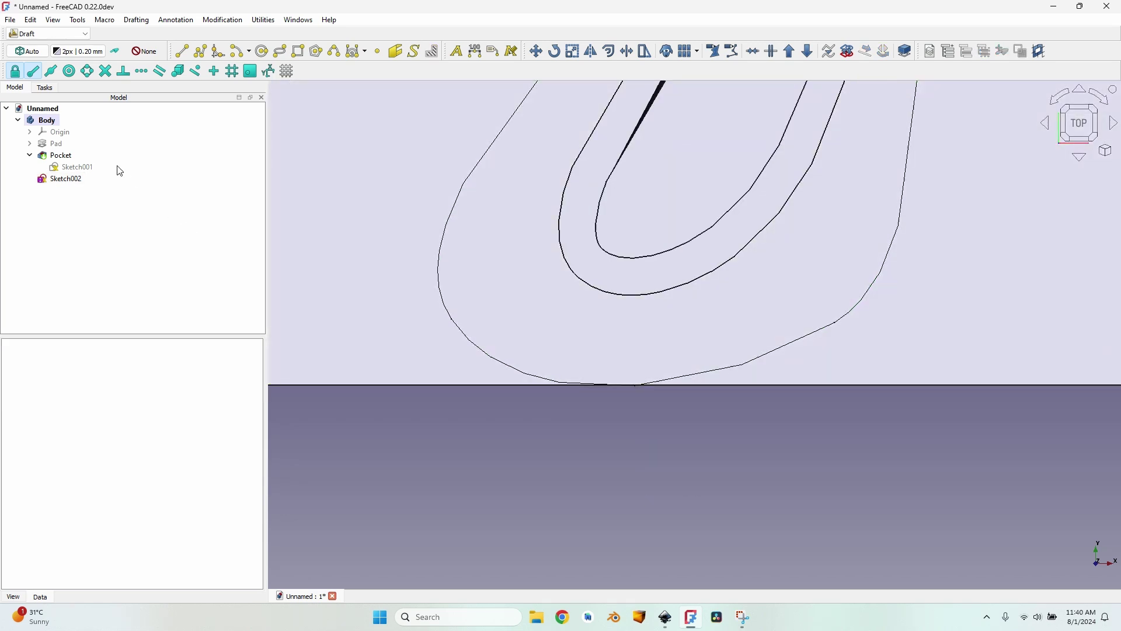
click(65, 179)
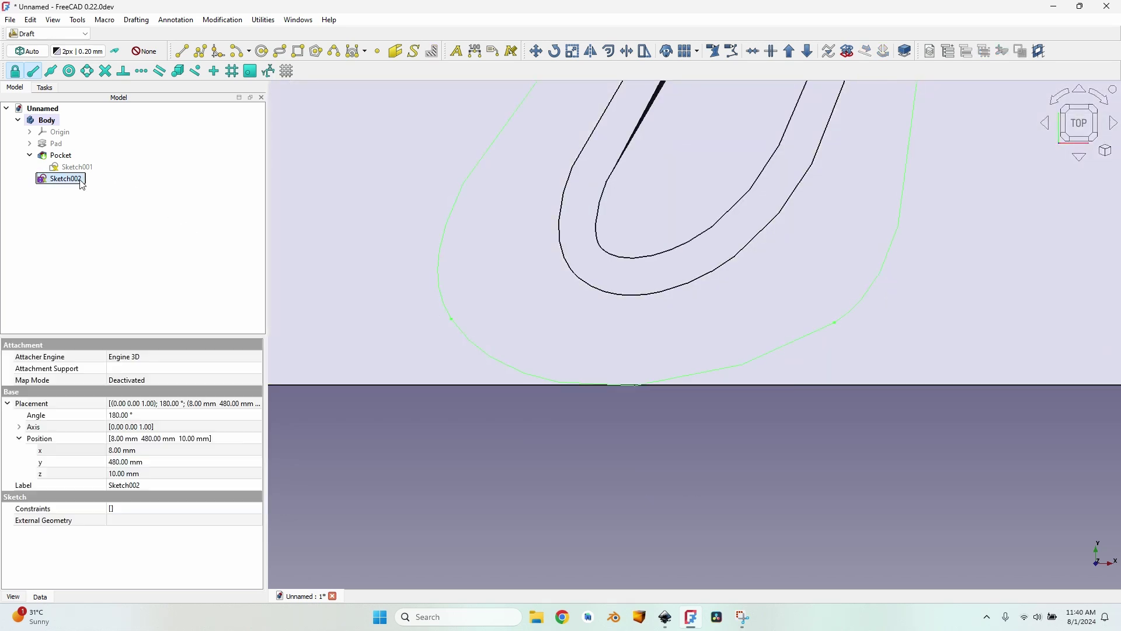
click(139, 461)
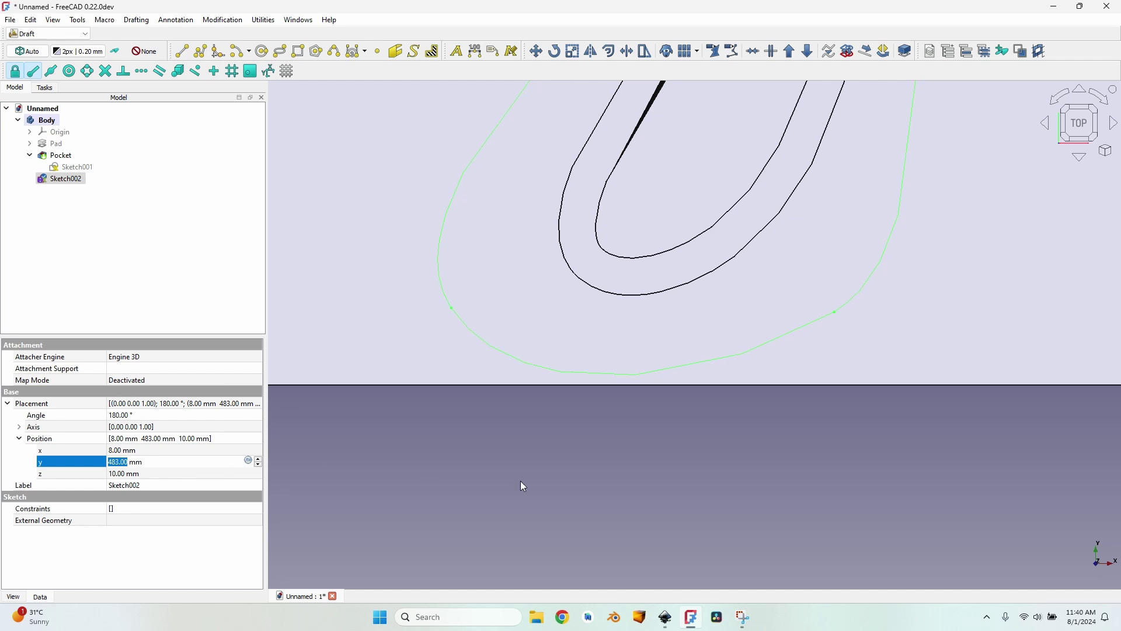
click(679, 495)
scroll(678, 495, down, 10)
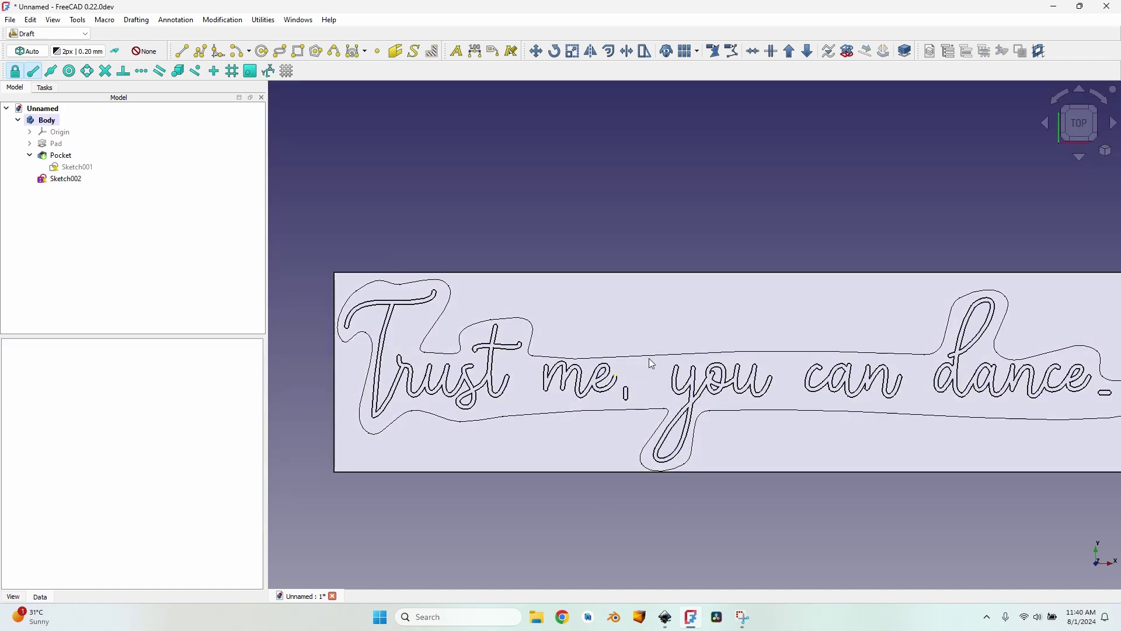
scroll(373, 286, up, 7)
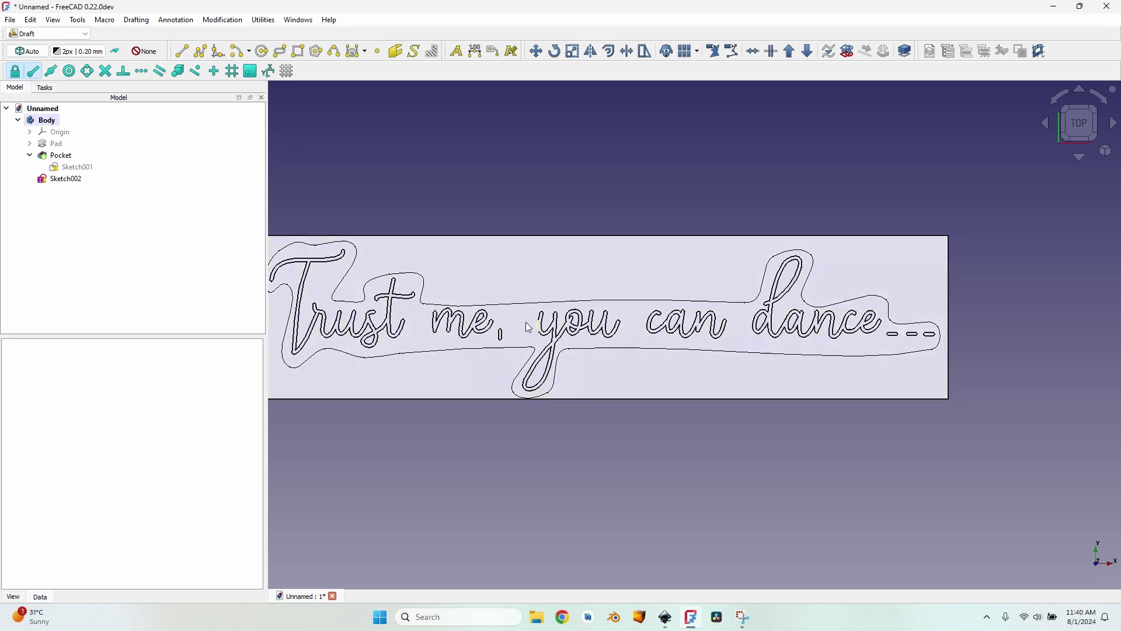
Open the outline sketch for editing and draw a rectangle about 3250 by 1415 mm enclosing the whole plate
click(65, 178)
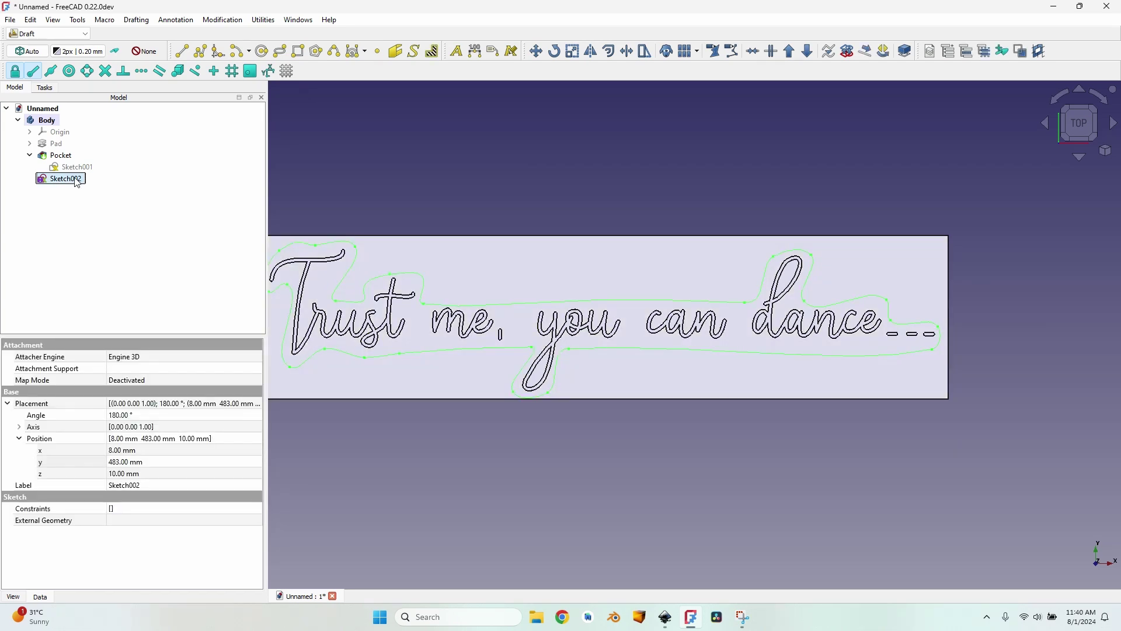
double_click(66, 179)
key(g)
key(r)
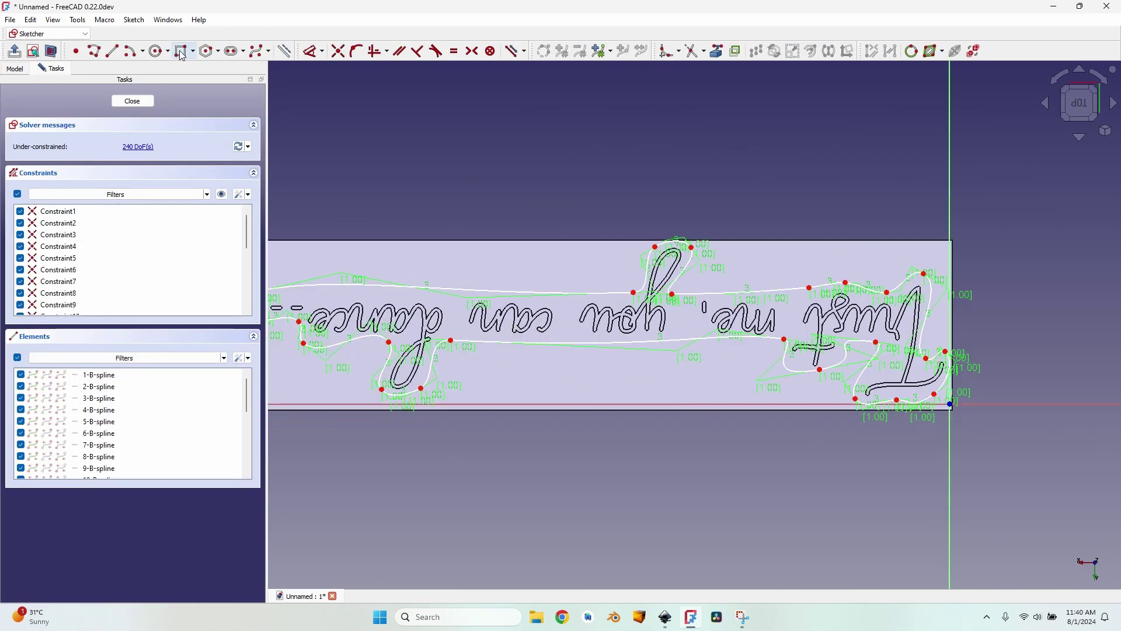
scroll(770, 224, down, 3)
click(965, 394)
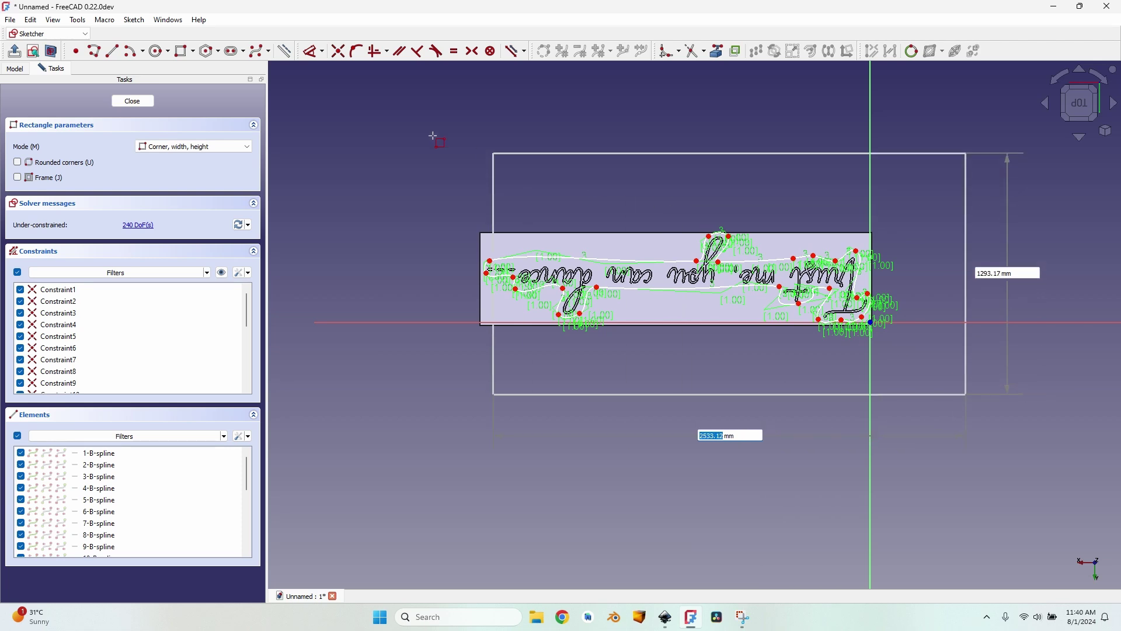
click(360, 129)
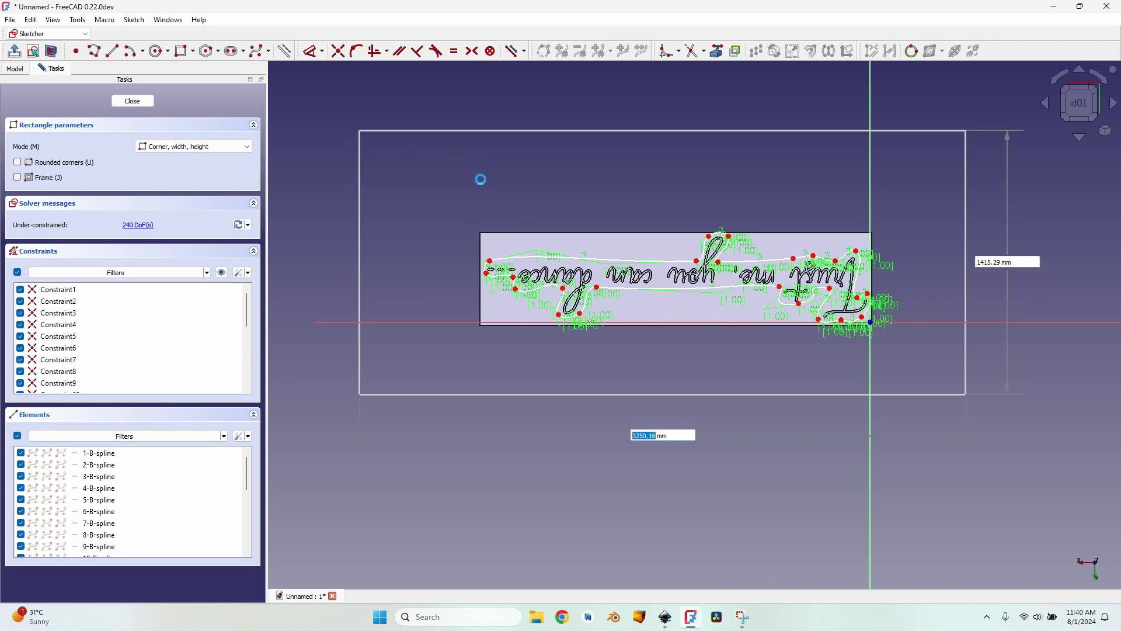
Finish the rectangle, close the outline sketch and cut it through the plate with a Through all pocket in Part Design
key(Escape)
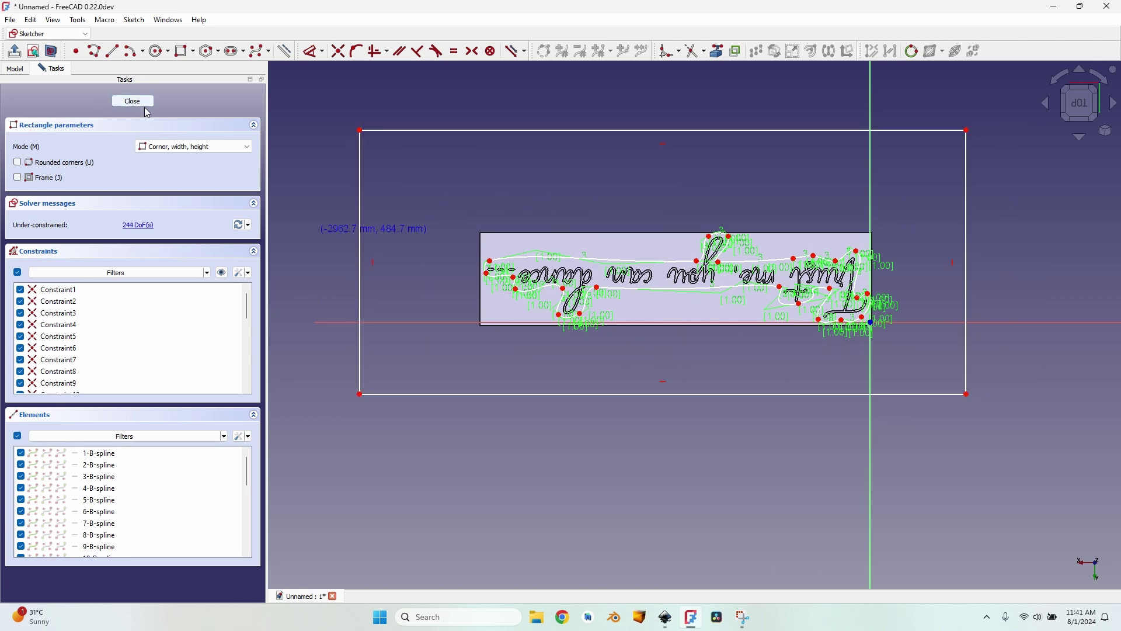
key(Escape)
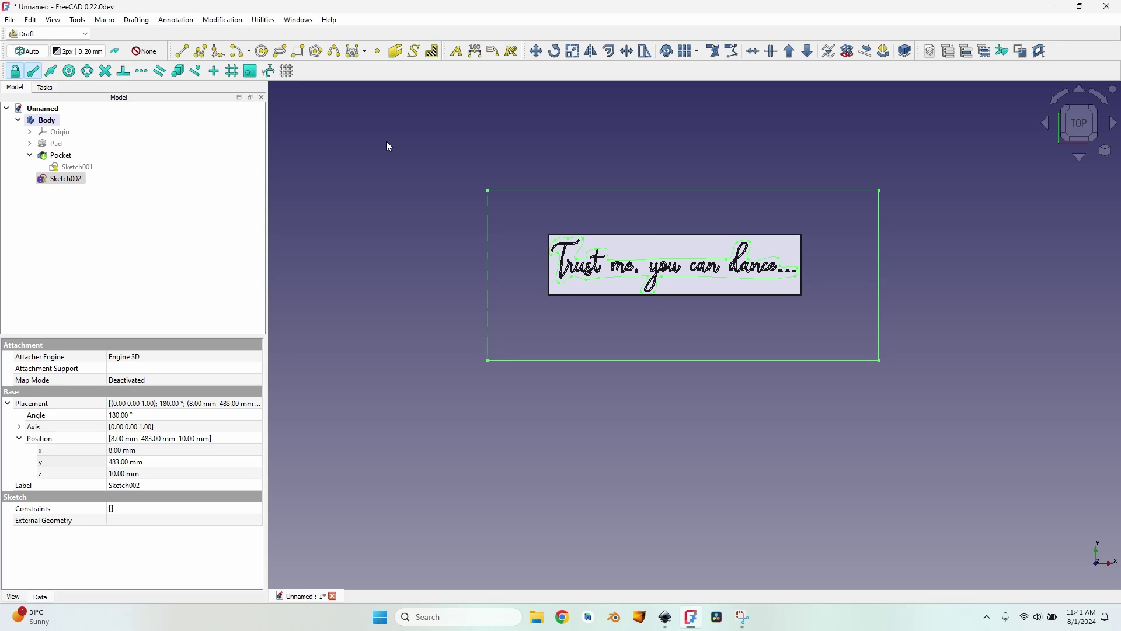
click(62, 33)
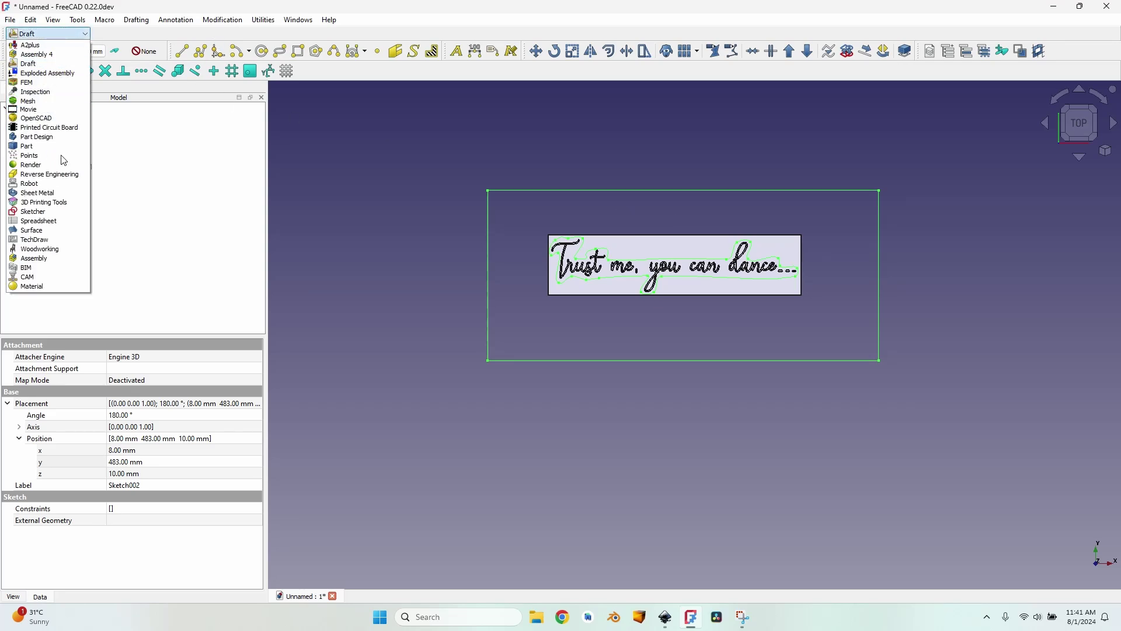
click(36, 137)
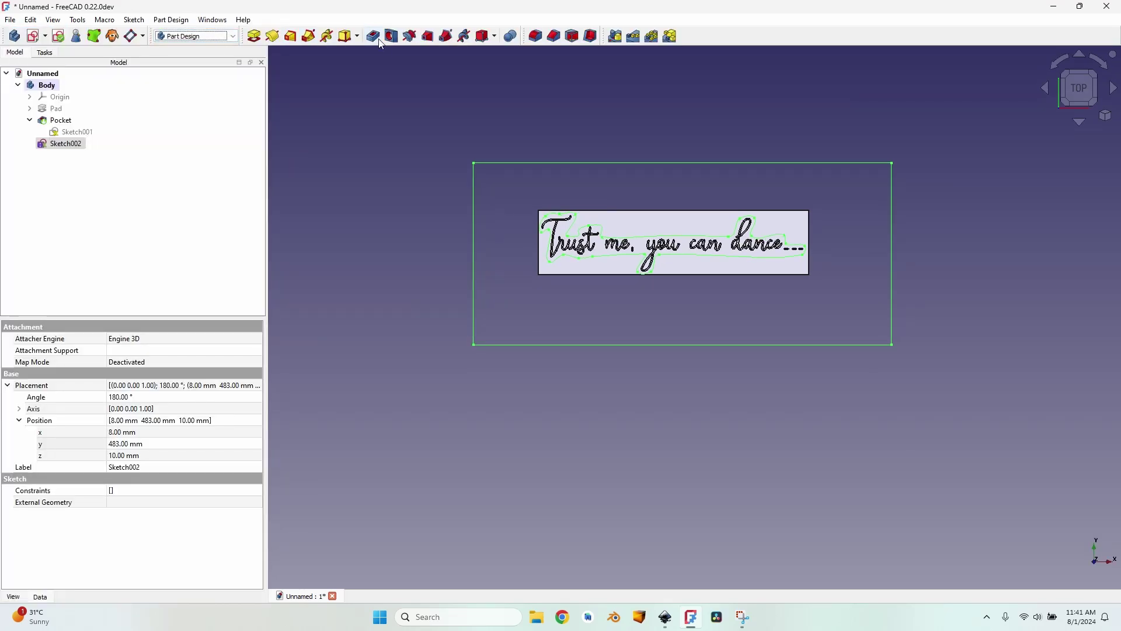
click(379, 40)
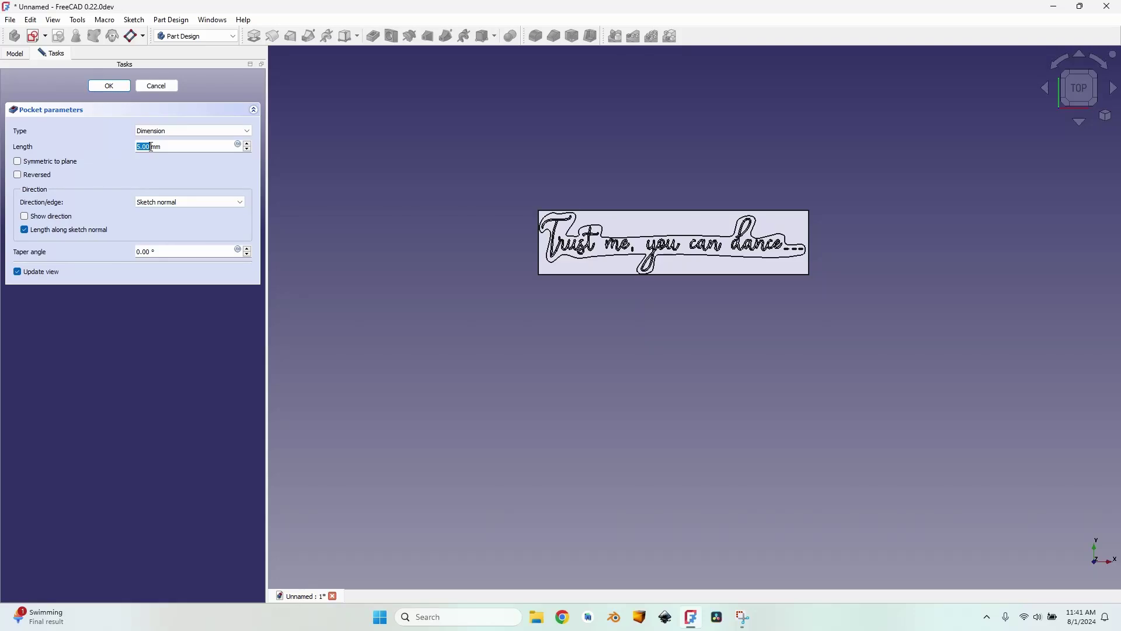
click(171, 132)
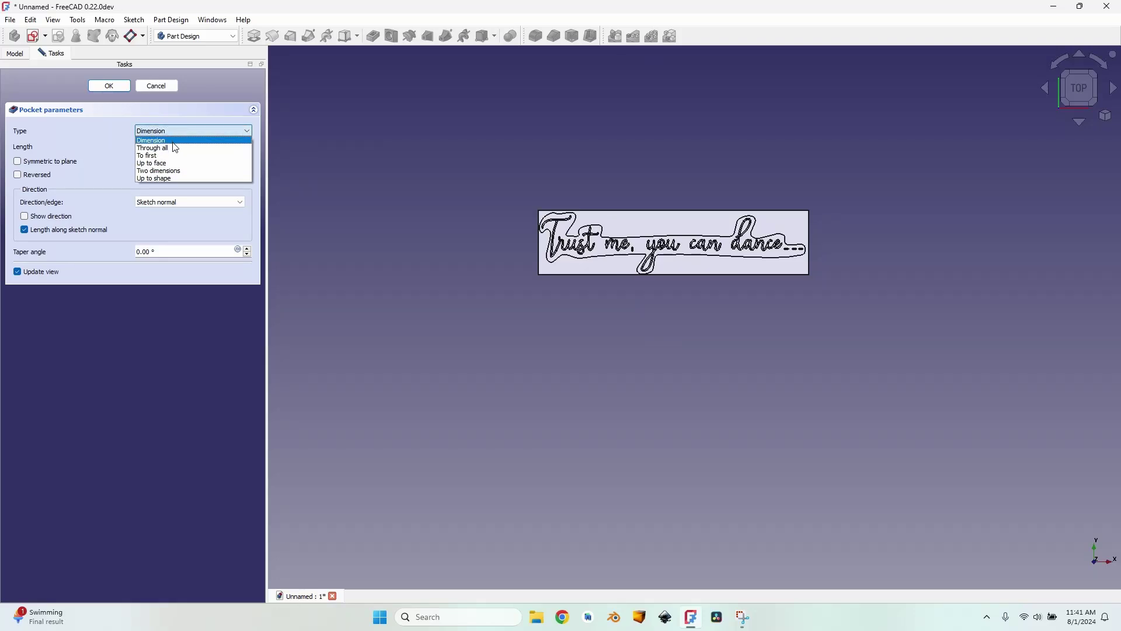
click(173, 146)
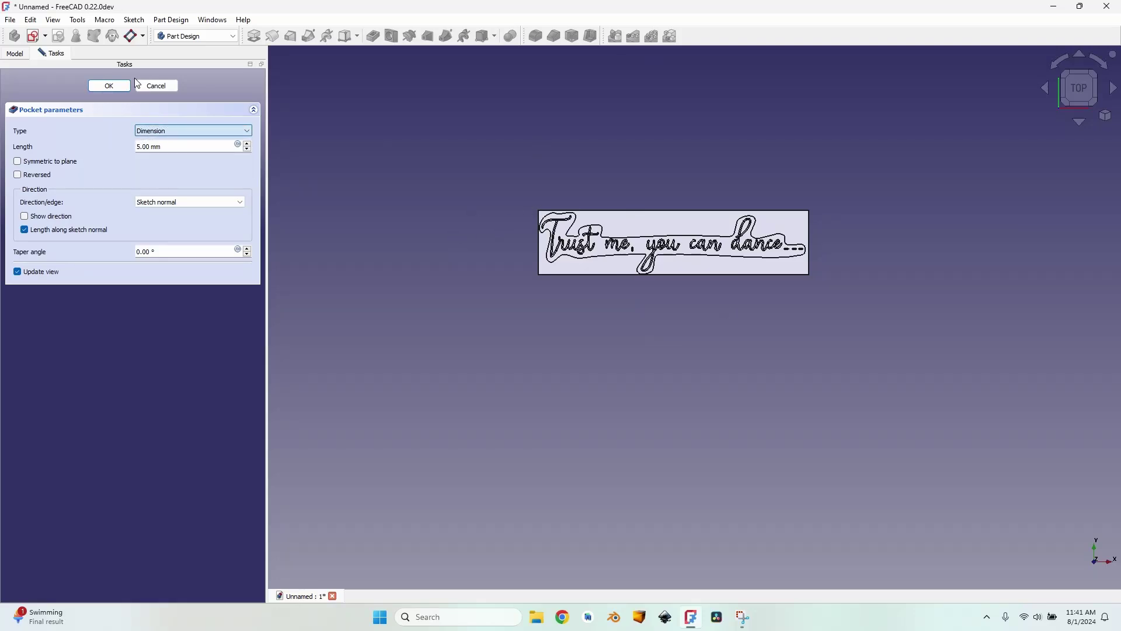
key(Down)
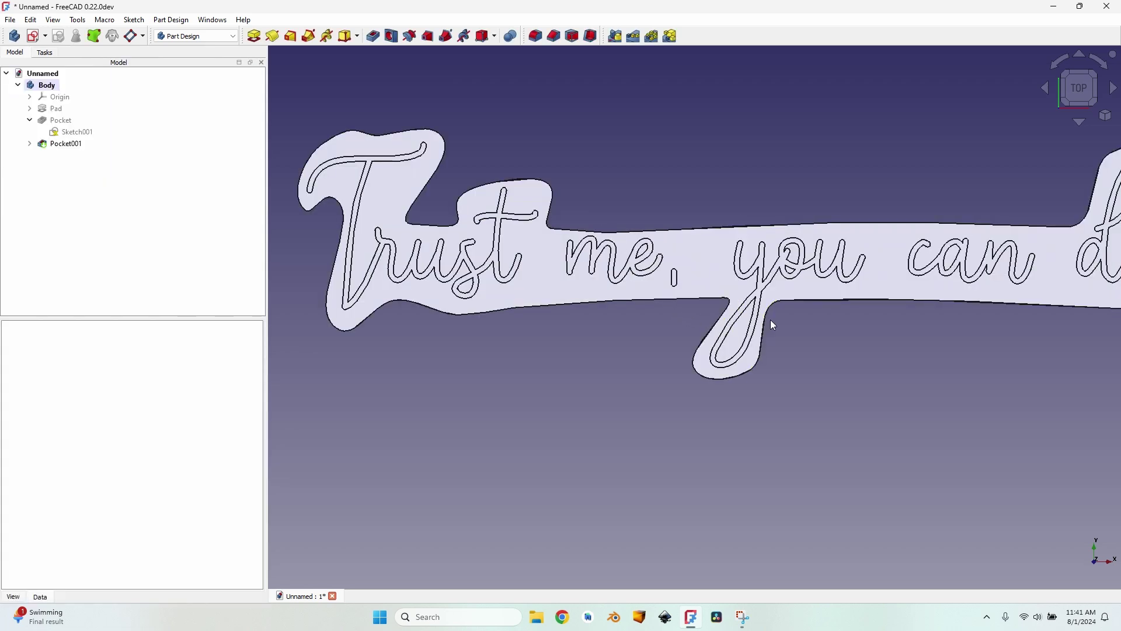
Start a sketch on the plate's front face and draw circles at the T's starting tip (about 56 mm), the t crossbar's end and the m's start
scroll(773, 325, down, 5)
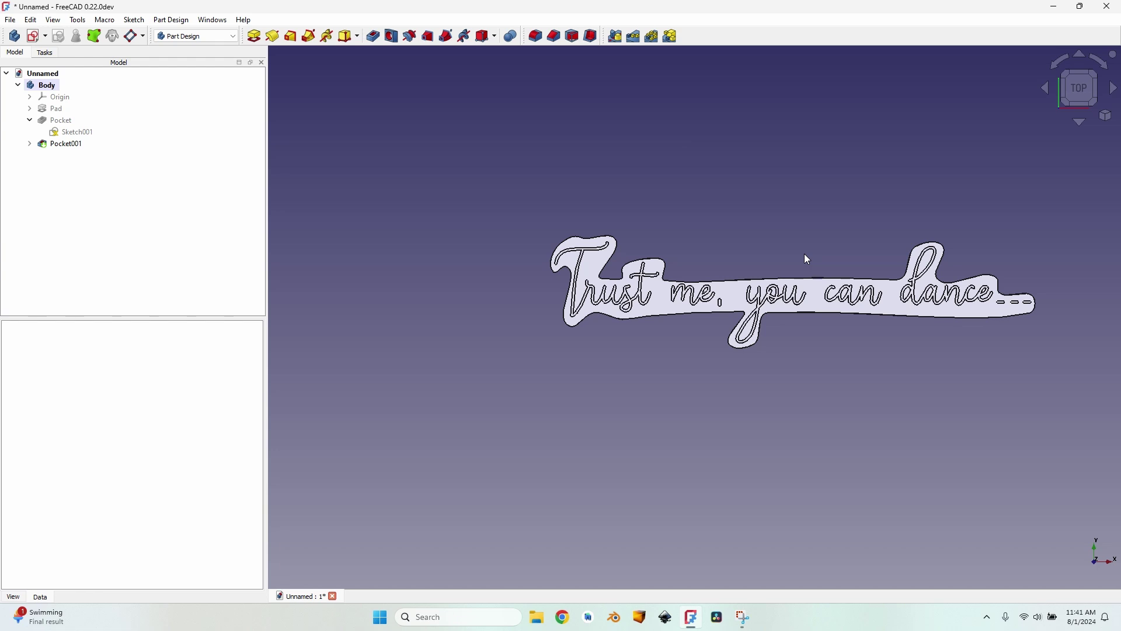
middle_drag(806, 256, 588, 189)
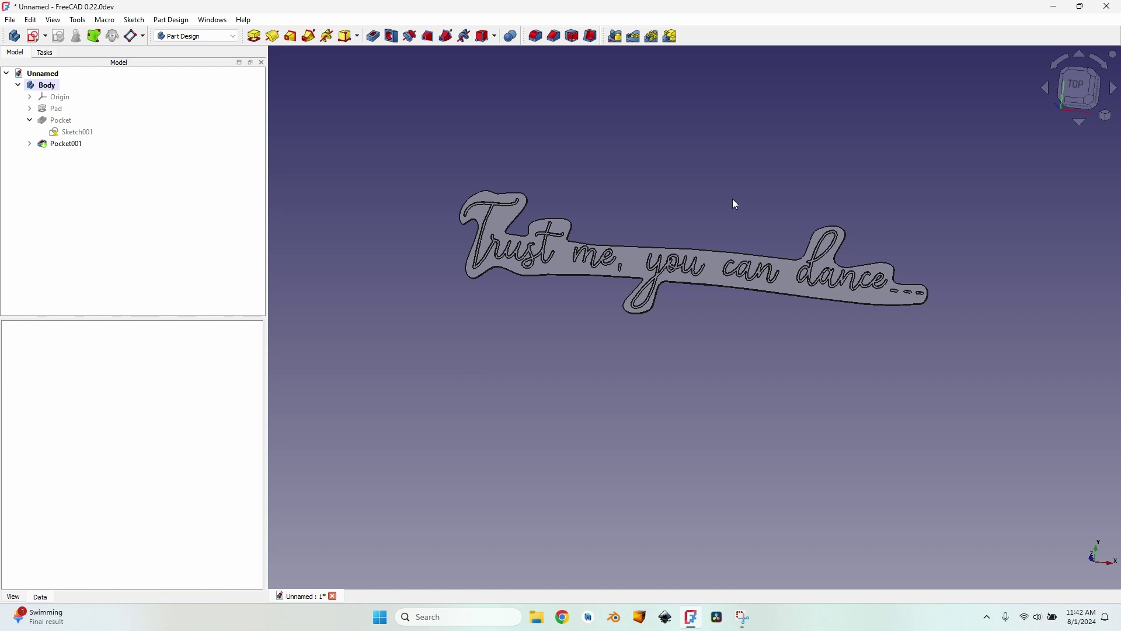
scroll(645, 196, up, 5)
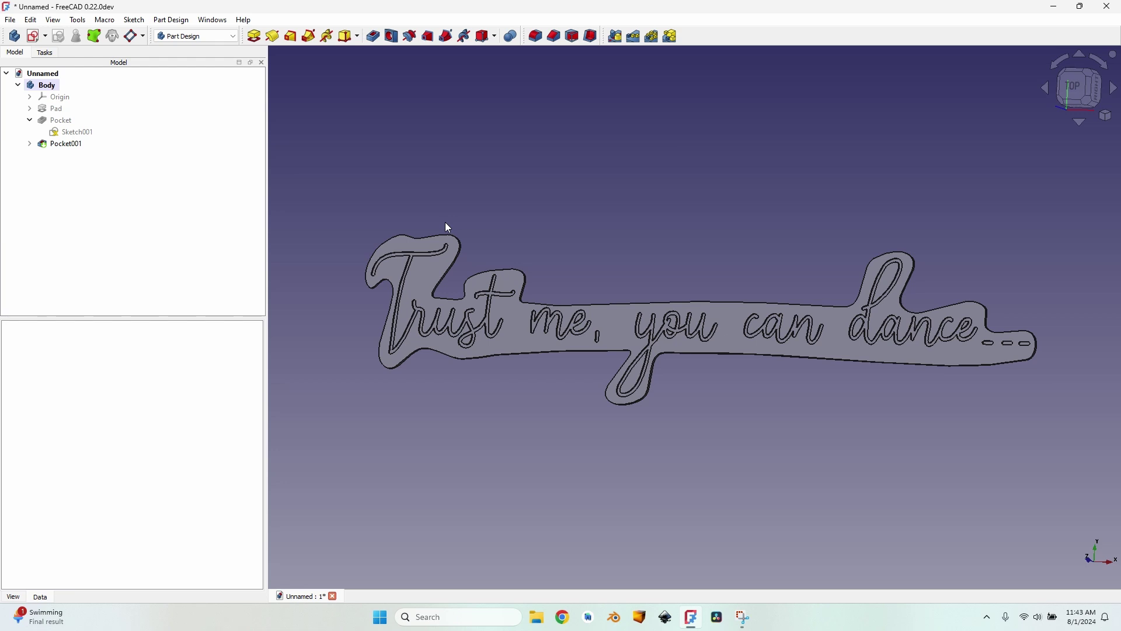
click(422, 281)
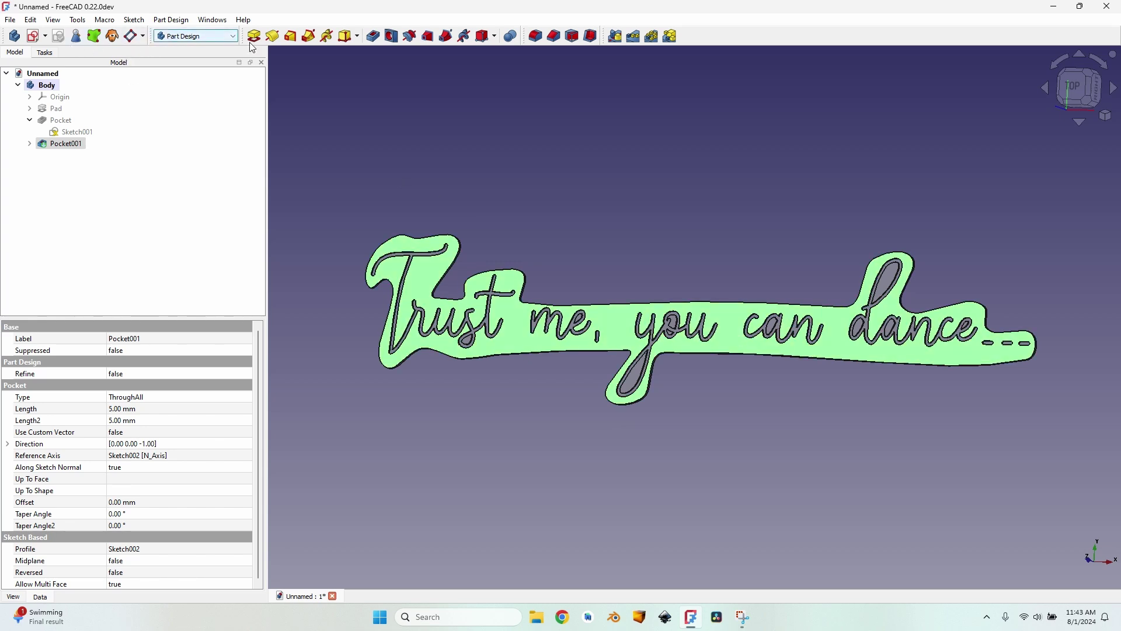
click(33, 37)
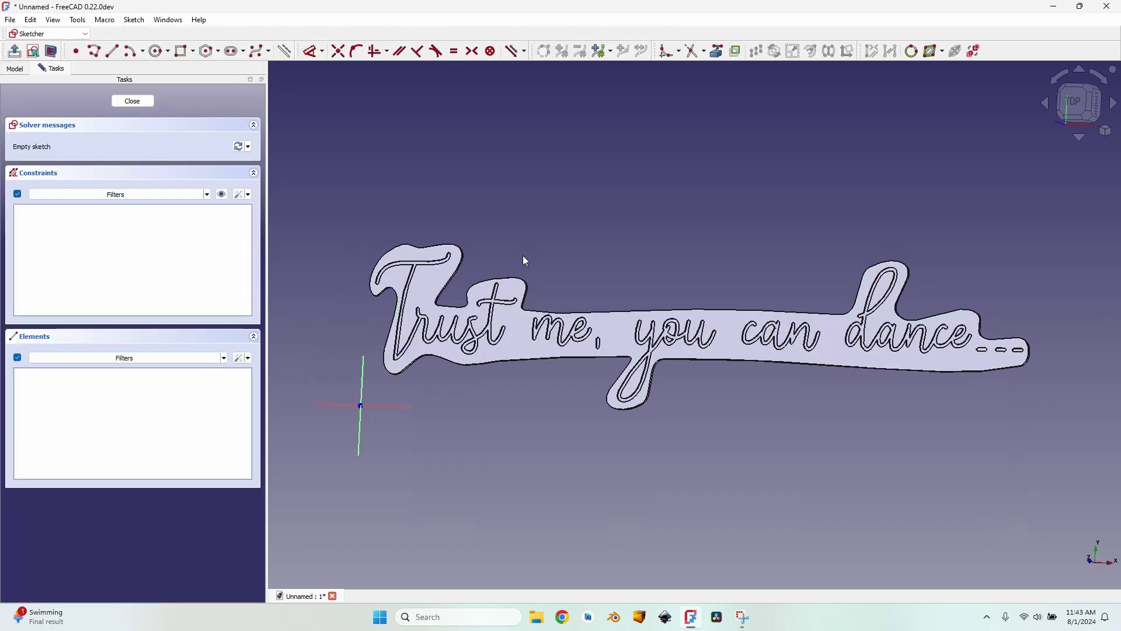
key(g)
key(c)
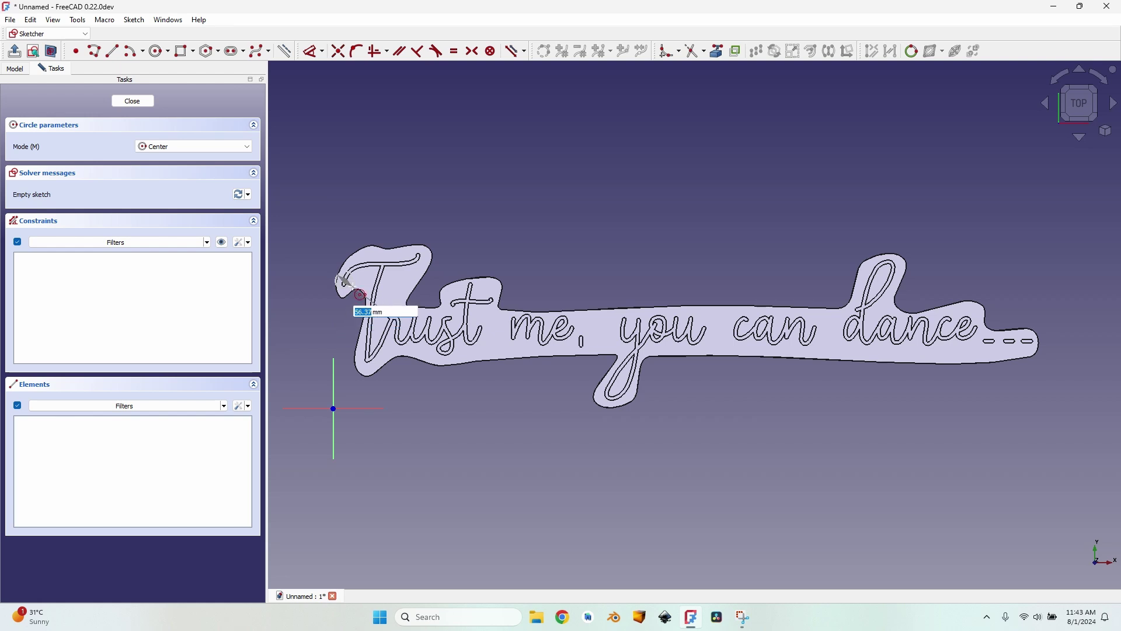
click(344, 282)
click(492, 301)
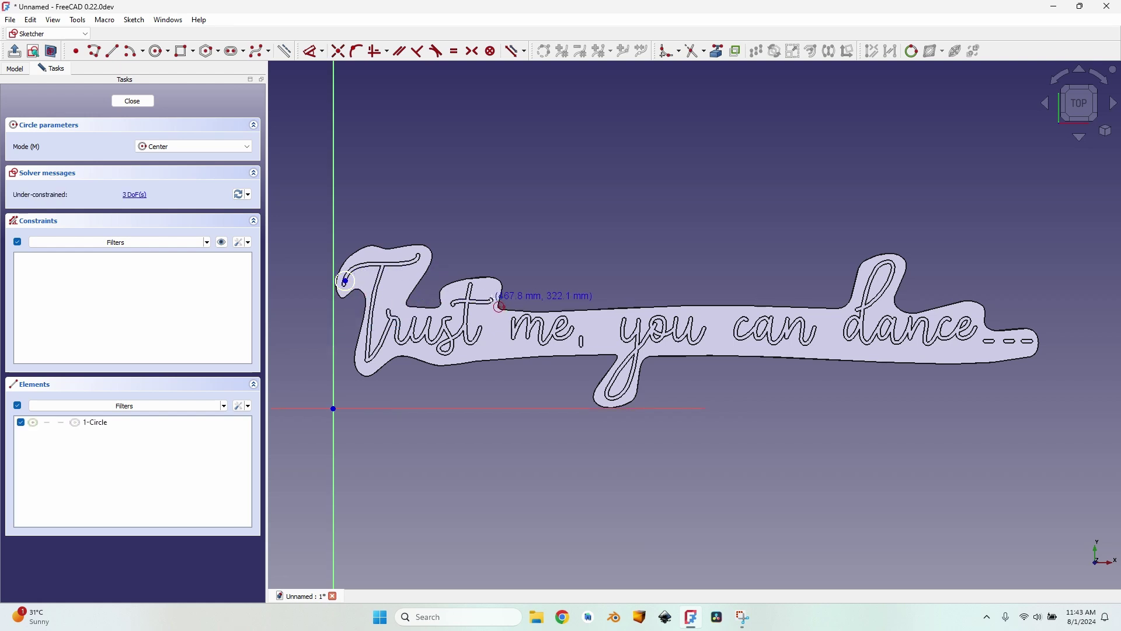
click(501, 300)
click(513, 320)
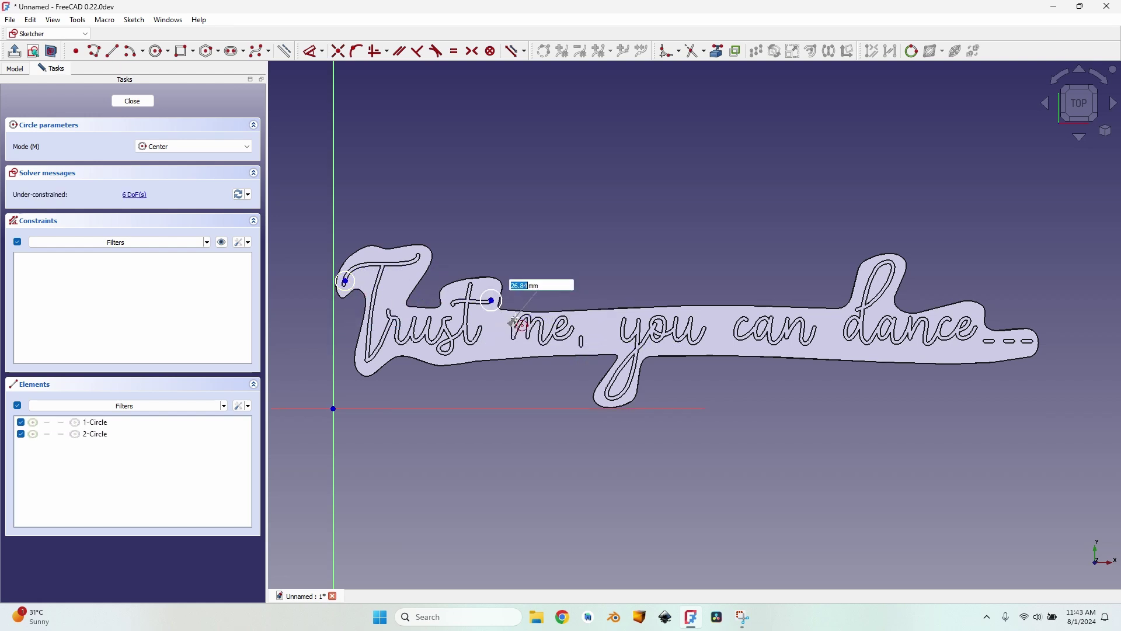
click(516, 317)
Add circles at the final tip of "me" and at both ends of the comma groove
click(572, 328)
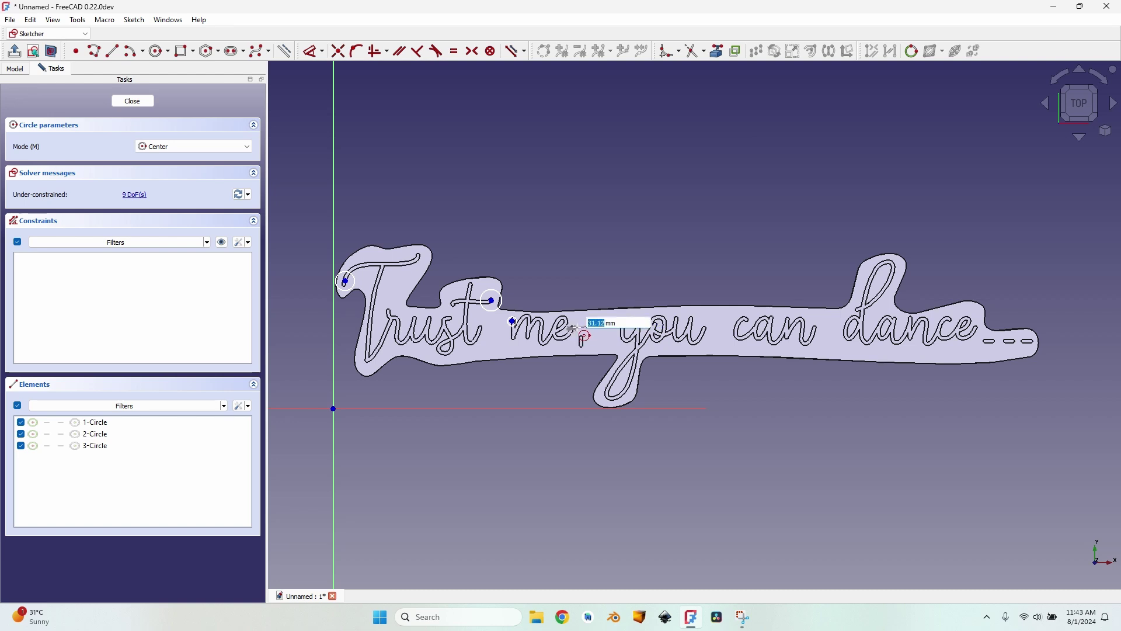
click(576, 325)
click(582, 337)
click(587, 341)
scroll(590, 348, up, 3)
scroll(588, 348, up, 5)
click(553, 338)
click(578, 356)
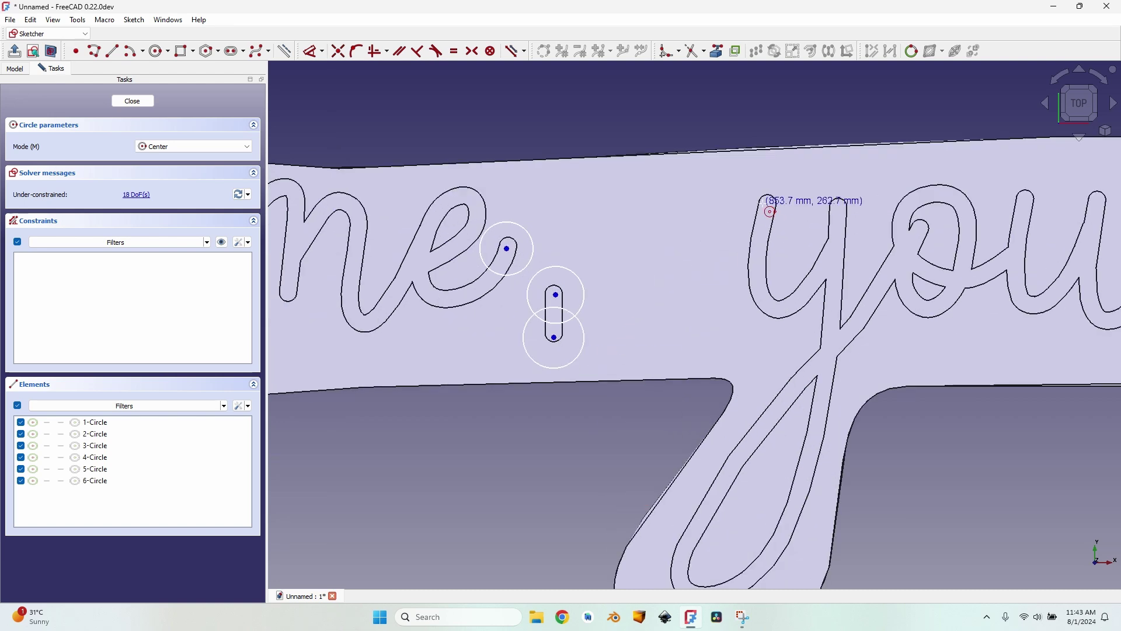
Draw circles at the starting and final stroke tips of the word "you"
click(769, 205)
click(747, 221)
scroll(684, 333, down, 5)
scroll(864, 292, up, 3)
click(848, 316)
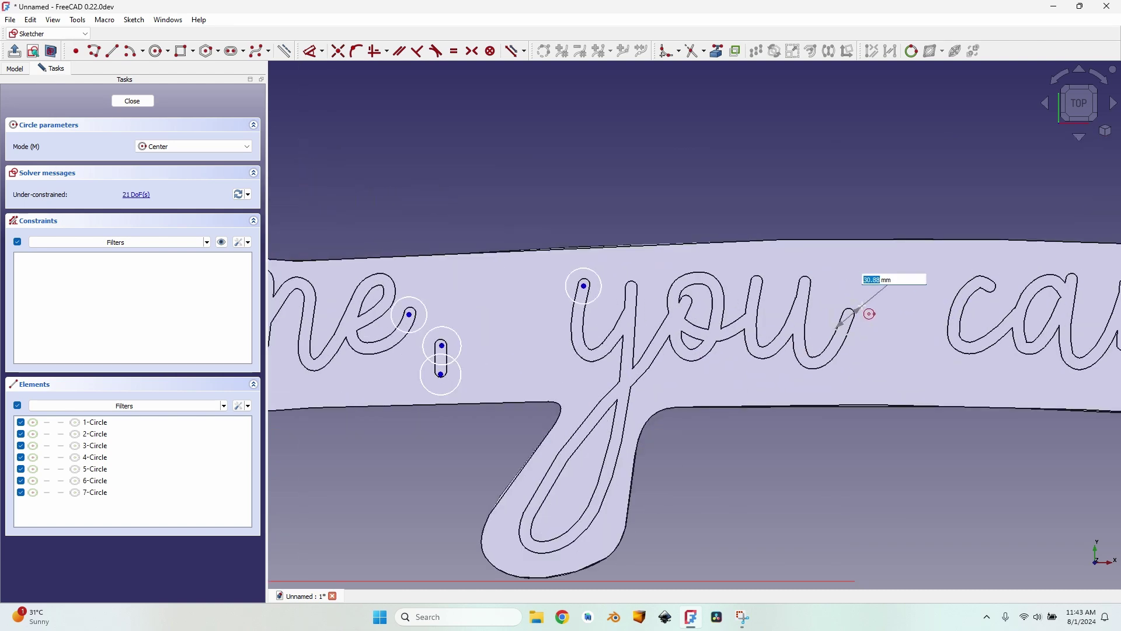
click(862, 307)
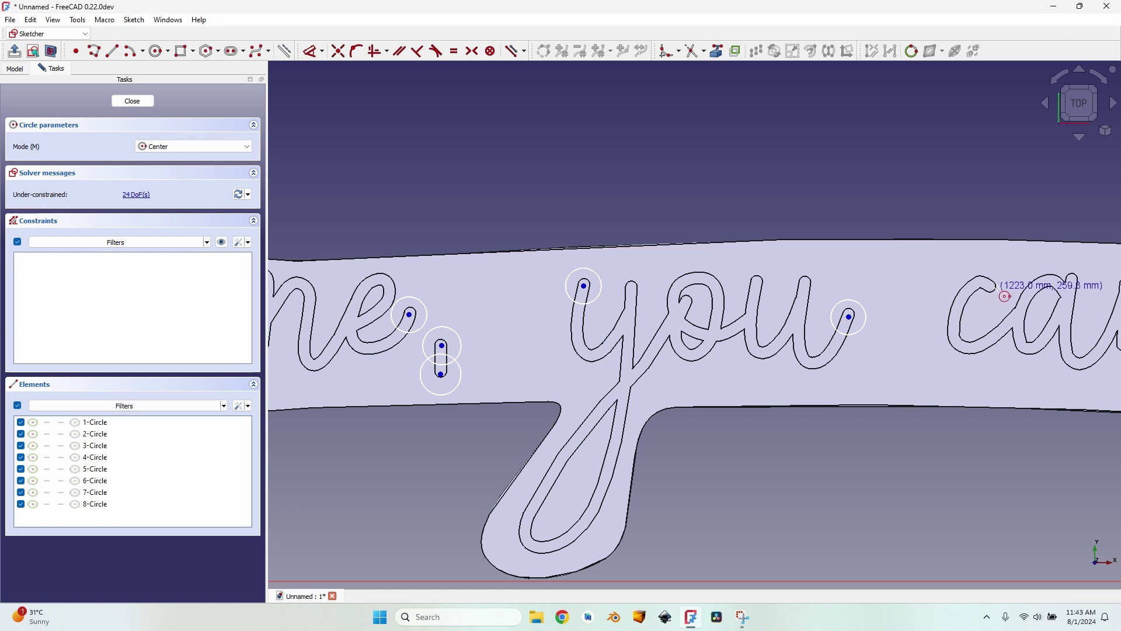
Draw circles at the starting tip of the "c" and the final tip of the "n" in "can"
click(987, 285)
click(1000, 293)
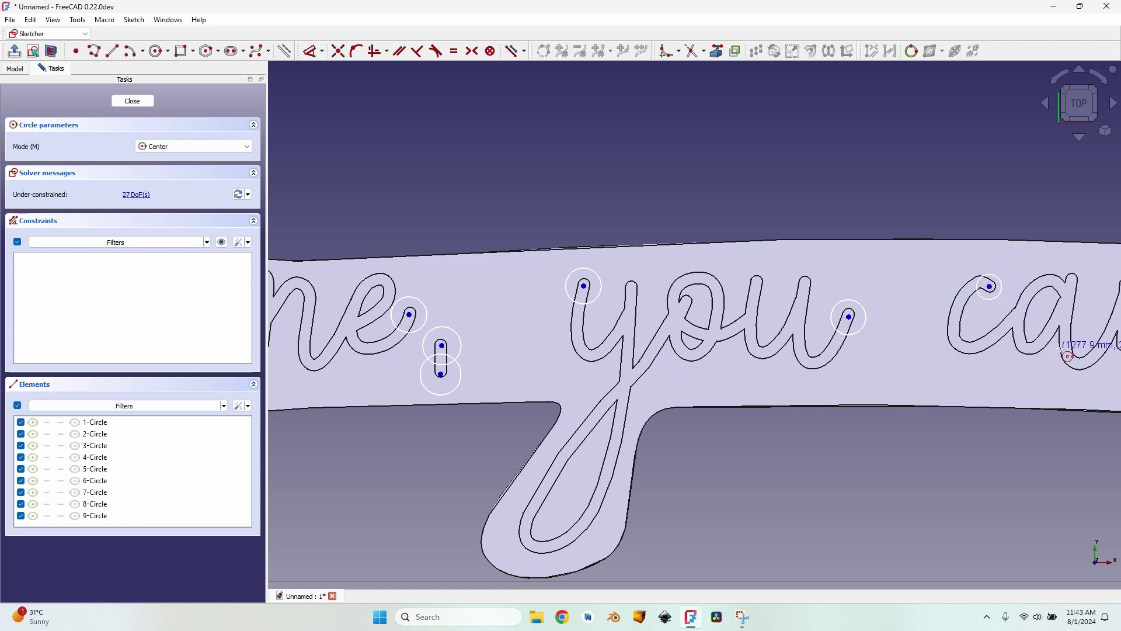
middle_drag(1111, 345, 601, 347)
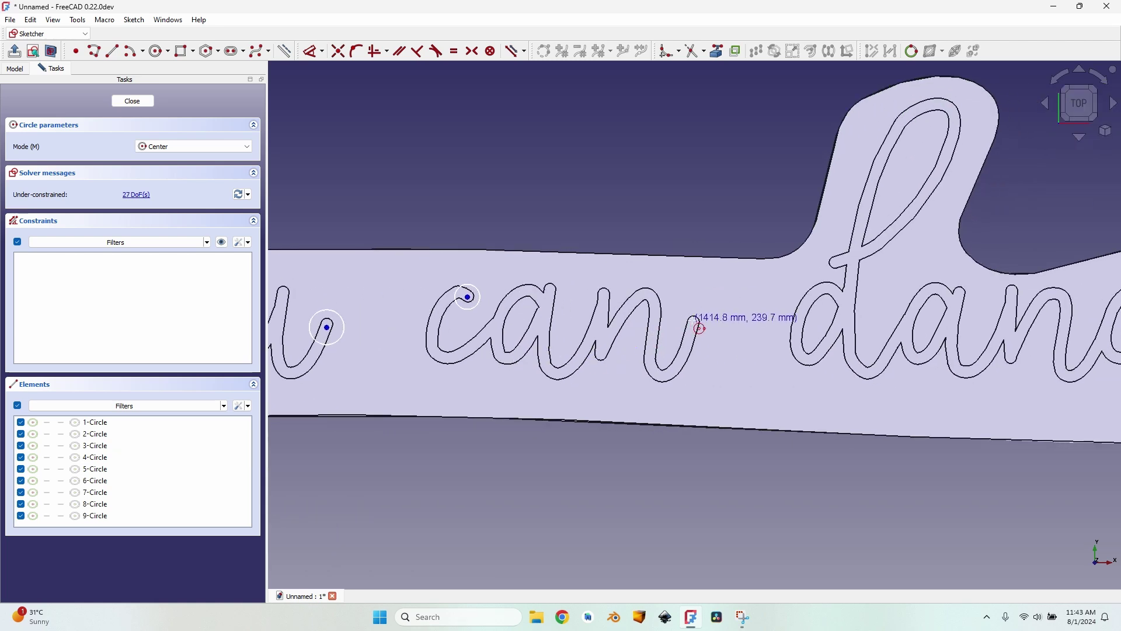
click(692, 320)
click(705, 325)
Place circles at the d's loop tip beside its stem and at the final tip of the last "e" in "dance"
click(835, 263)
click(839, 273)
scroll(528, 305, down, 5)
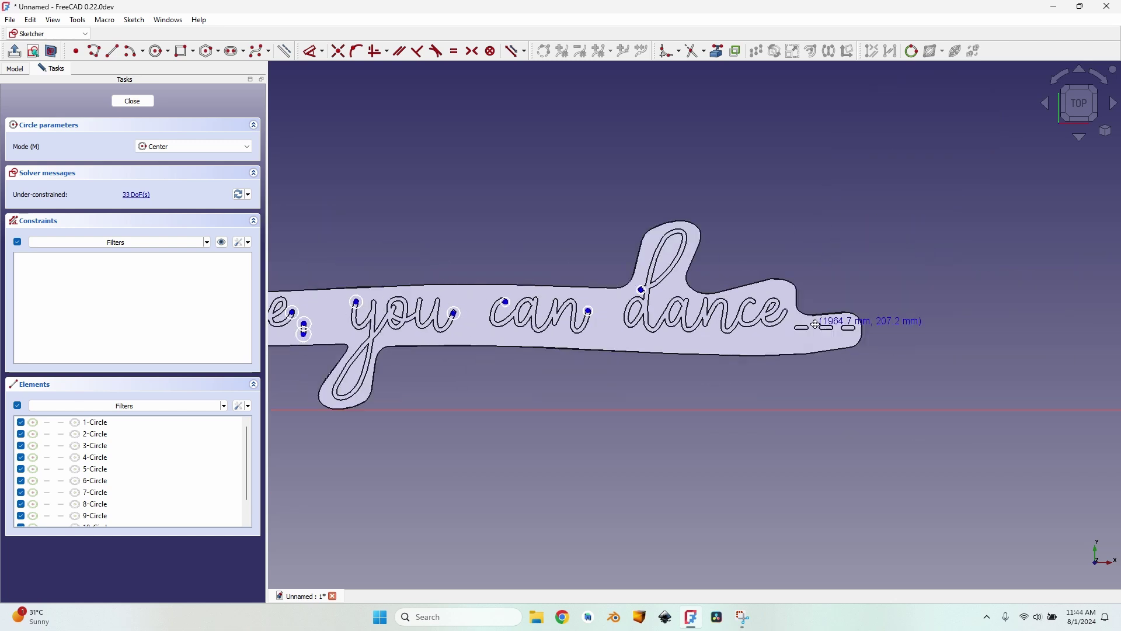
scroll(808, 309, up, 6)
click(739, 311)
click(752, 310)
Draw a small circle at each end of the three dash grooves following "dance"
click(774, 364)
click(776, 376)
click(806, 365)
click(813, 371)
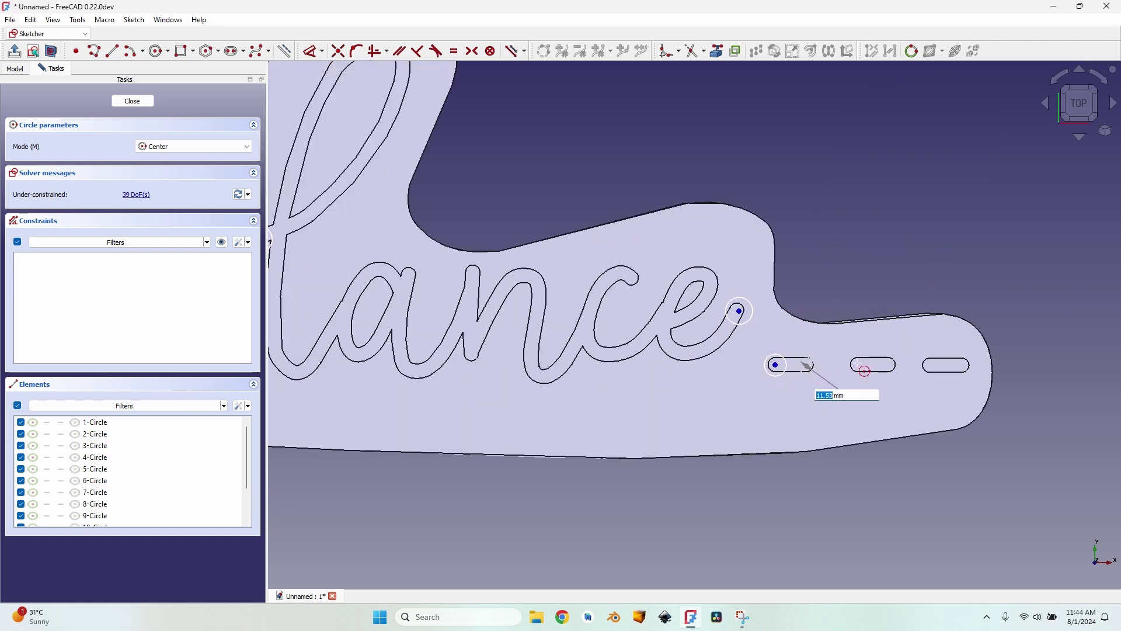
click(856, 363)
click(862, 368)
click(888, 364)
click(893, 369)
click(931, 364)
click(938, 369)
click(964, 363)
click(974, 366)
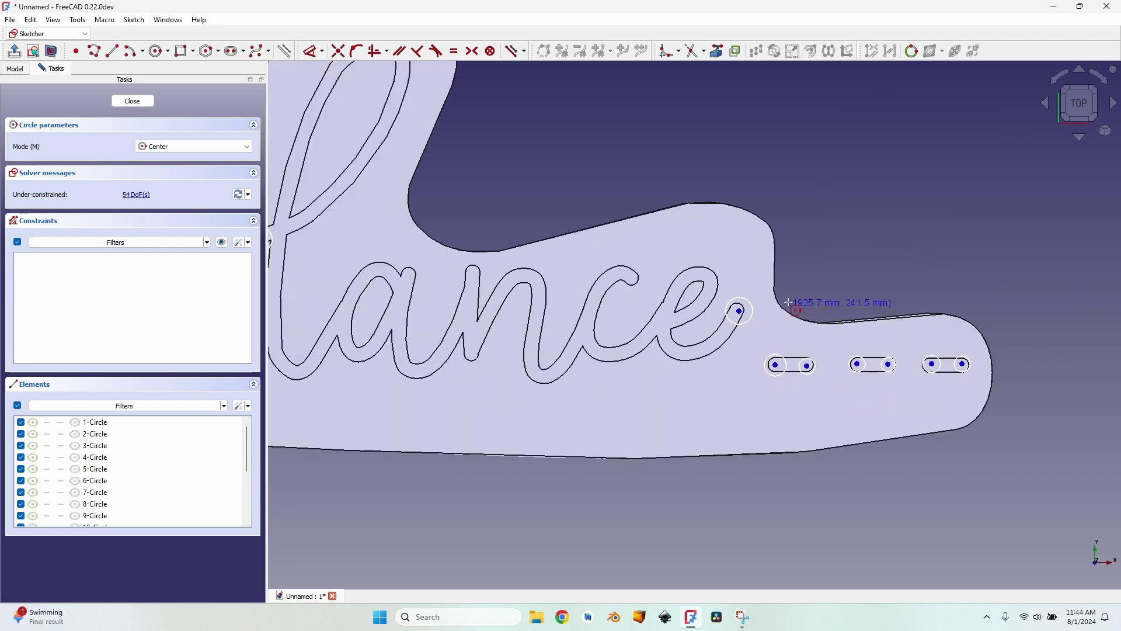
Select all the circles in the sketch and constrain them to an equal diameter of 4 mm
scroll(809, 304, down, 3)
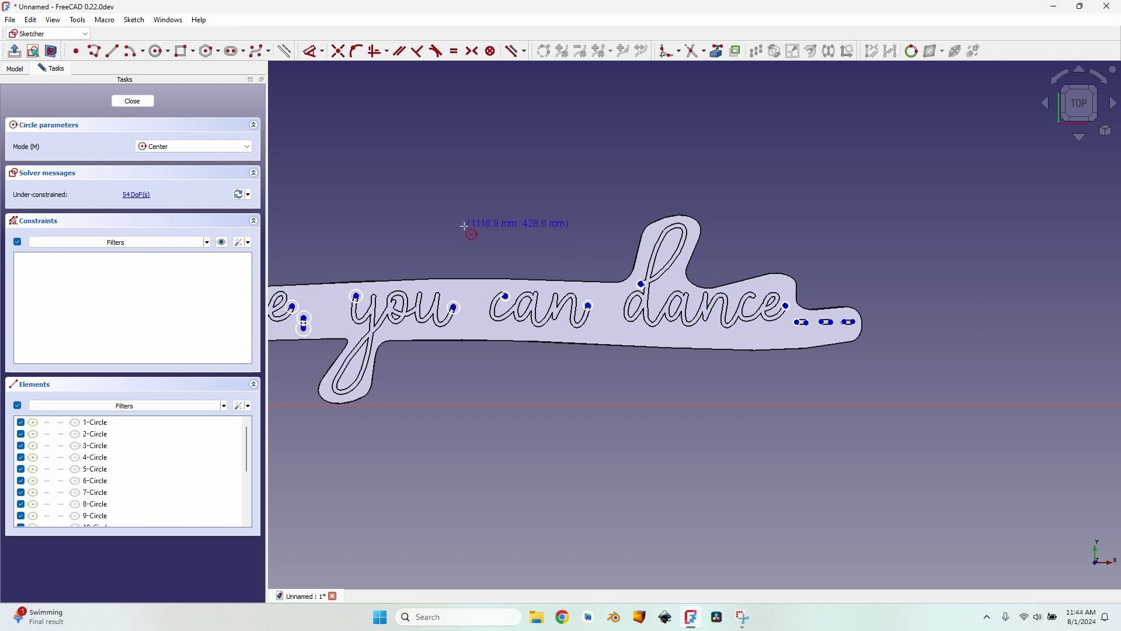
middle_drag(466, 225, 701, 220)
scroll(710, 226, down, 2)
key(Escape)
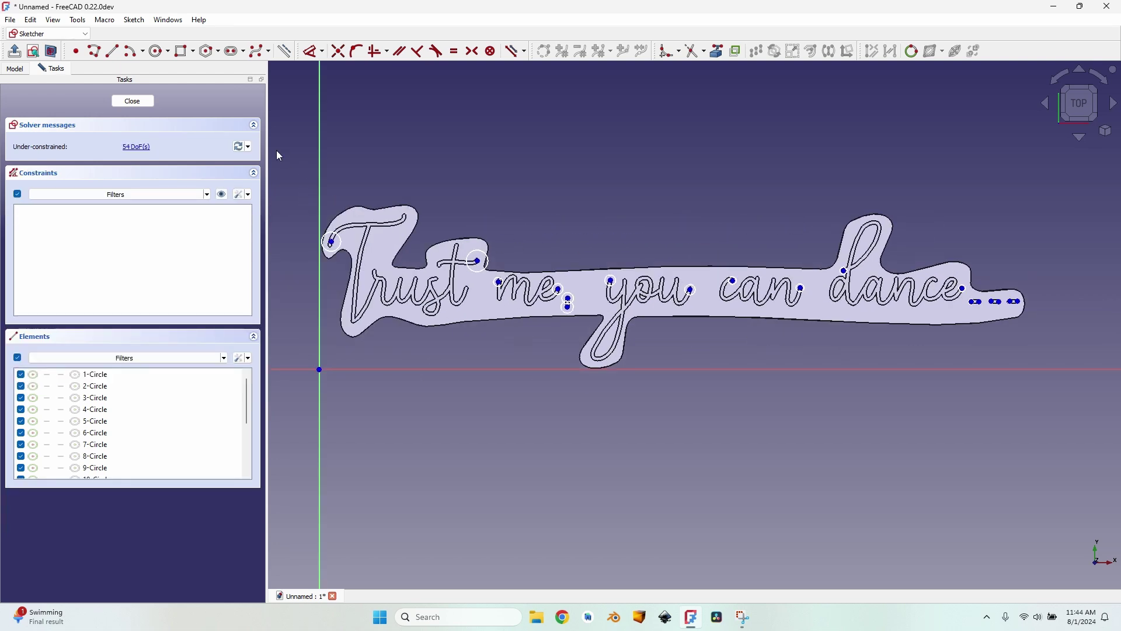
mouse_move(275, 149)
mouse_down()
mouse_move(850, 380)
mouse_move(1098, 404)
mouse_up()
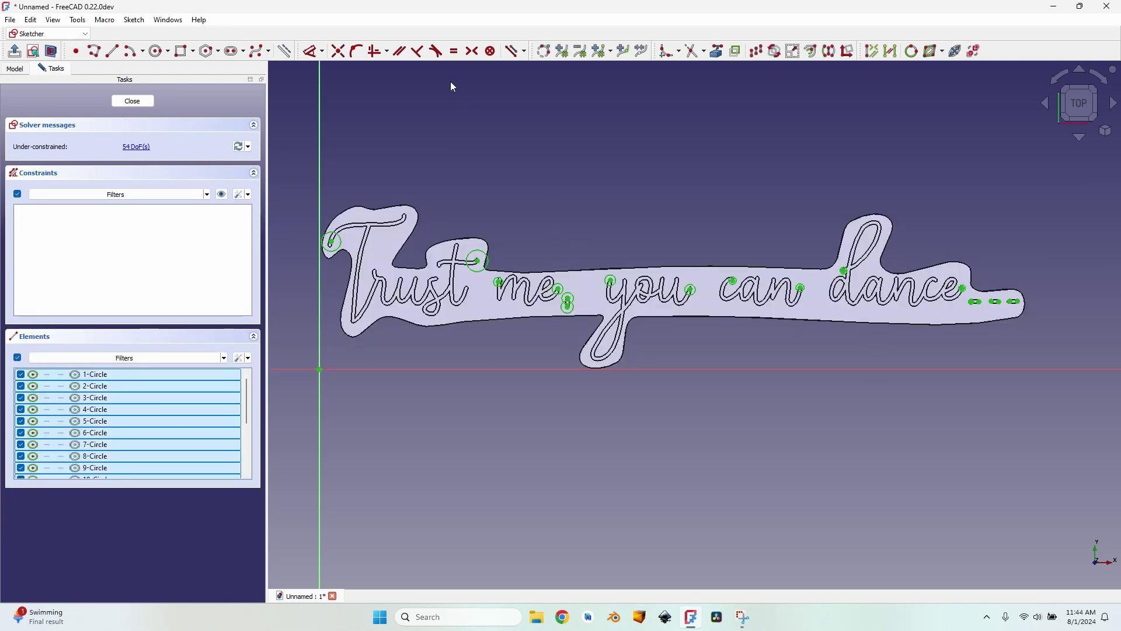
click(322, 52)
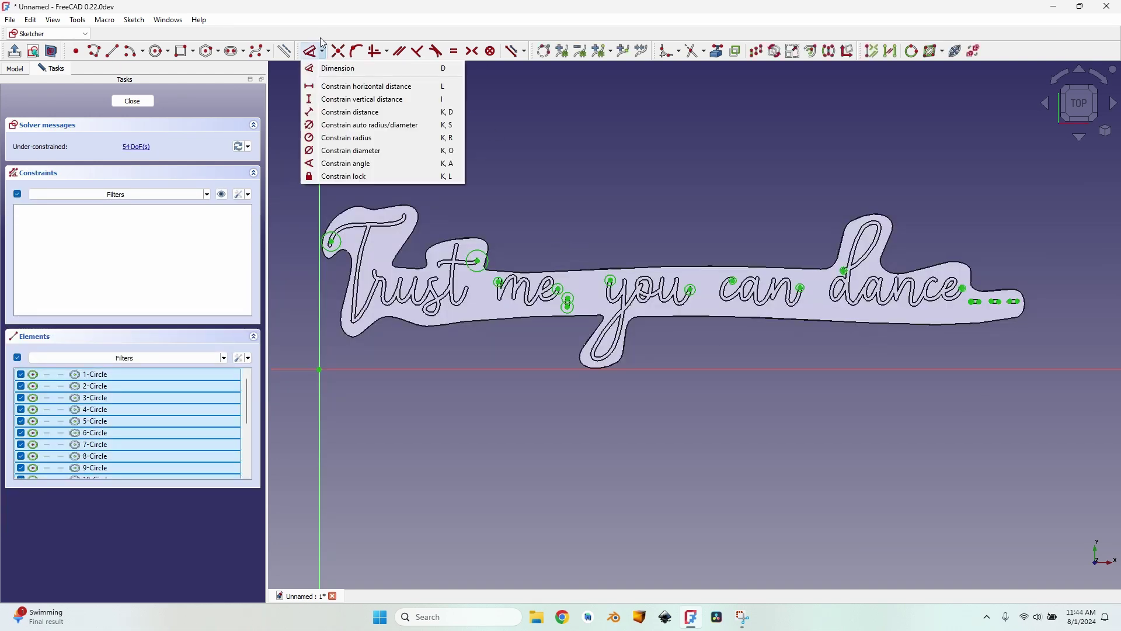
click(369, 131)
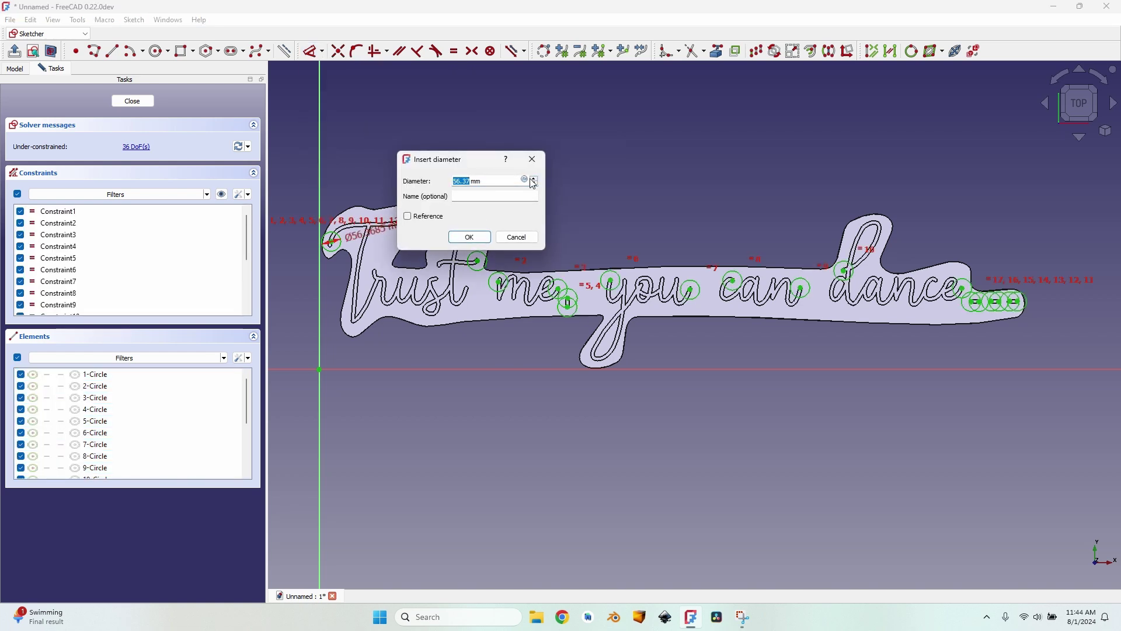
text(4)
click(470, 237)
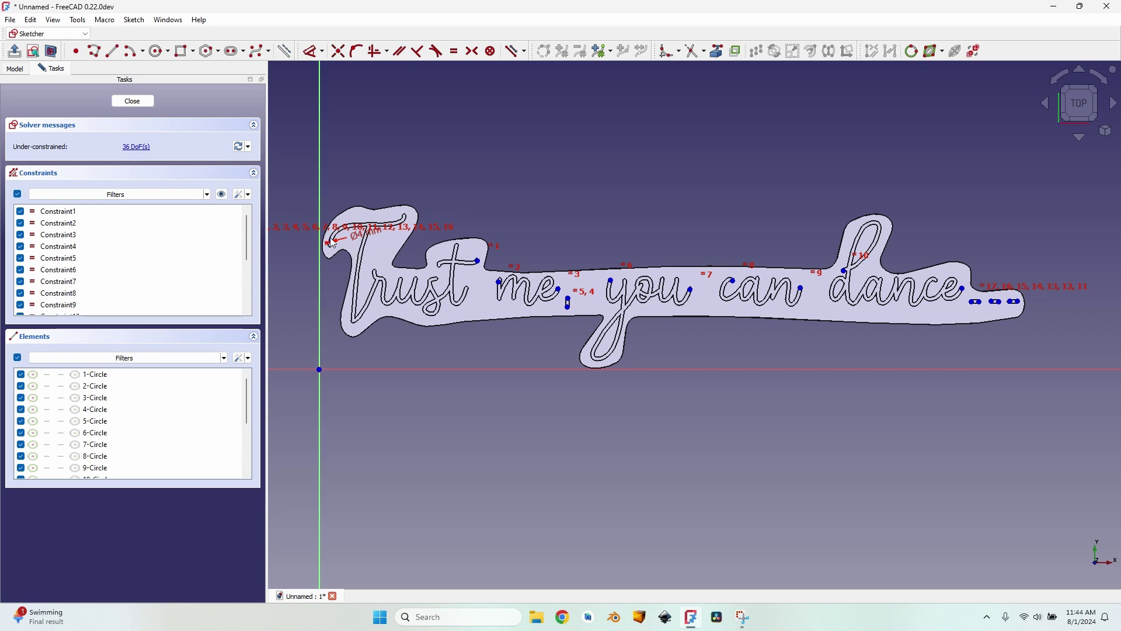
Examine how the 4 mm circles sit within the groove ends of the T and the t crossbar
scroll(348, 244, up, 10)
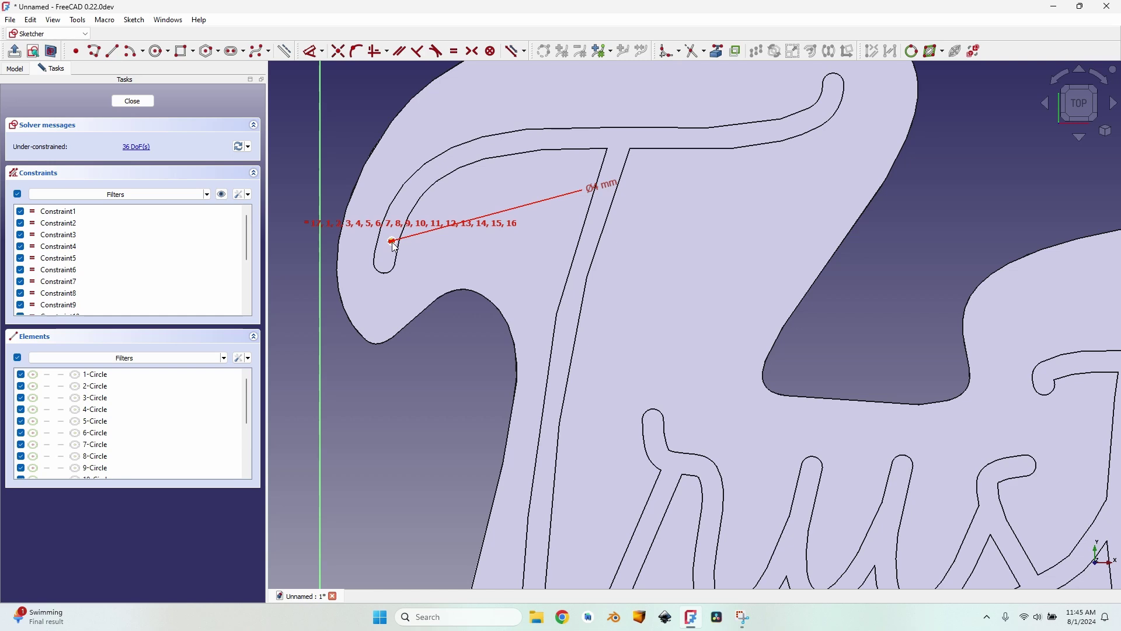
scroll(392, 240, up, 4)
scroll(486, 272, down, 6)
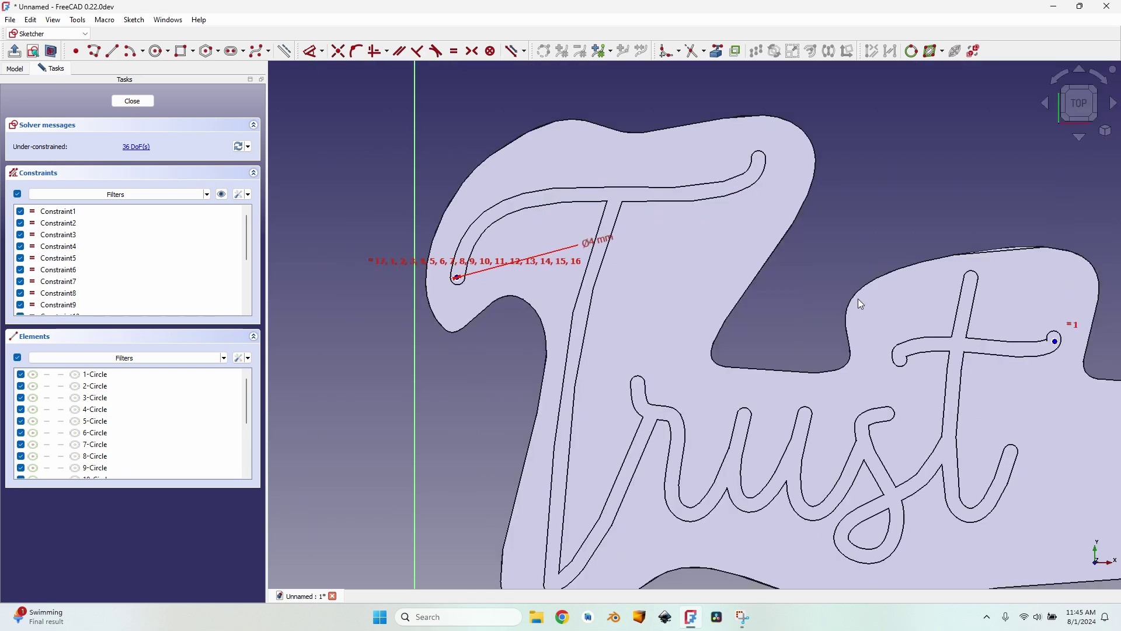
scroll(861, 304, up, 3)
scroll(730, 322, up, 3)
scroll(722, 333, down, 2)
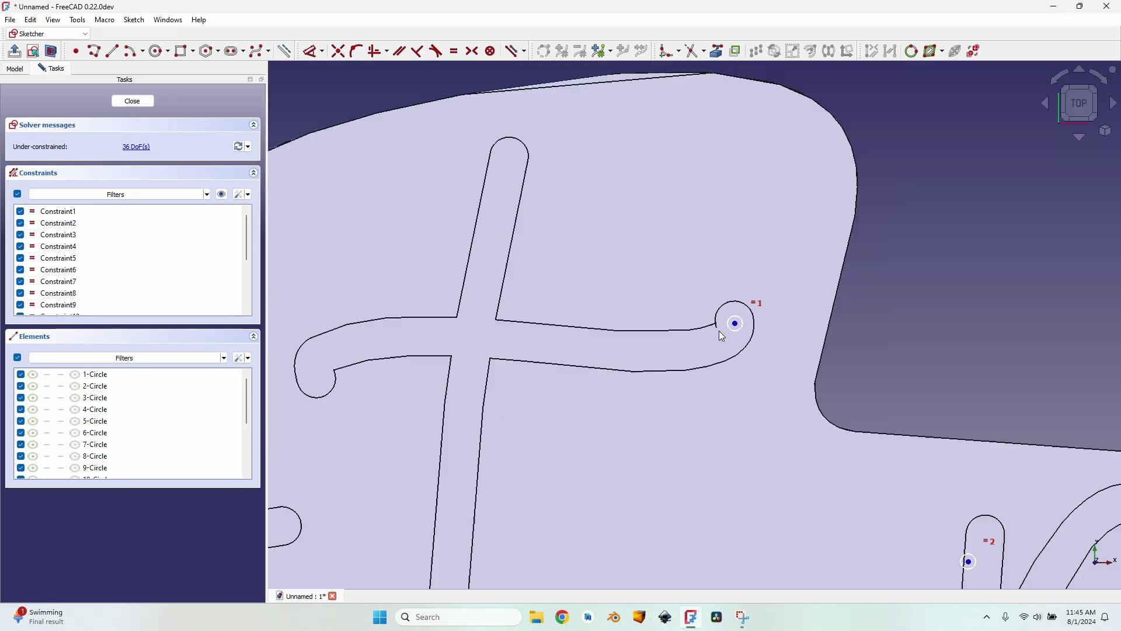
scroll(568, 153, up, 2)
scroll(530, 268, up, 2)
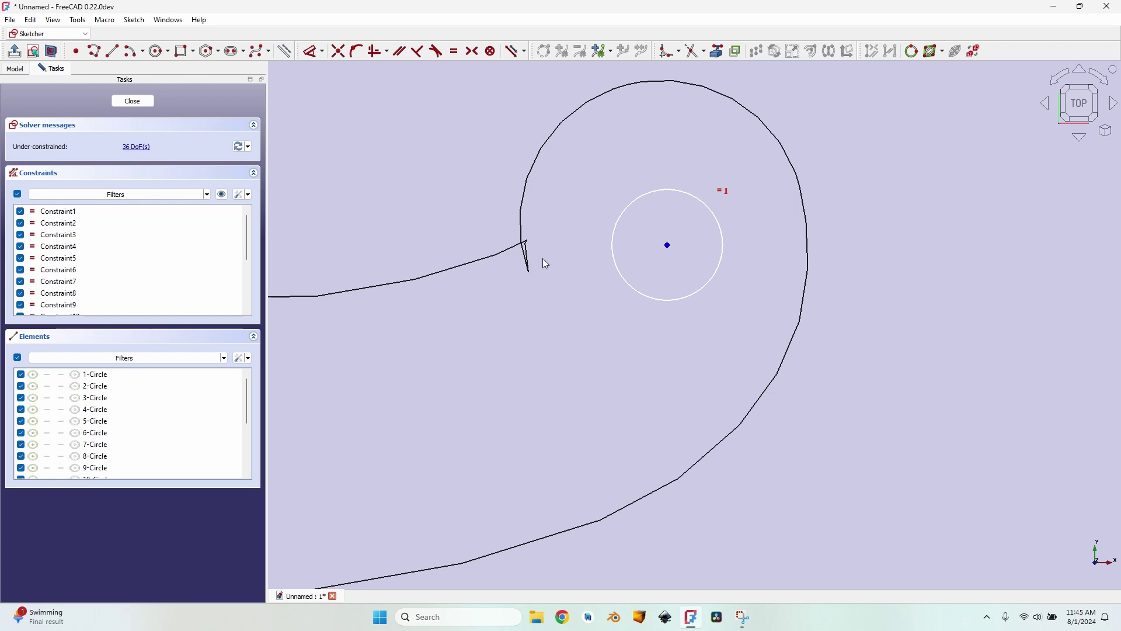
Centre the circles within the groove ends at the start of the "m" and the tip of the "e" in "me"
scroll(576, 265, down, 3)
scroll(578, 286, down, 3)
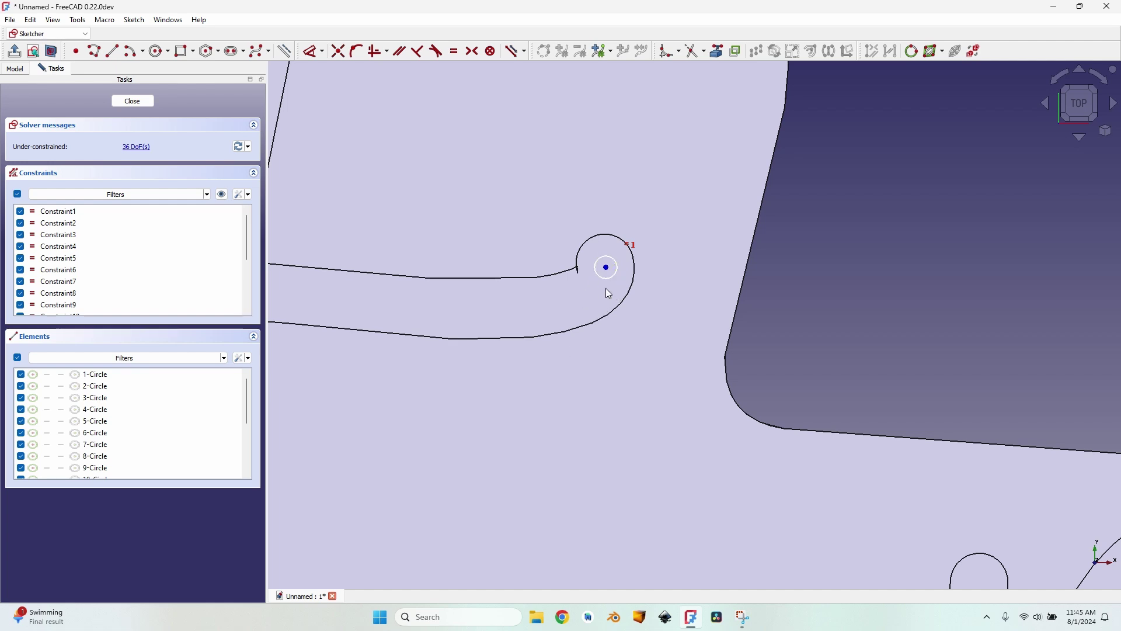
scroll(605, 289, down, 9)
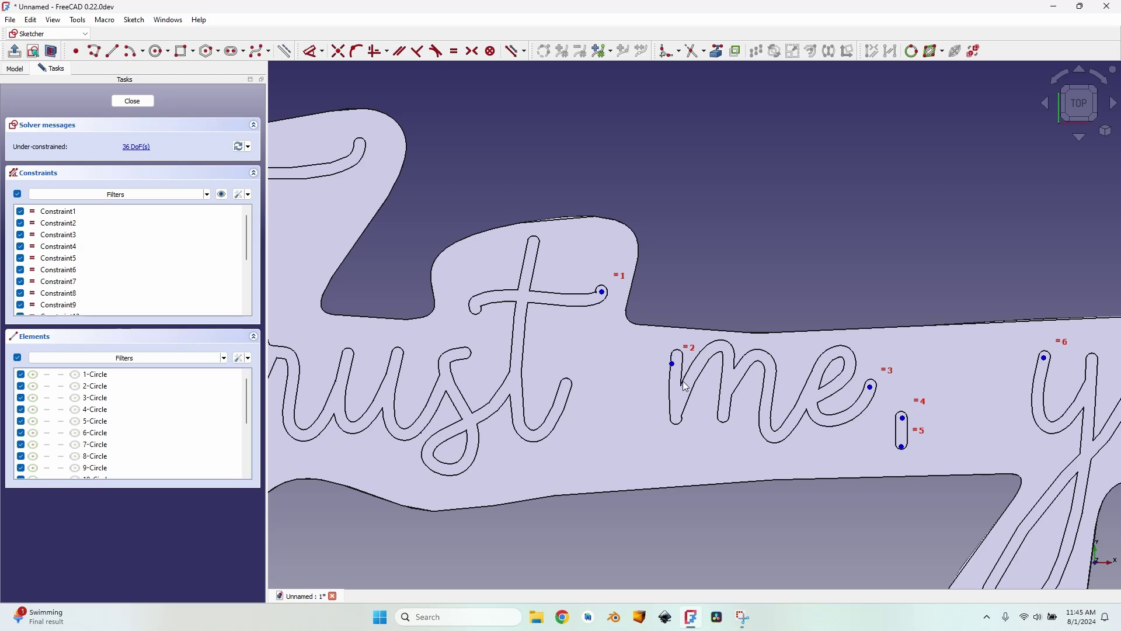
scroll(656, 378, up, 8)
scroll(648, 351, up, 3)
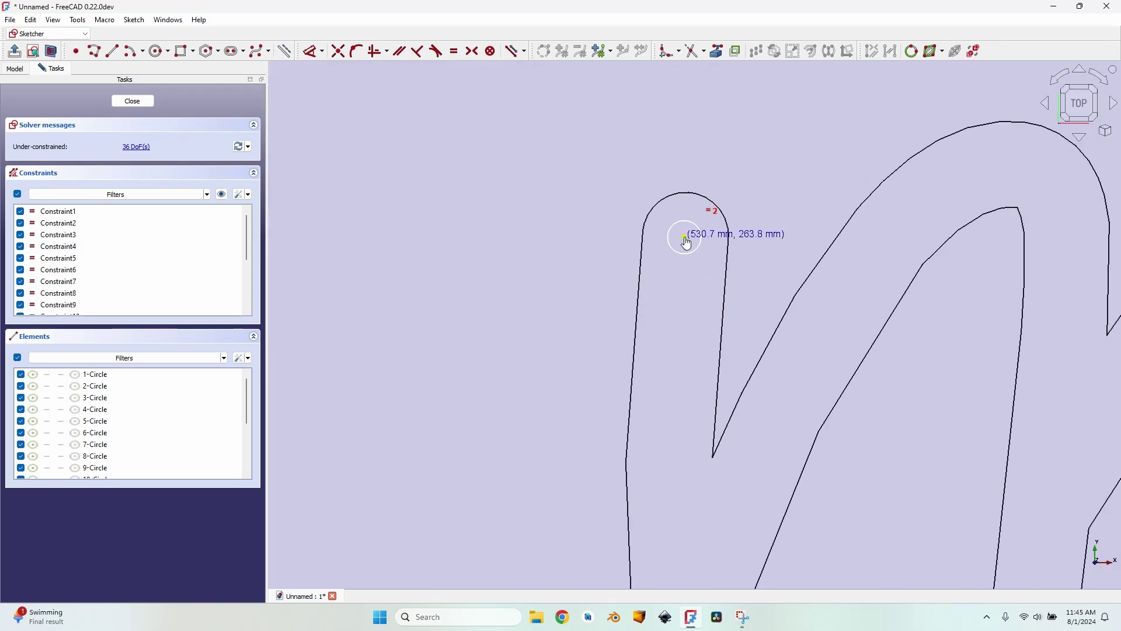
scroll(684, 237, down, 4)
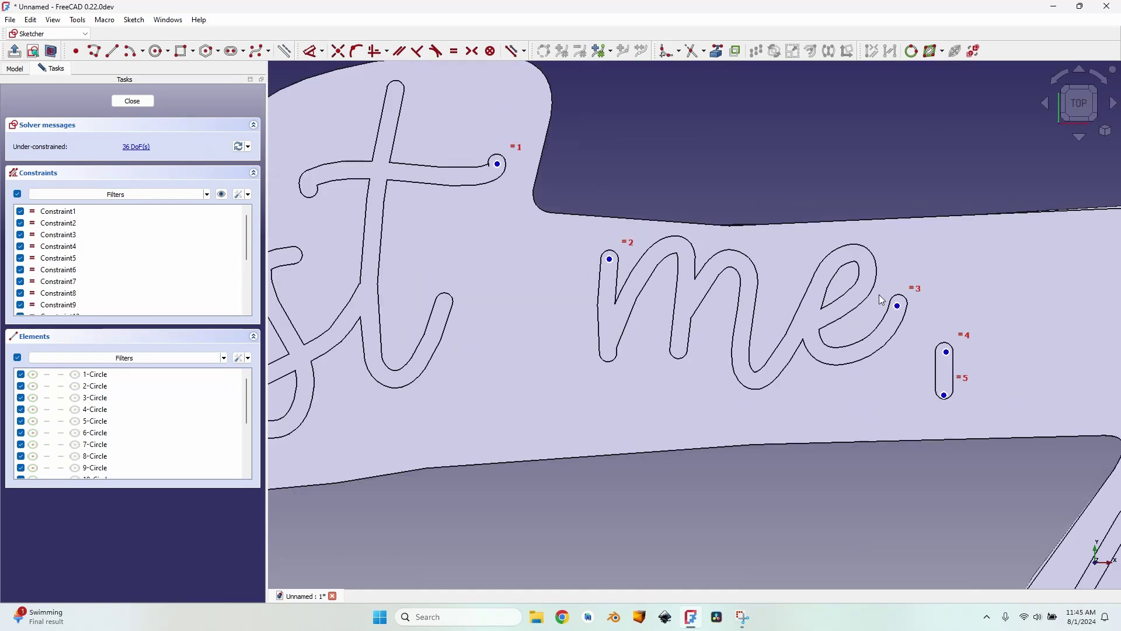
scroll(941, 306, up, 5)
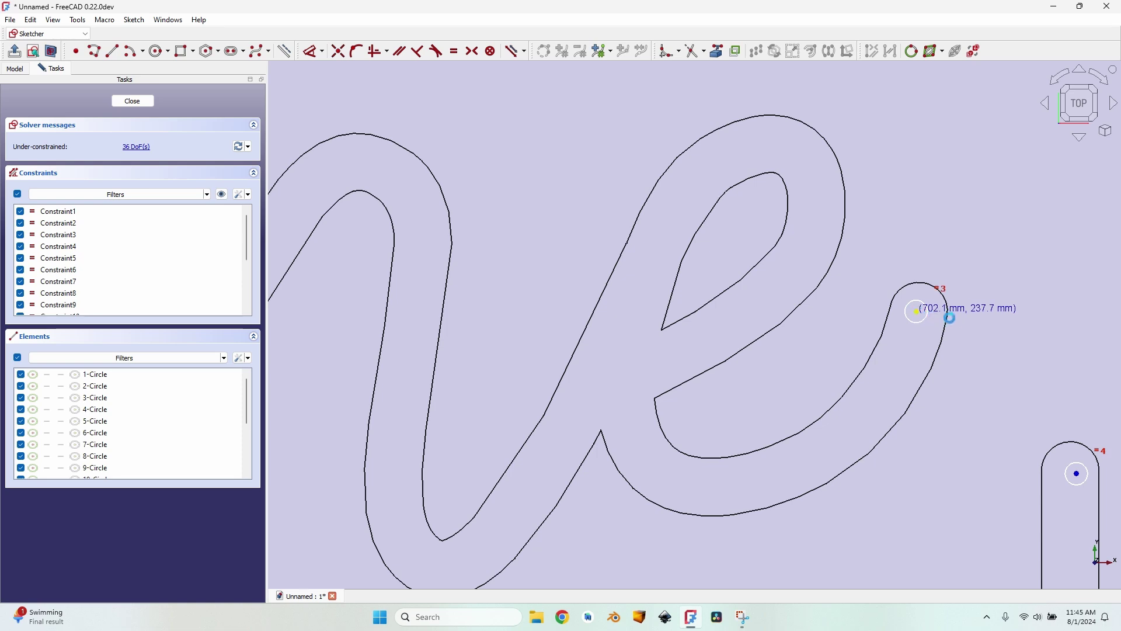
scroll(924, 373, down, 5)
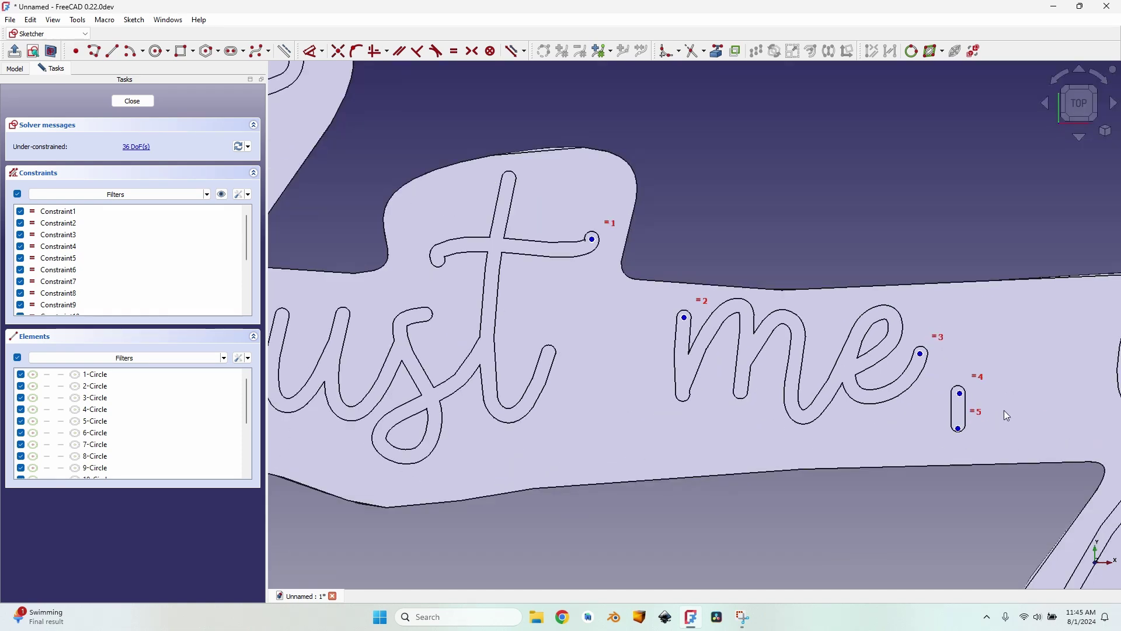
Centre the two circles within the upper and lower ends of the comma groove after "me"
middle_drag(1007, 415, 670, 332)
scroll(625, 336, up, 4)
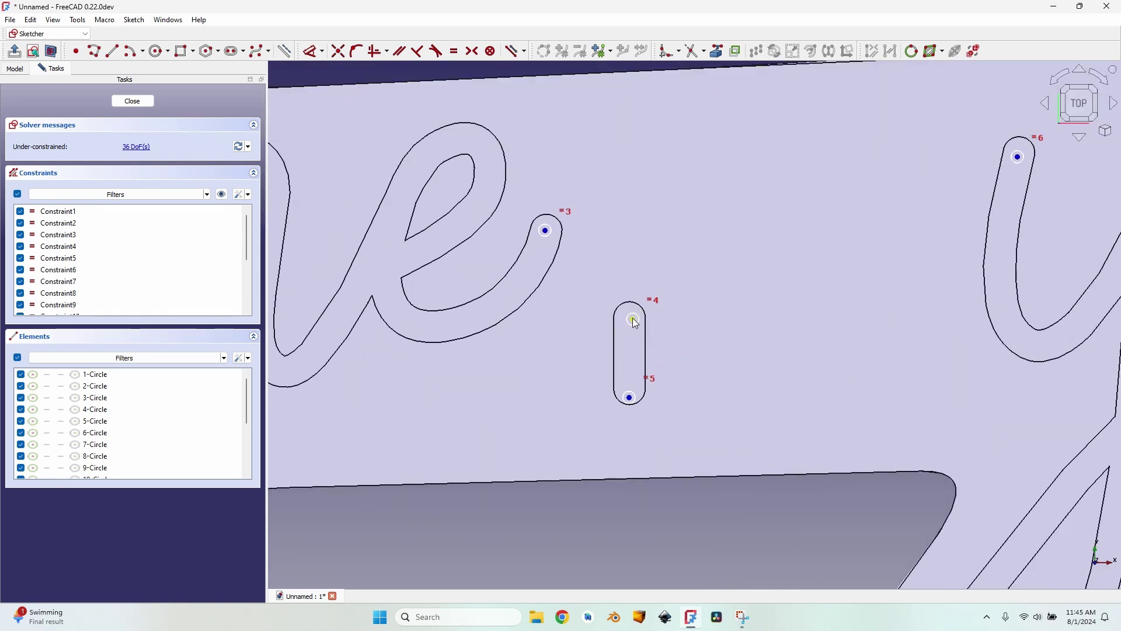
drag(632, 320, 629, 317)
drag(629, 398, 629, 389)
Centre the circles within the groove ends at the start and the final tip of the word "you"
middle_drag(1033, 150, 602, 217)
drag(585, 224, 589, 220)
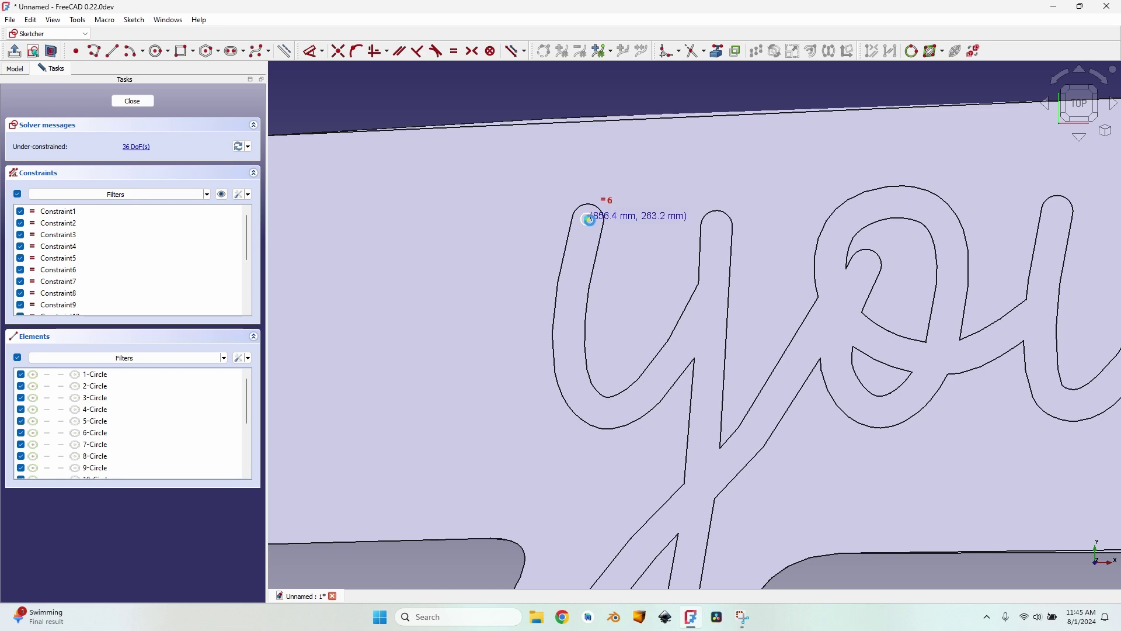
scroll(781, 277, down, 1)
middle_drag(1016, 304, 681, 293)
scroll(891, 286, up, 1)
drag(875, 299, 877, 283)
Centre the circles within the groove ends at the start of the "c" and the tip of the "n" in "can"
scroll(901, 304, down, 7)
middle_drag(1016, 276, 685, 246)
scroll(687, 246, up, 4)
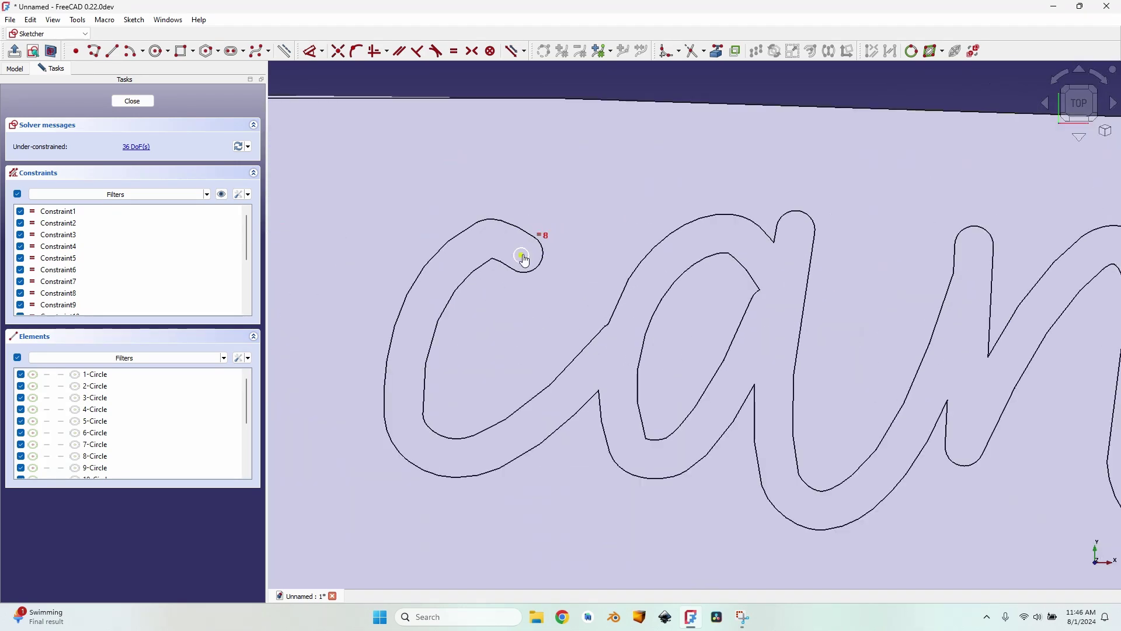
scroll(525, 250, down, 4)
scroll(691, 264, up, 4)
drag(689, 260, 691, 261)
scroll(757, 276, down, 2)
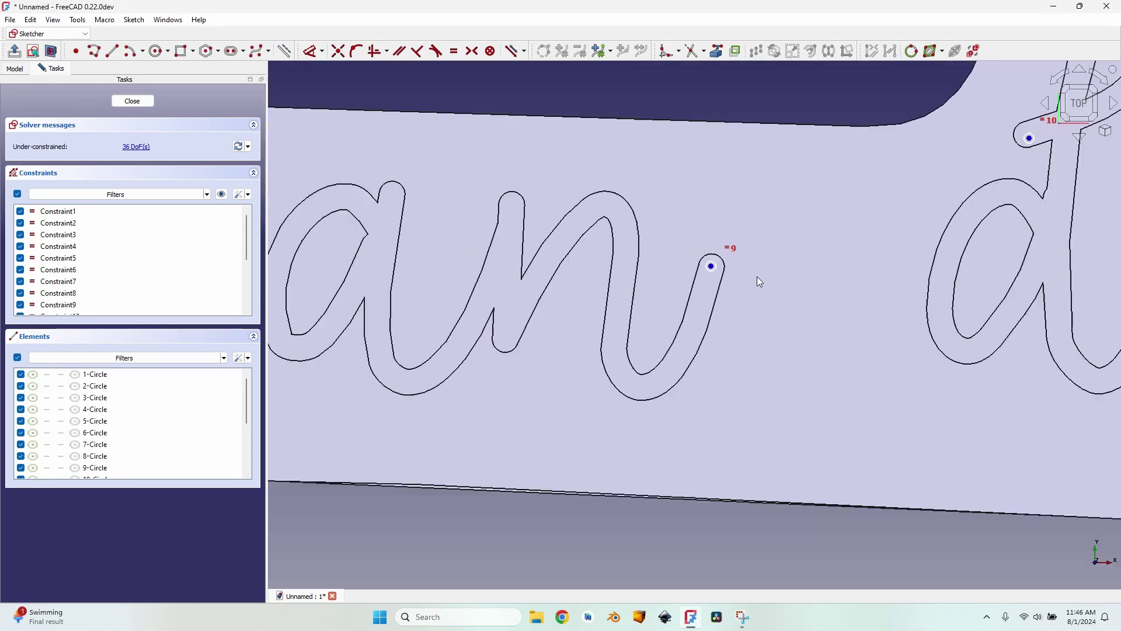
Centre the circles in "dance" within the d's loop tip and the final tip of the last "e"
middle_drag(1033, 142, 708, 293)
scroll(707, 293, up, 2)
drag(707, 291, 703, 287)
scroll(750, 297, down, 5)
middle_drag(1068, 345, 811, 266)
scroll(811, 265, up, 5)
drag(792, 270, 787, 269)
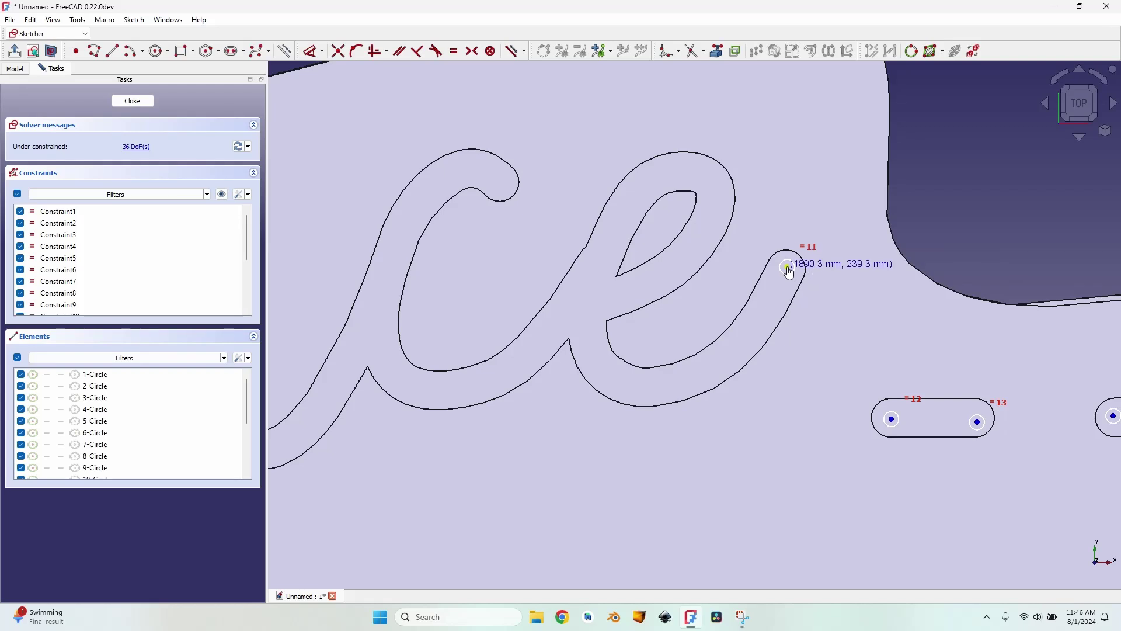
Centre the six circles within the rounded ends of the three dash grooves following "dance"
drag(891, 419, 888, 418)
drag(977, 422, 978, 418)
middle_drag(1080, 416, 490, 382)
drag(522, 382, 521, 383)
drag(608, 382, 611, 382)
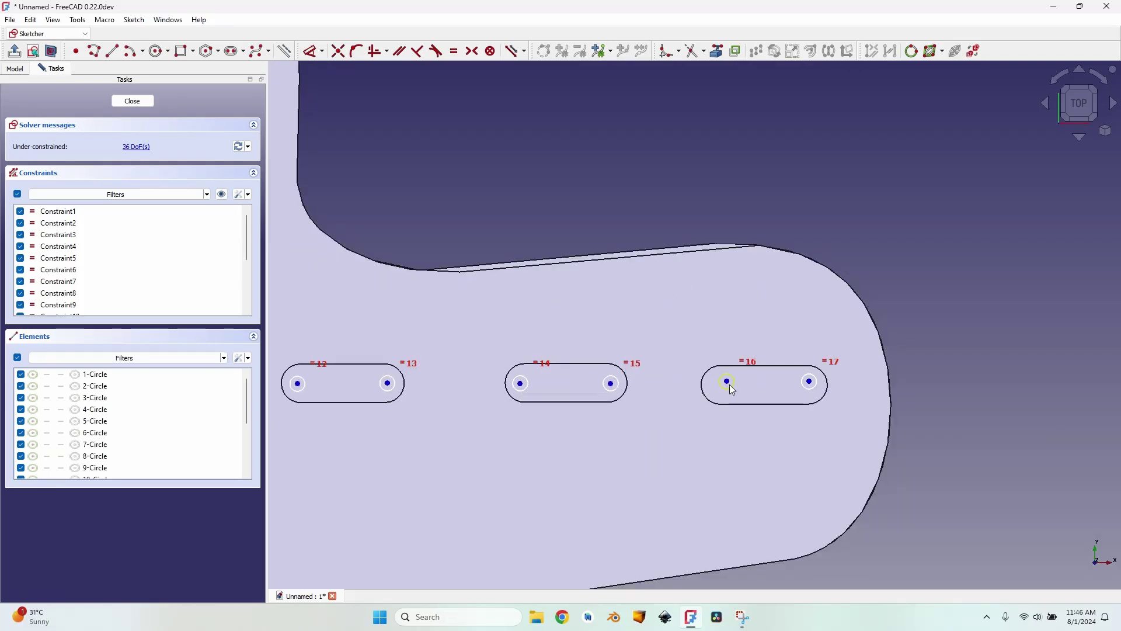
drag(726, 382, 718, 384)
drag(808, 381, 804, 399)
Finish the circle sketch and cut the circles as holes through the plate with a Pocket
middle_drag(804, 399, 813, 394)
key(2)
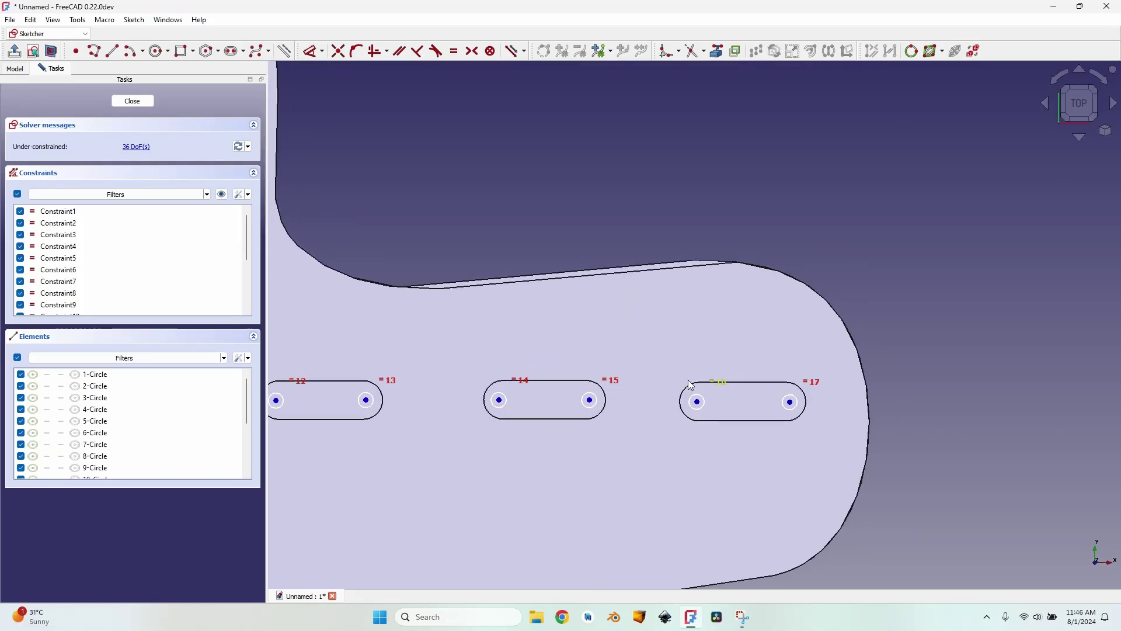
middle_drag(689, 388, 919, 319)
scroll(919, 319, down, 6)
middle_drag(456, 205, 804, 271)
scroll(804, 271, down, 6)
middle_drag(416, 219, 501, 227)
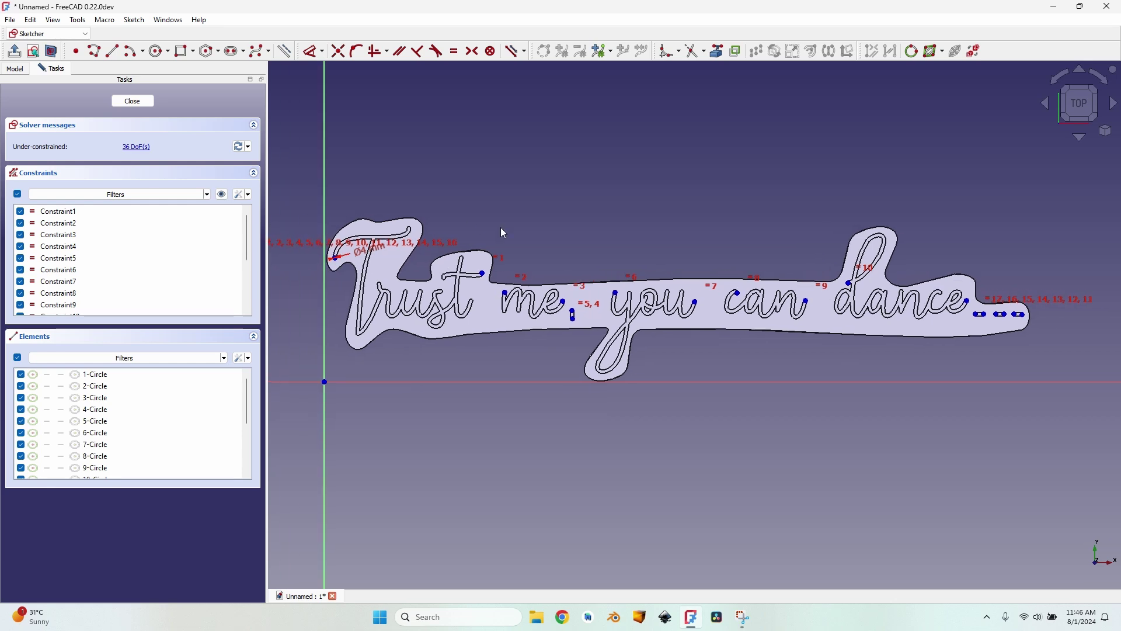
click(132, 101)
click(374, 36)
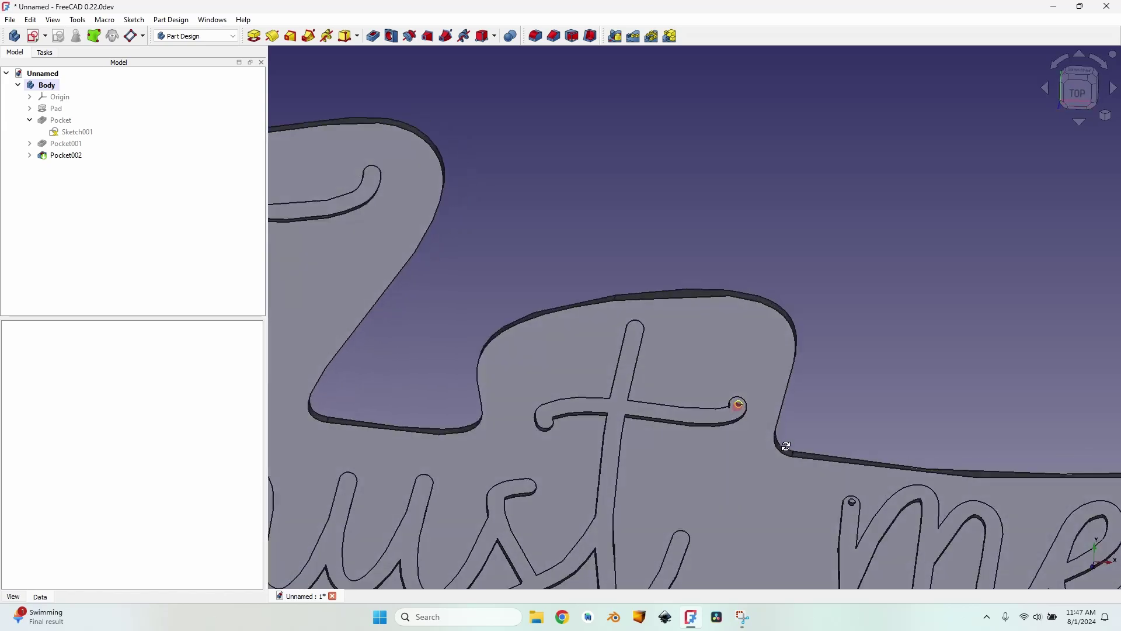
Inspect the sliver at the end of the t crossbar in "Trust" and open the first Pocket's Sketch001 for editing
scroll(785, 446, up, 10)
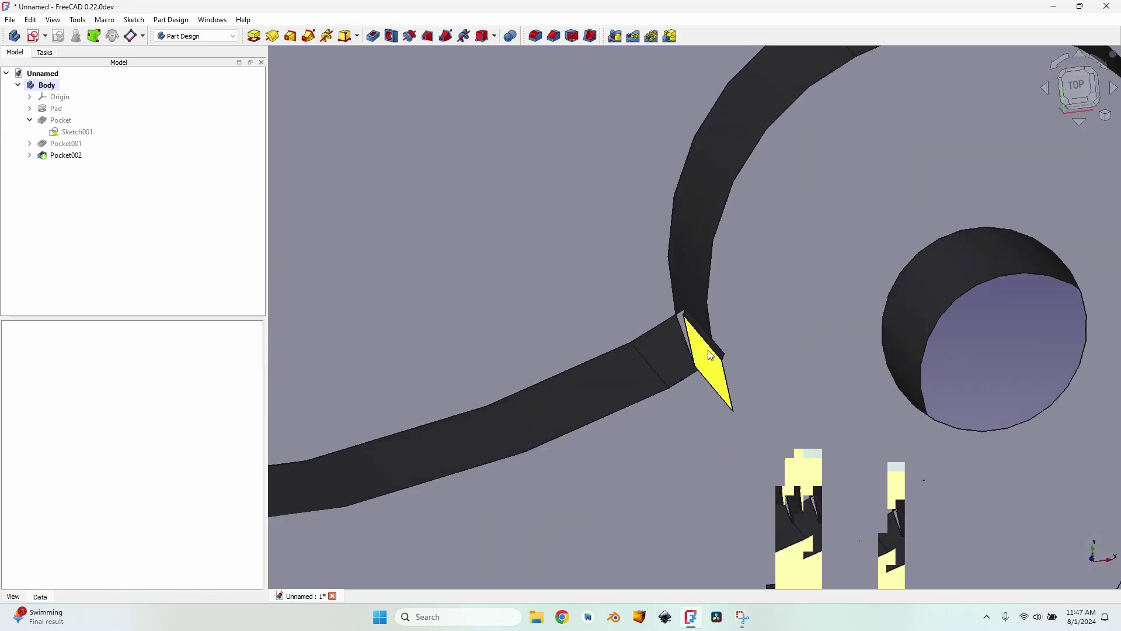
scroll(711, 355, down, 2)
scroll(706, 357, down, 4)
scroll(703, 360, up, 5)
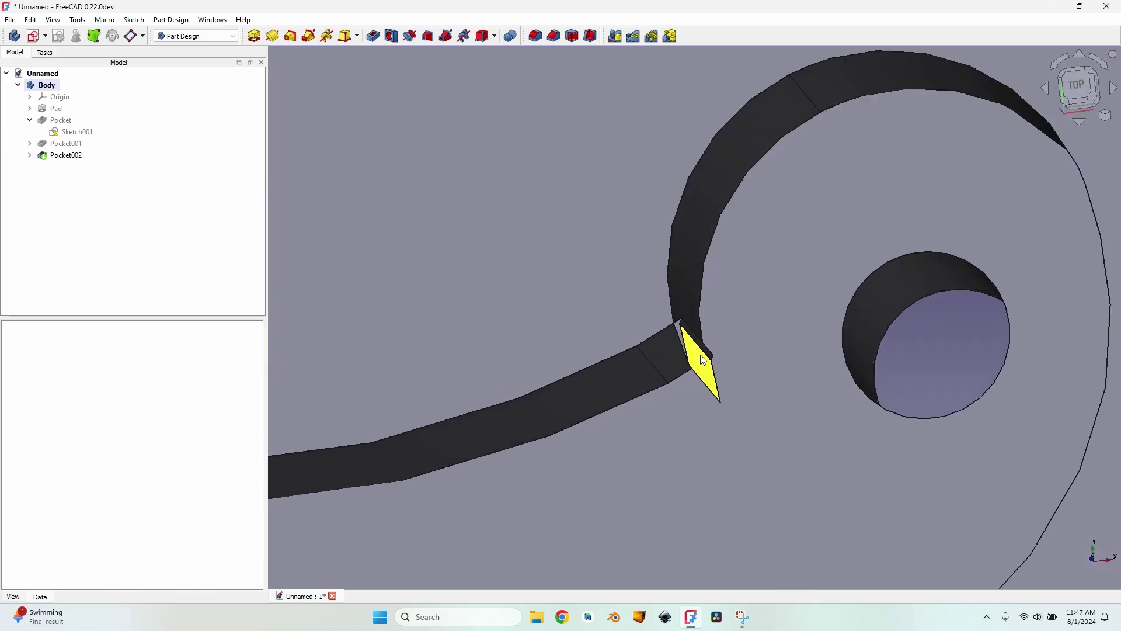
mouse_move(704, 360)
middle_down()
mouse_move(700, 351)
mouse_move(738, 356)
mouse_move(695, 346)
mouse_move(730, 338)
mouse_move(689, 360)
middle_up()
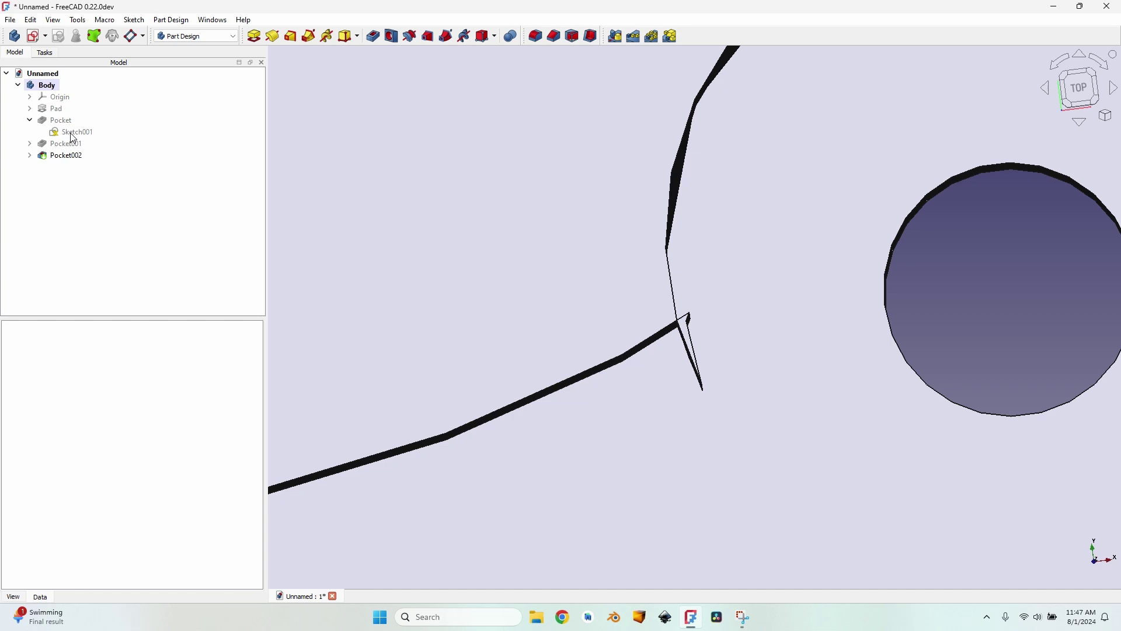
click(73, 134)
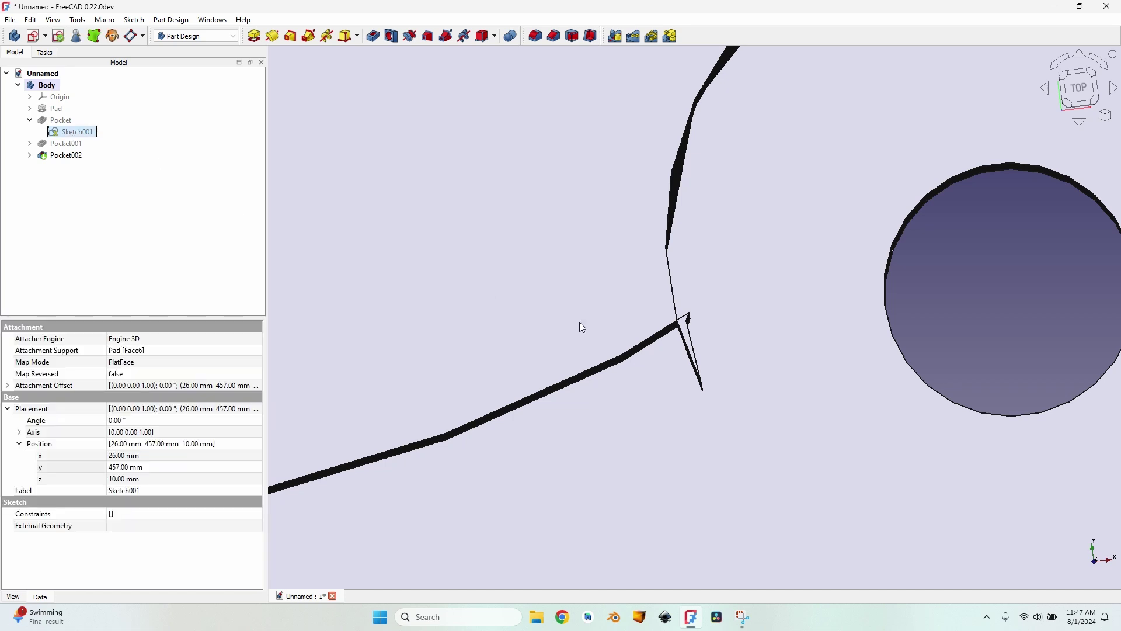
double_click(631, 345)
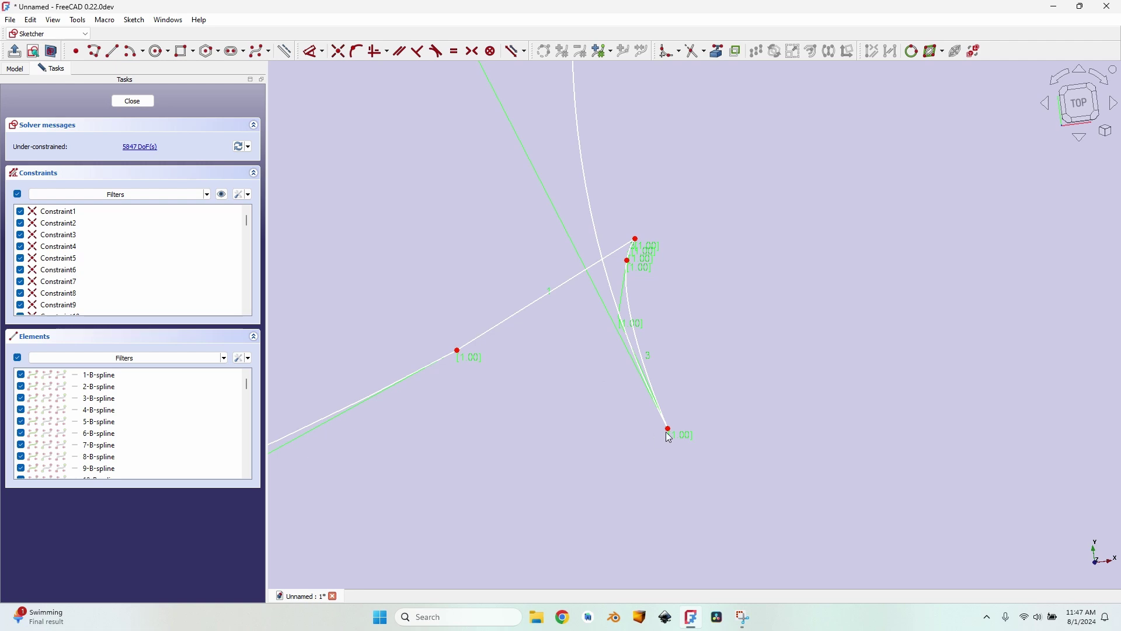
Move the end point of the crossbar's end loop onto the crossbar's upper edge and delete the small stray splines forming the spike
scroll(706, 370, down, 8)
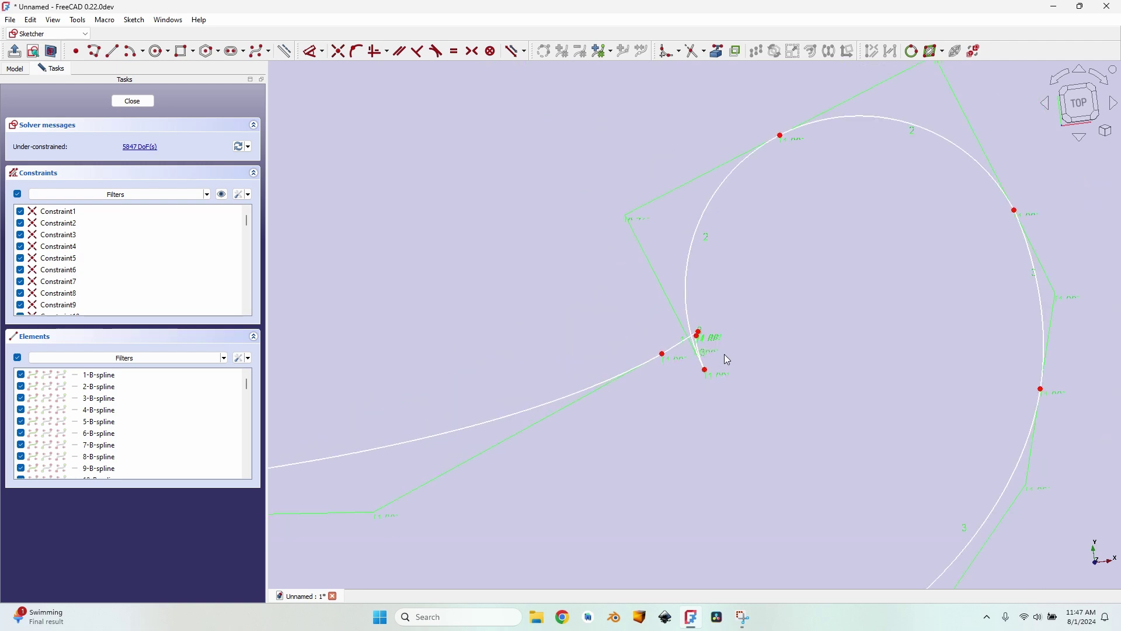
drag(708, 374, 689, 336)
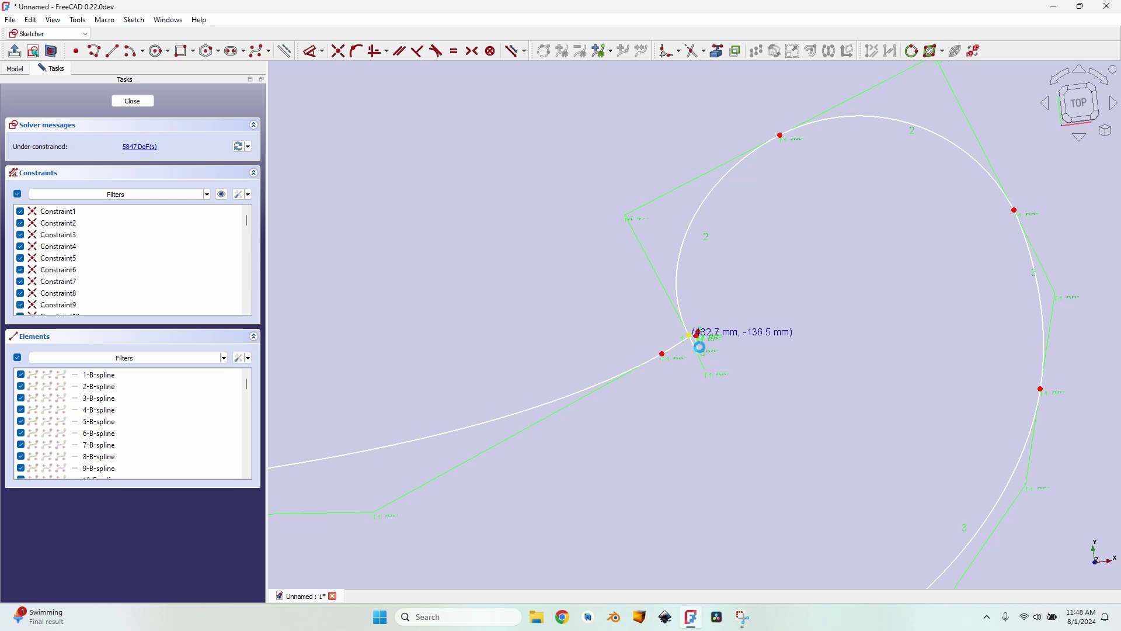
click(695, 312)
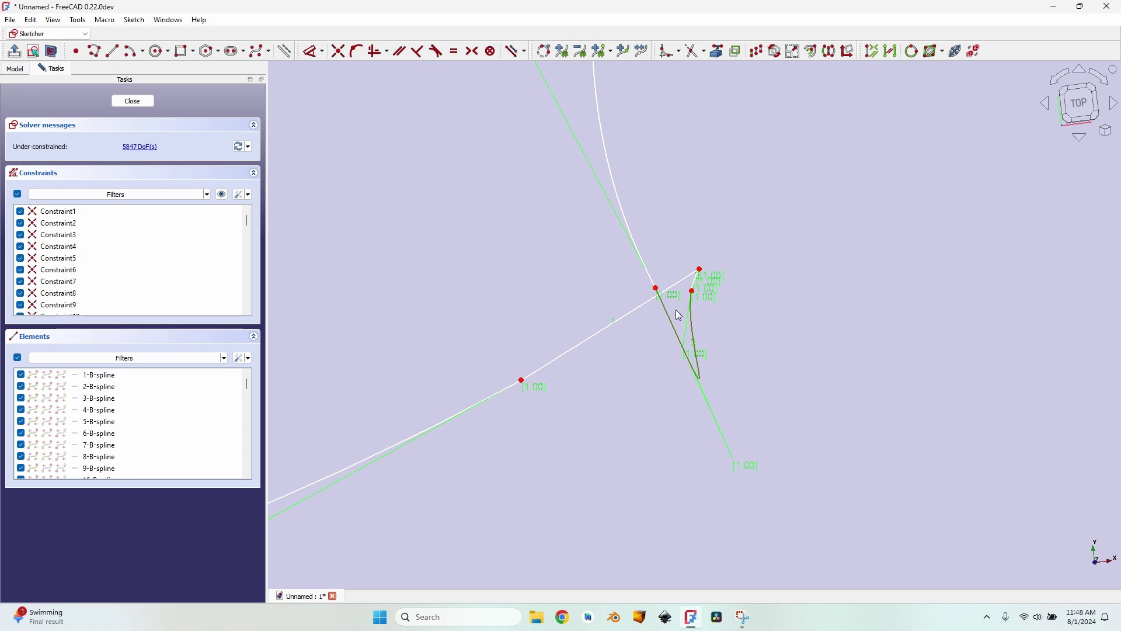
key(Delete)
key(Delete)
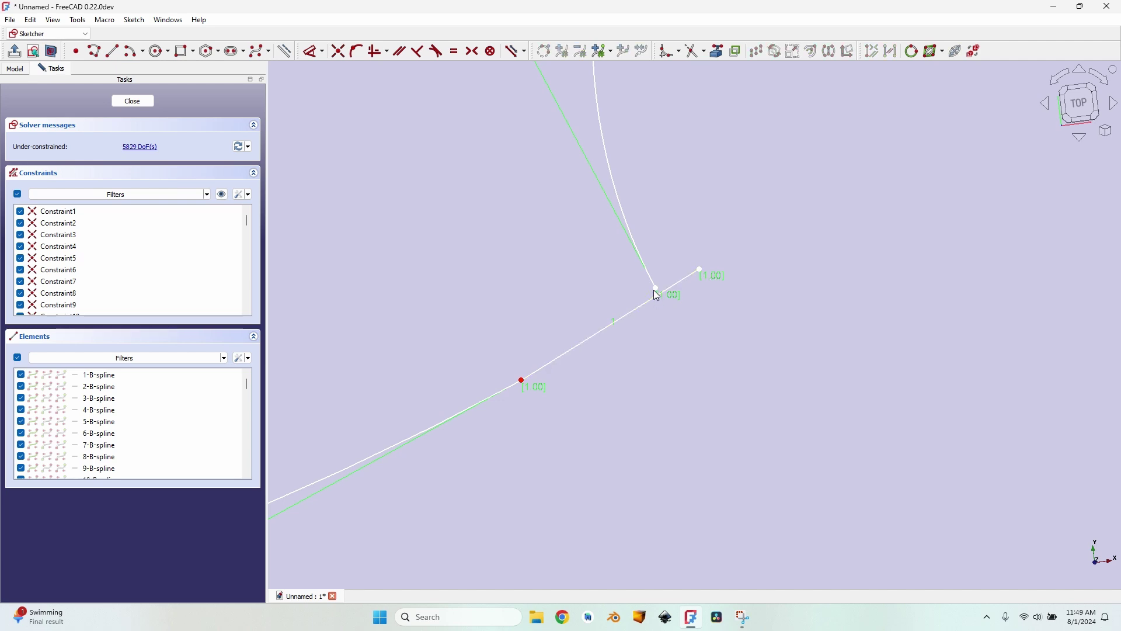